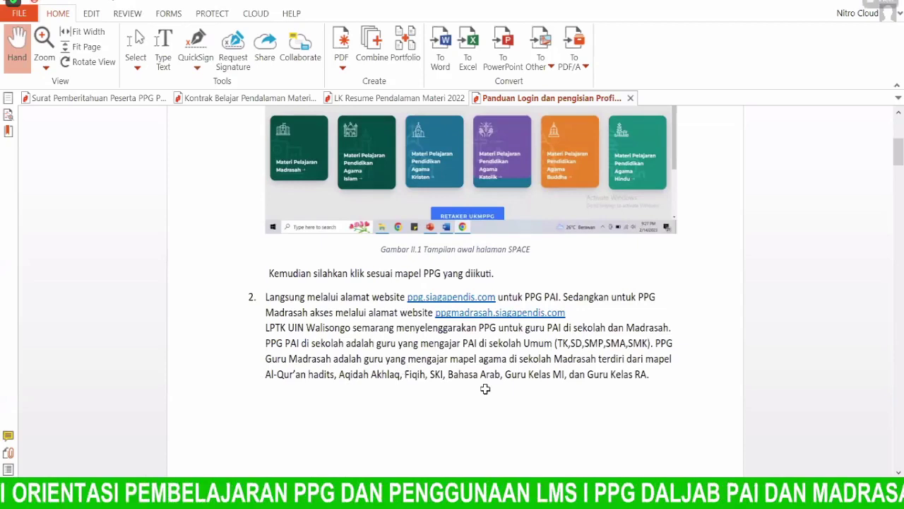
Step: Review the guide's Login SPACE section with the space.kemenag.go.id website, then return to the browser
scroll(486, 389, up, 3)
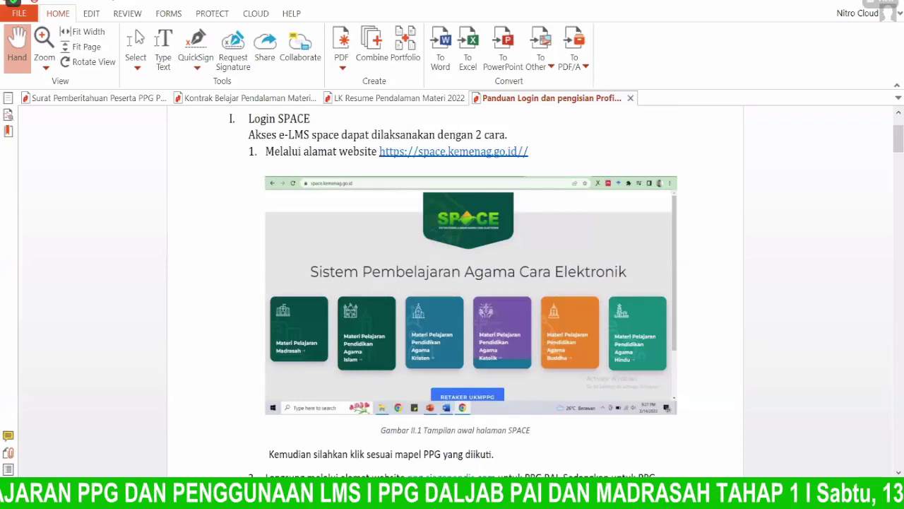
key(alt+Tab)
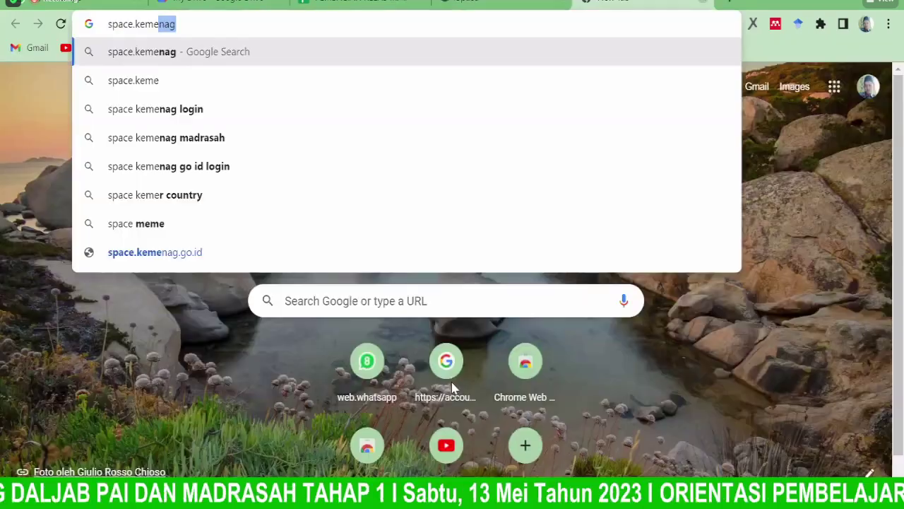
Step: Load space.kemenag.go.id from the address-bar suggestion and scroll through its subject categories
text(ag)
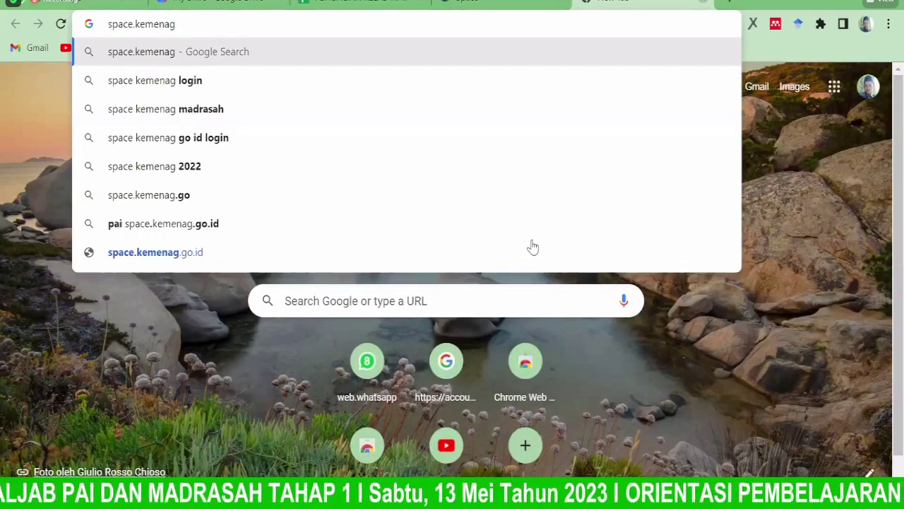
click(534, 247)
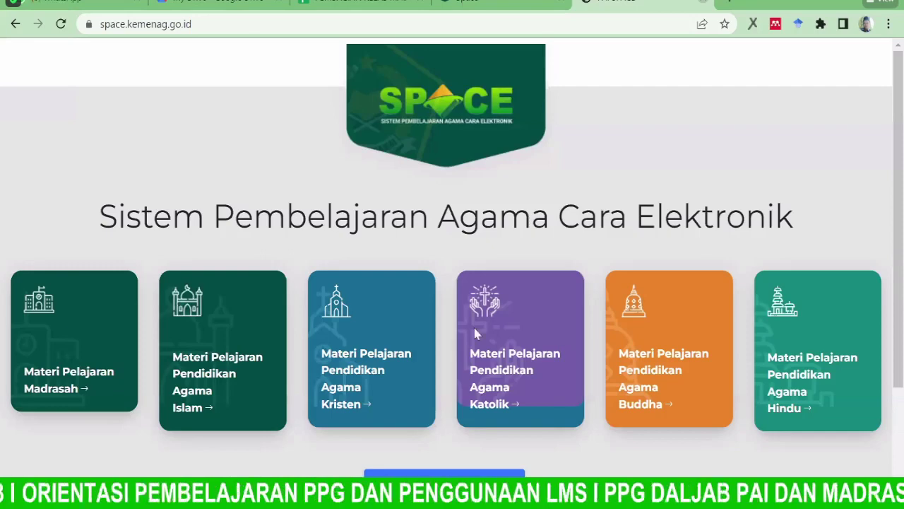
scroll(801, 142, down, 1)
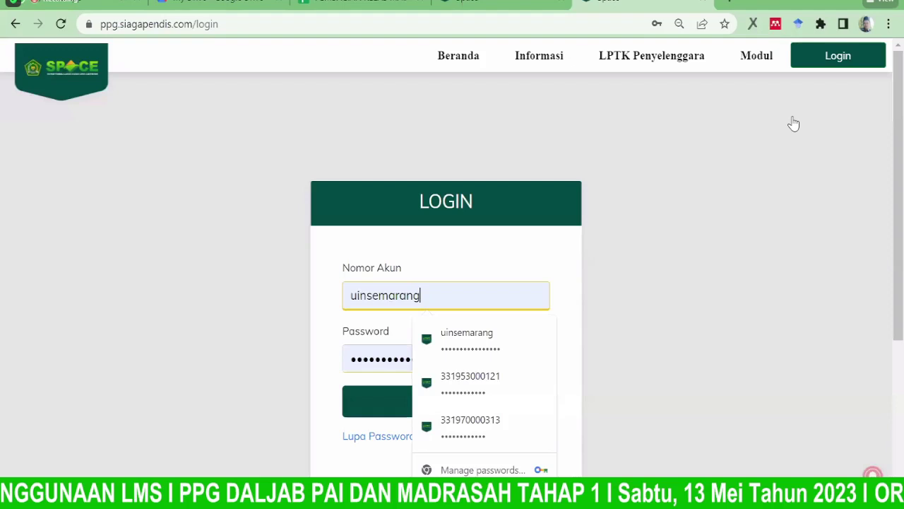
Step: Clear the prefilled account number from Nomor Akun and dismiss the saved-login suggestions
key(ctrl+a)
key(BackSpace)
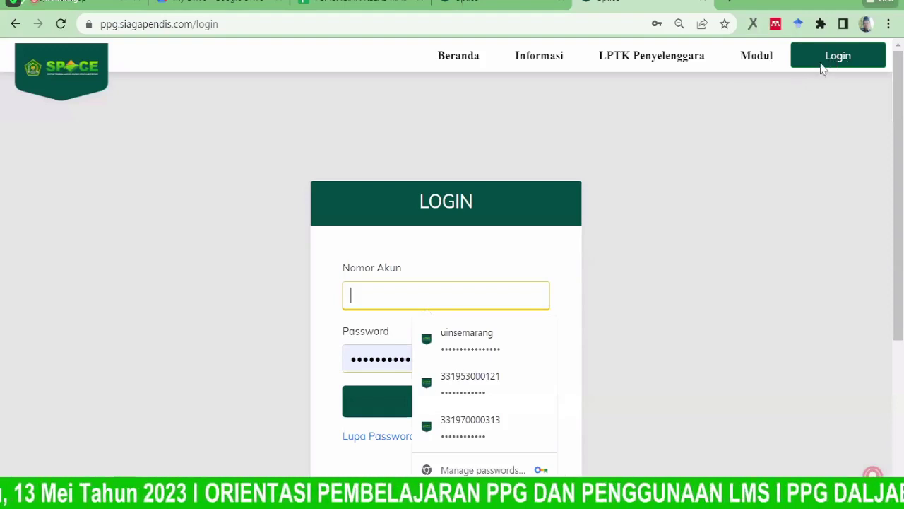
key(Escape)
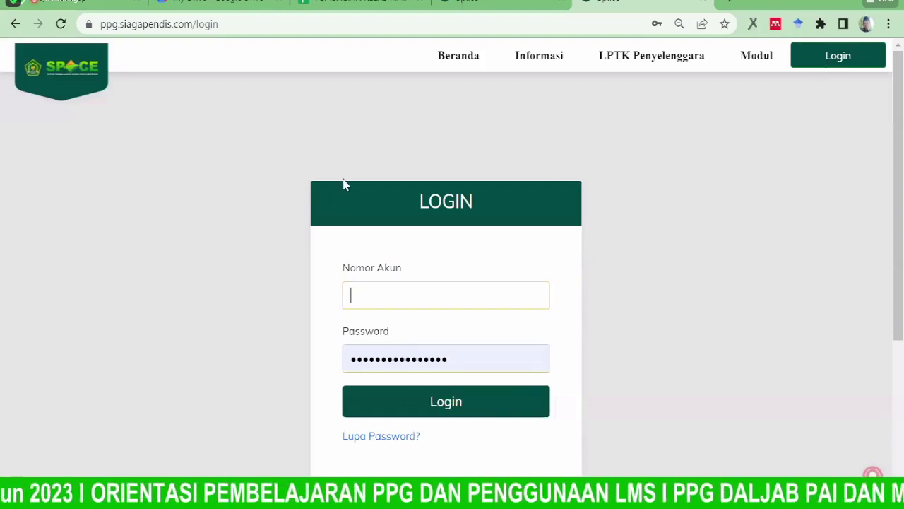
key(Down)
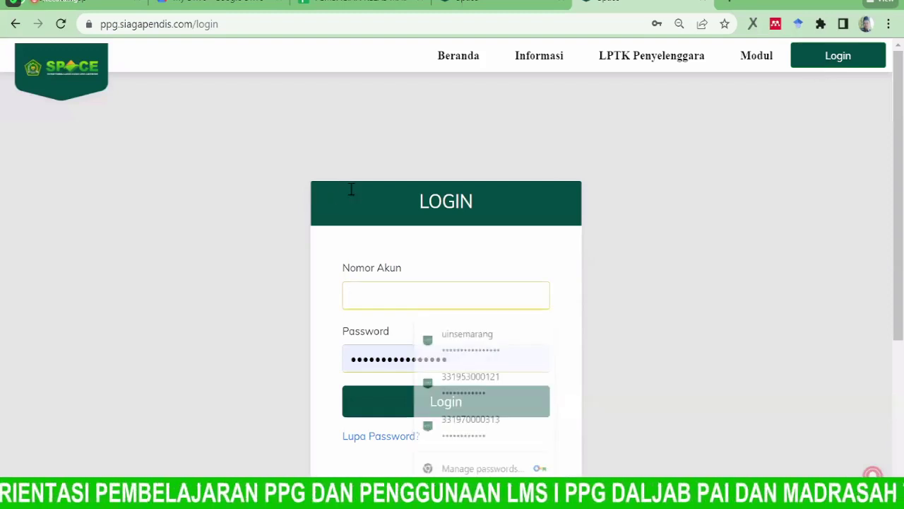
key(Escape)
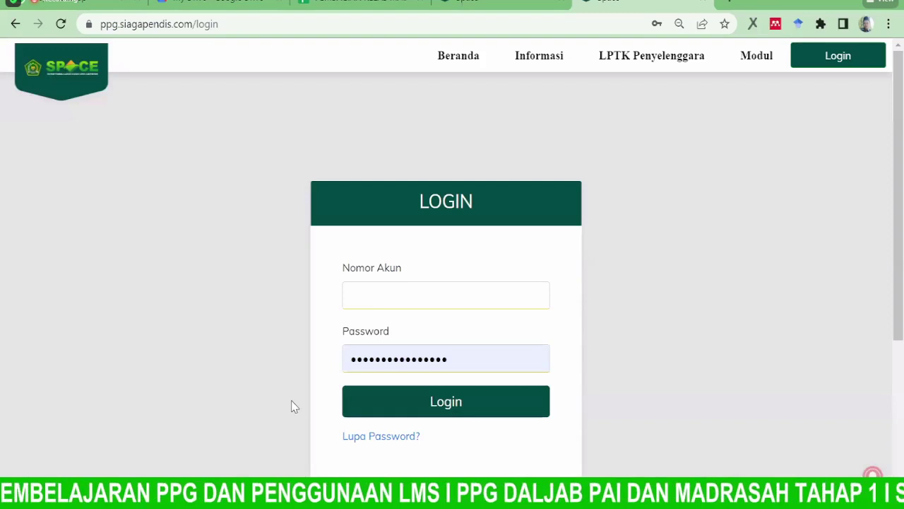
Step: Delete the saved password, confirm both fields are empty, then switch to the Word document
key(Tab)
key(BackSpace)
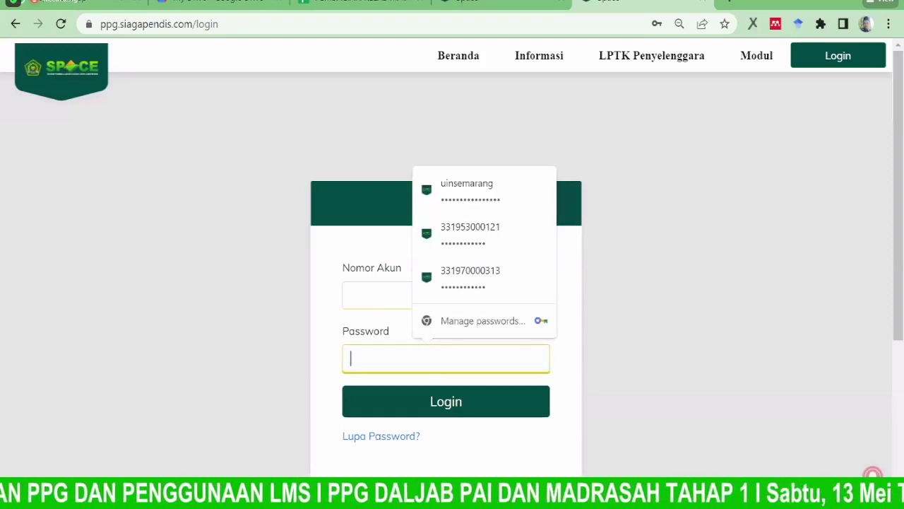
key(shift+Tab)
key(Tab)
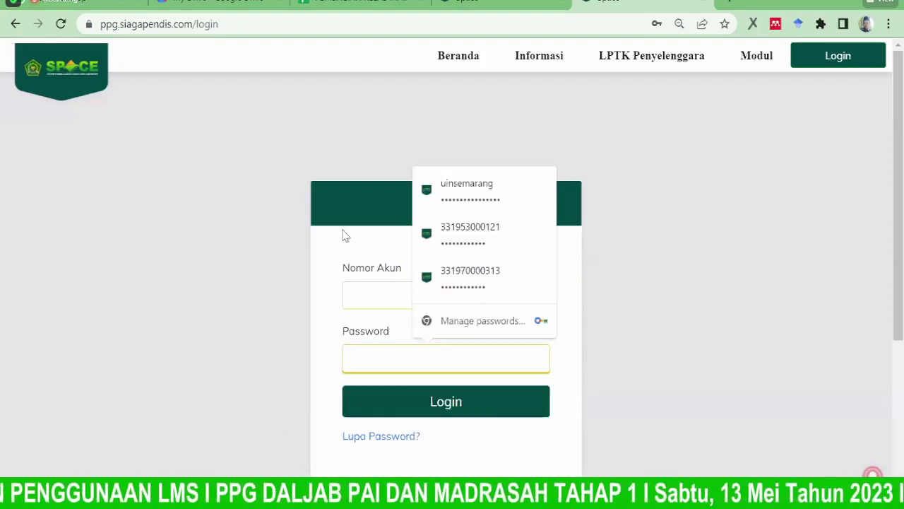
key(shift+Tab)
key(shift+Tab)
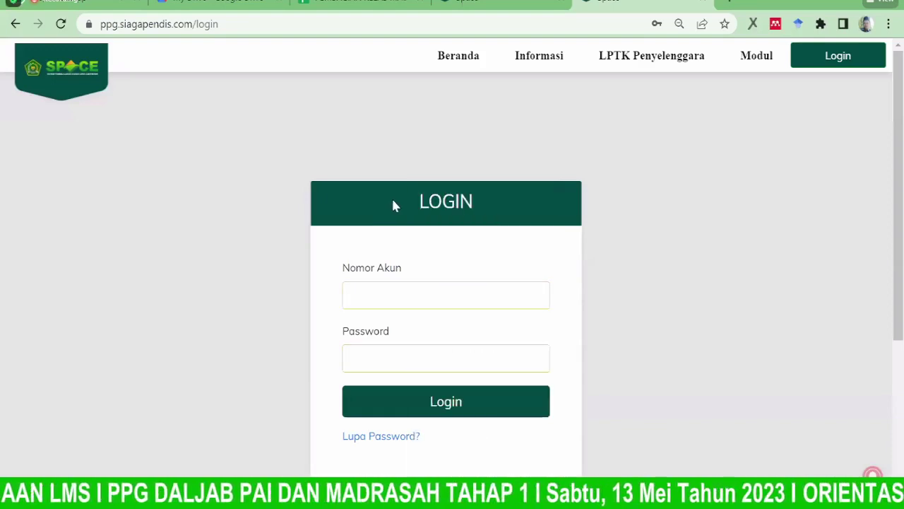
key(Tab)
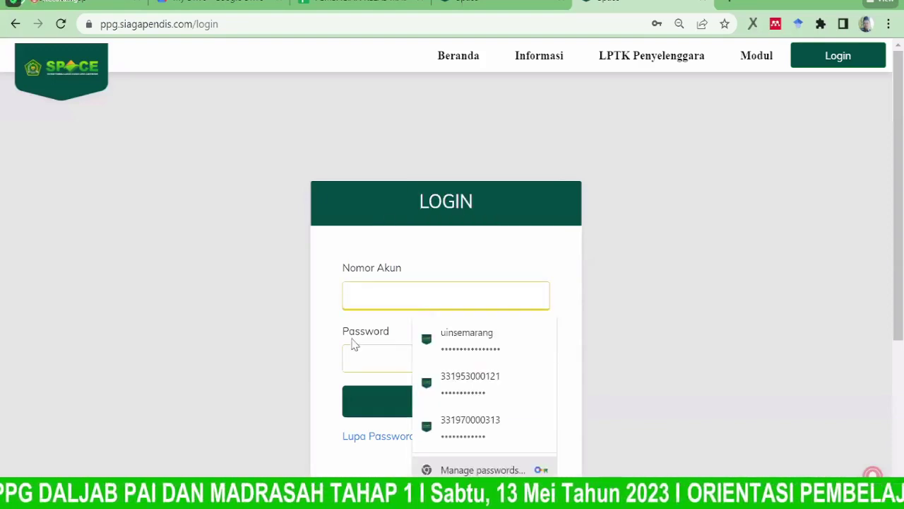
key(Down)
key(alt+Tab)
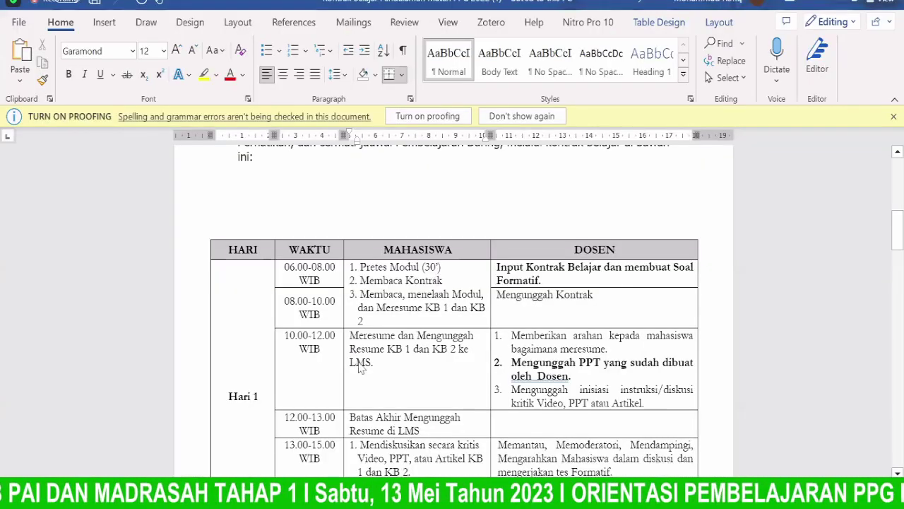
Step: Bring up the Pembagian Kelas PAI workbook from the open Excel windows
key(super+t)
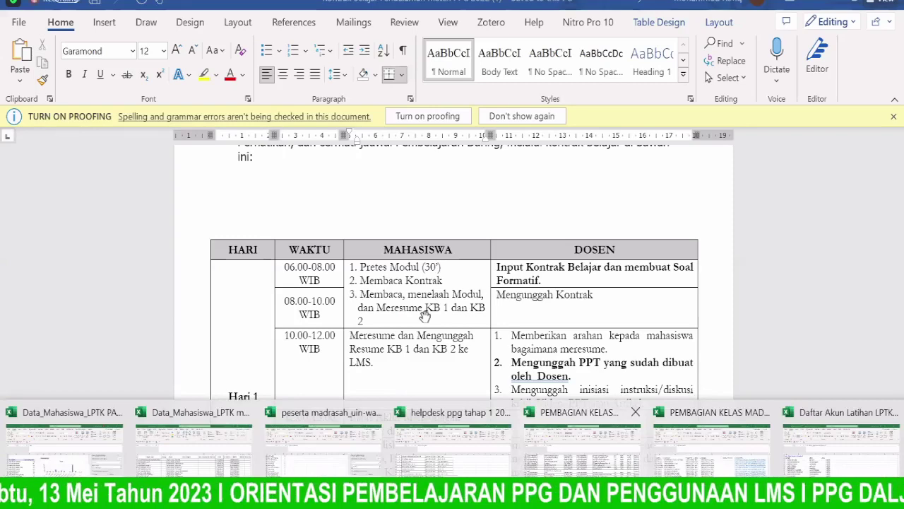
key(Return)
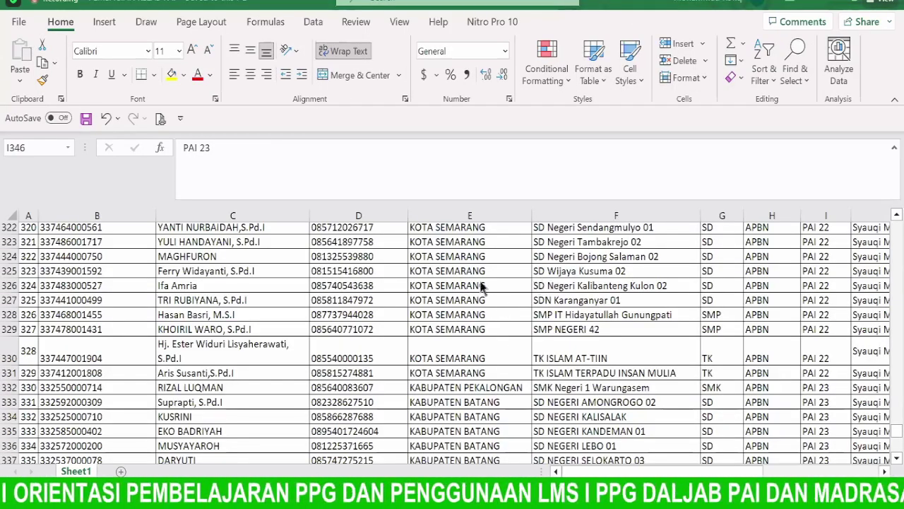
Step: Take the first student's account number from cell B3, then return to the login page
scroll(482, 286, up, 20)
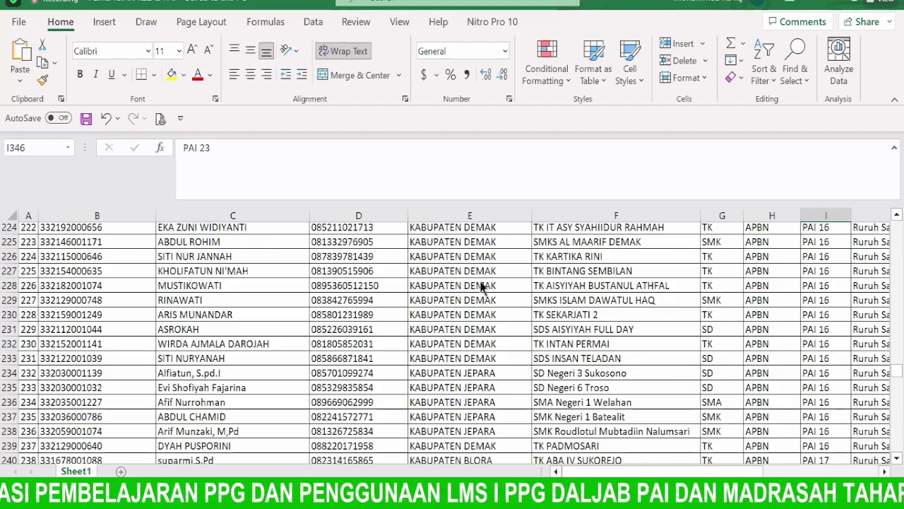
scroll(482, 285, up, 20)
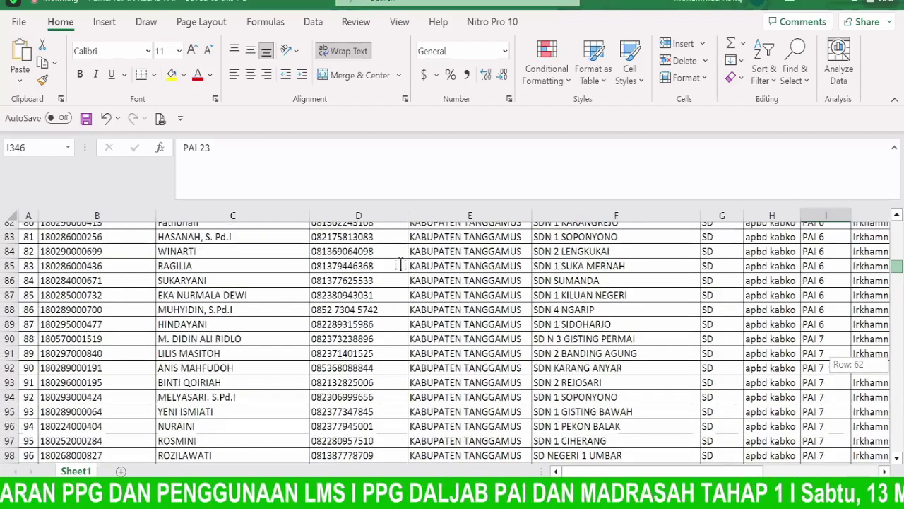
key(ctrl+Home)
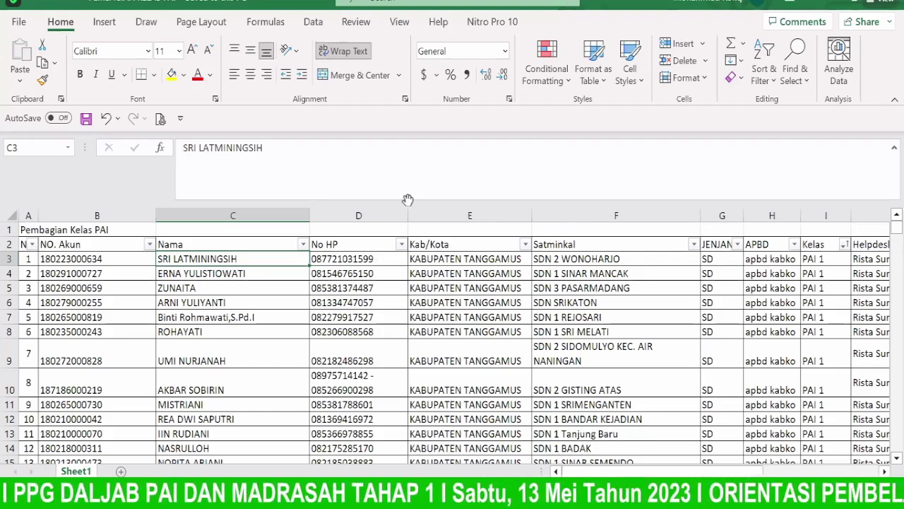
key(Left)
double_click(384, 195)
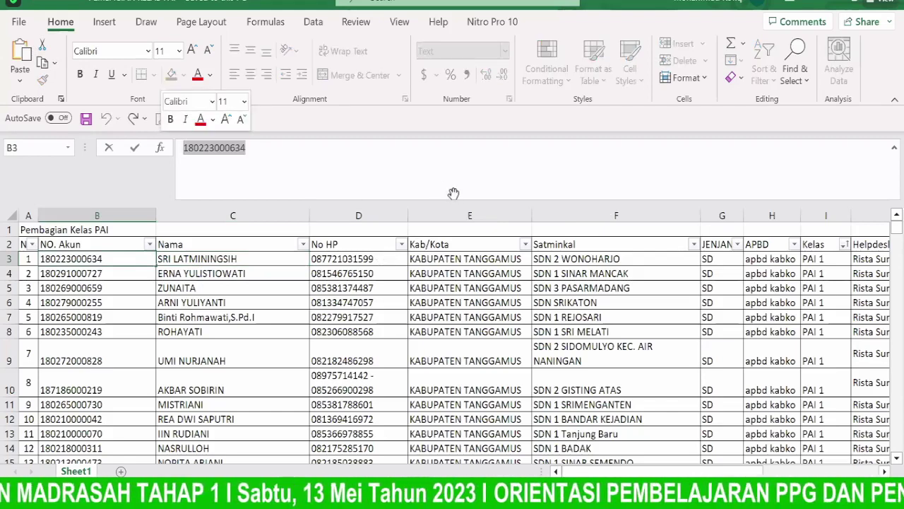
key(alt+Tab)
Step: Enter the password, submit the login, and open the account's dashboard from the portal
key(Tab)
key(ctrl+v)
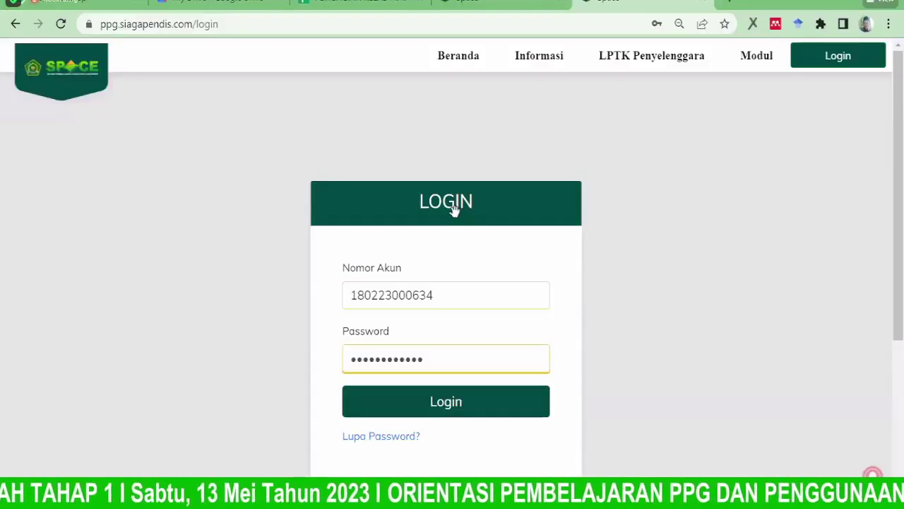
key(Return)
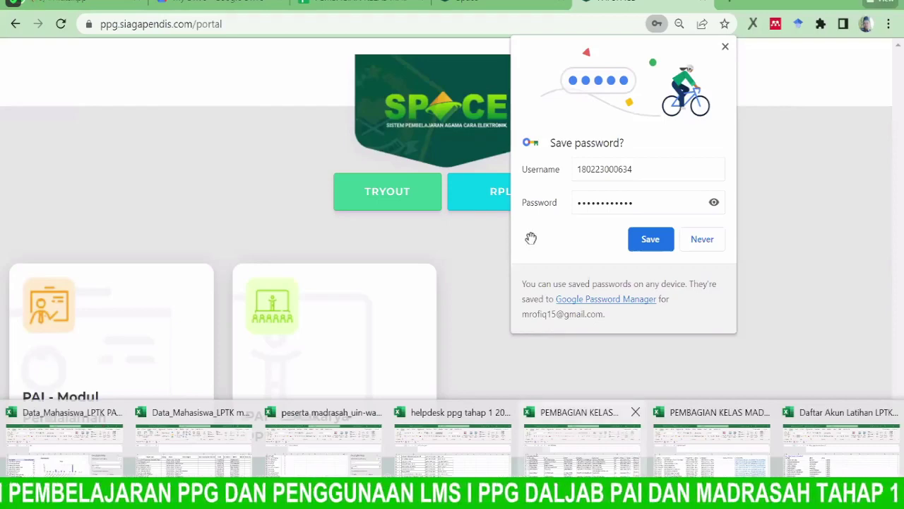
click(582, 442)
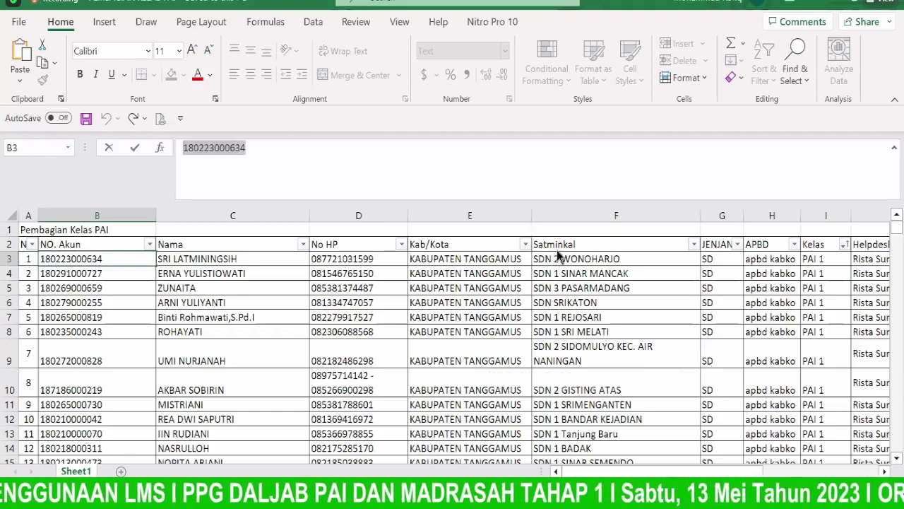
key(alt+Tab)
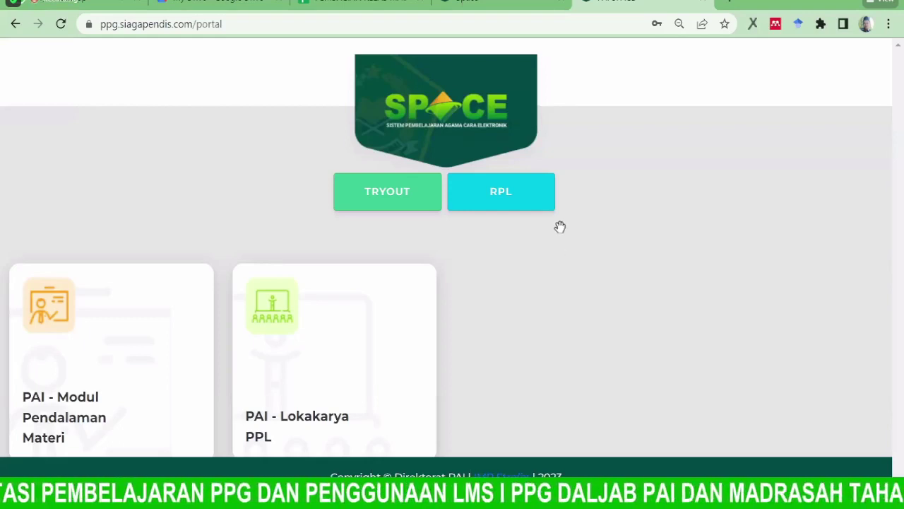
click(442, 191)
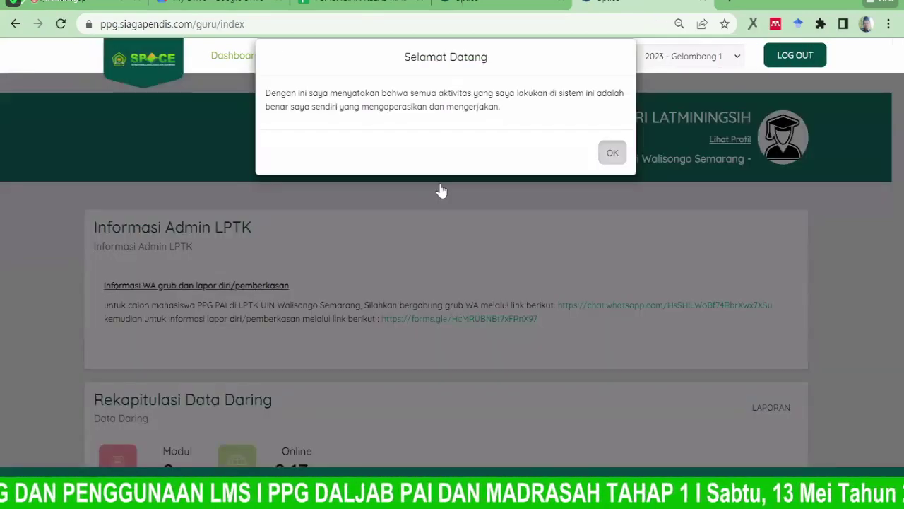
Step: Dismiss the dashboard's Selamat Datang welcome notice and confirm it is closed
click(463, 191)
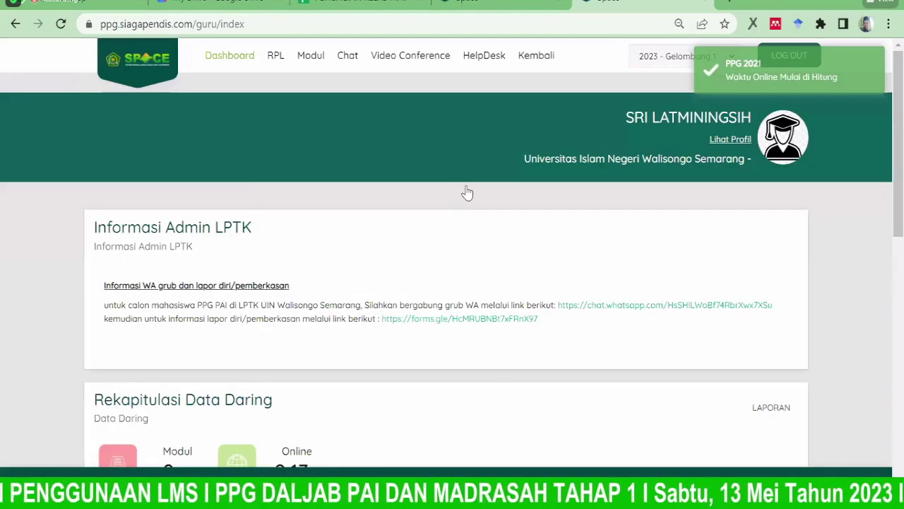
scroll(494, 198, down, 8)
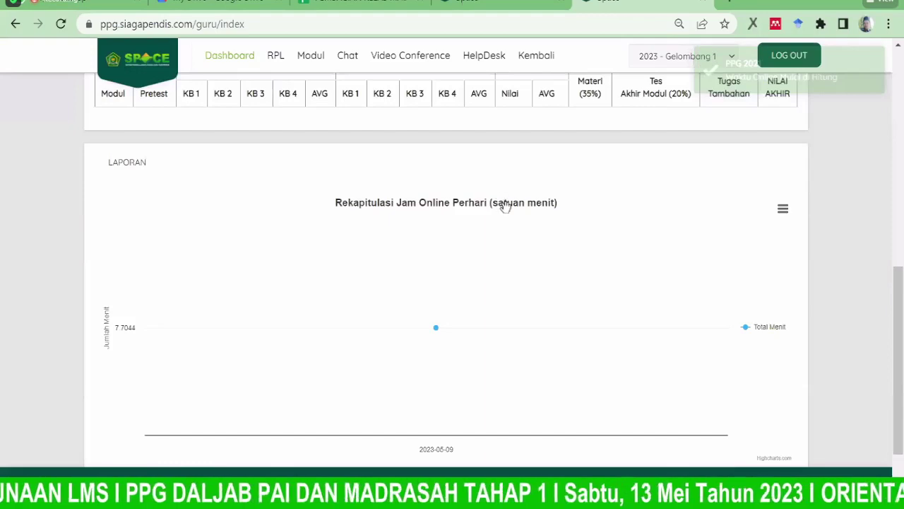
scroll(502, 202, up, 8)
scroll(339, 322, down, 3)
scroll(323, 322, up, 3)
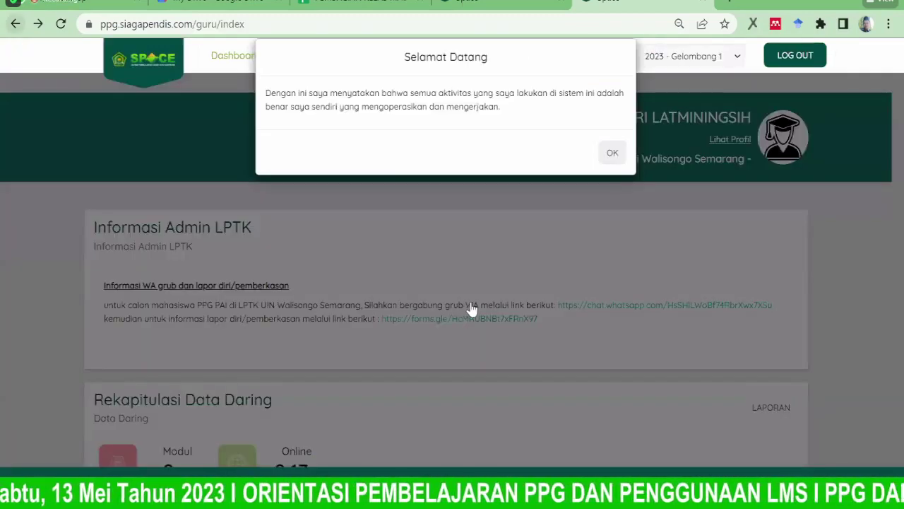
key(Return)
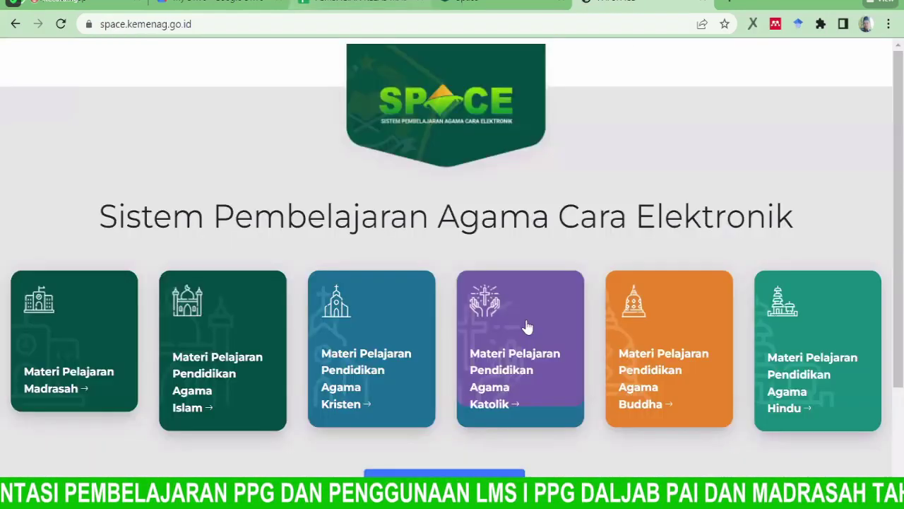
Step: Open the PPG Madrasah login page, dismissing saved-login suggestions on Nomor Akun and Password
click(612, 296)
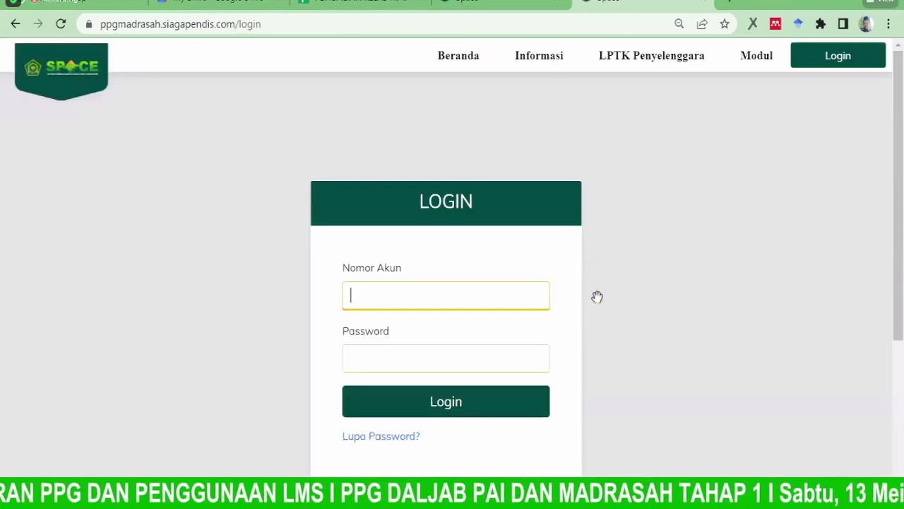
click(496, 299)
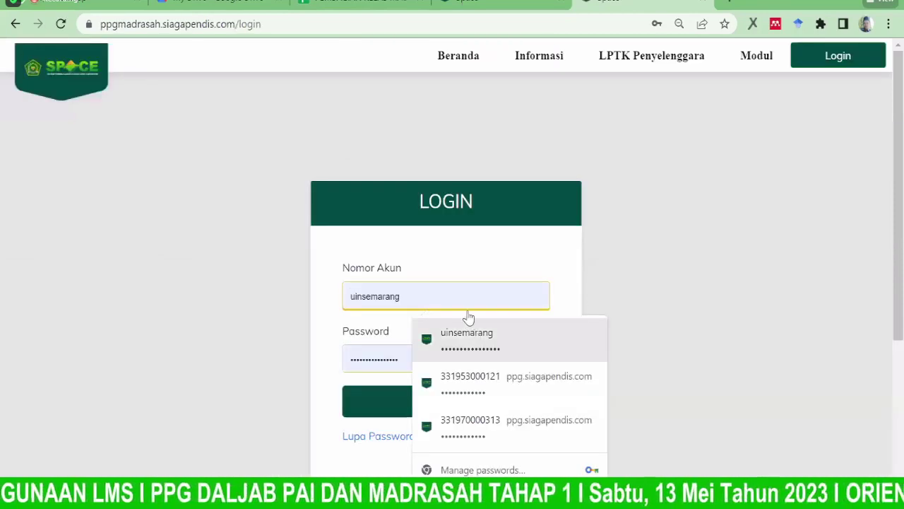
click(444, 304)
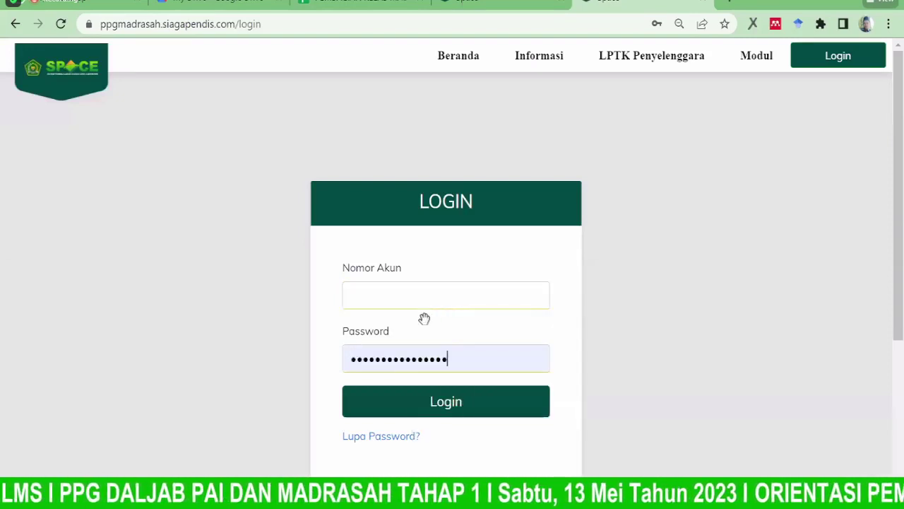
click(430, 304)
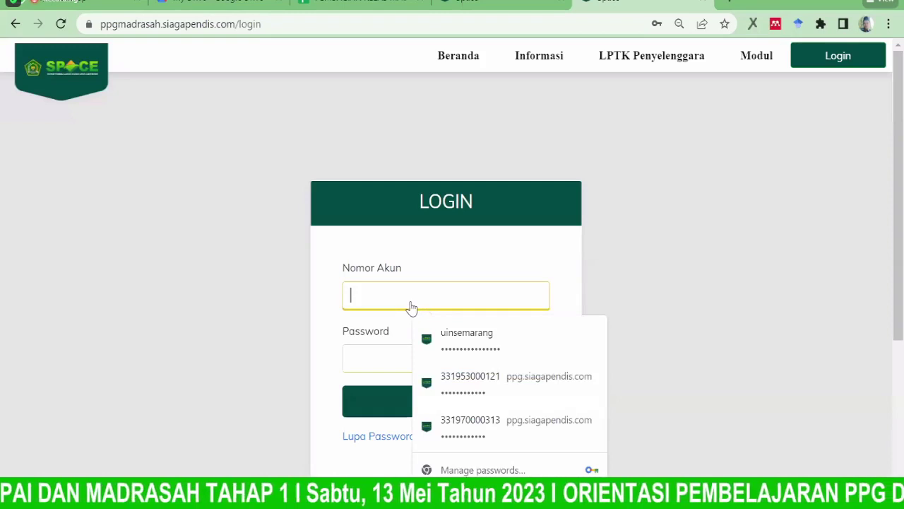
key(Tab)
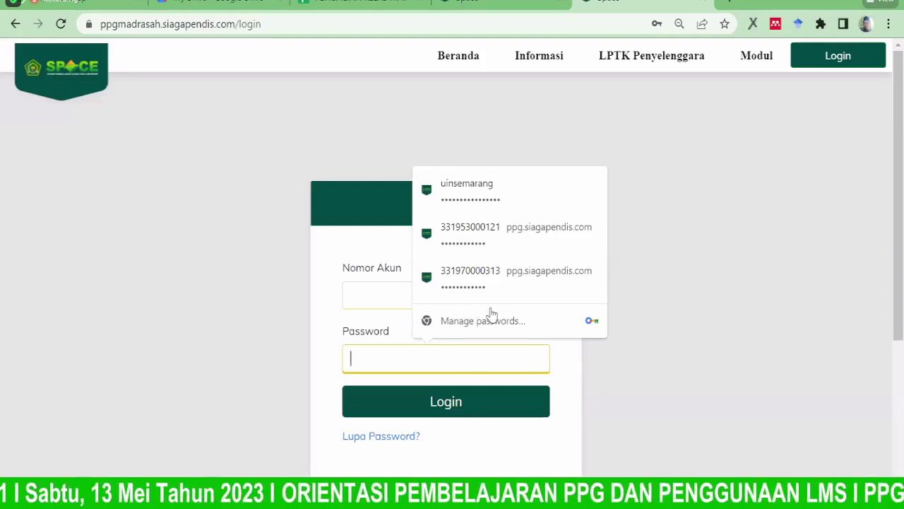
click(489, 314)
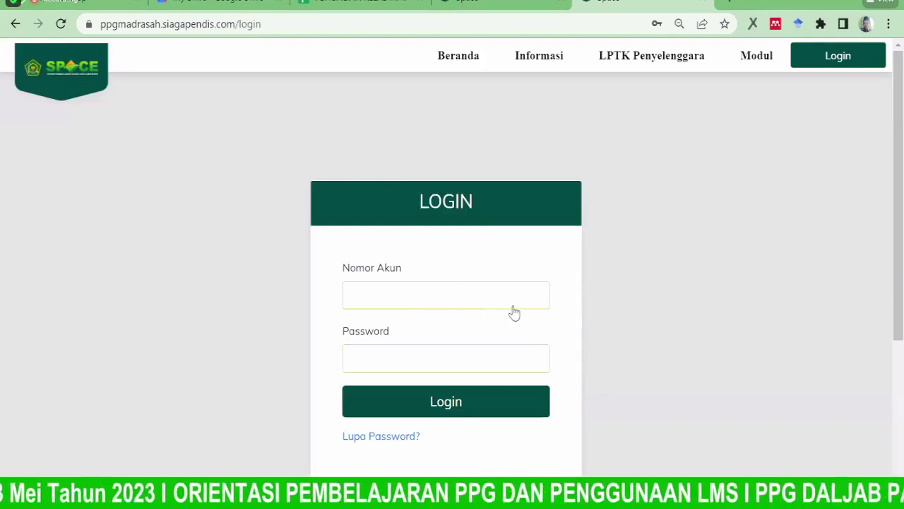
click(514, 309)
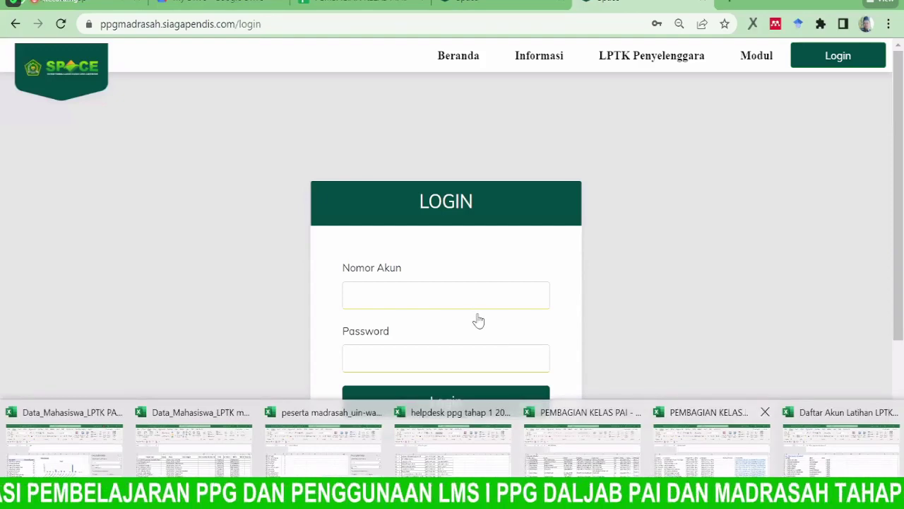
key(alt+Tab)
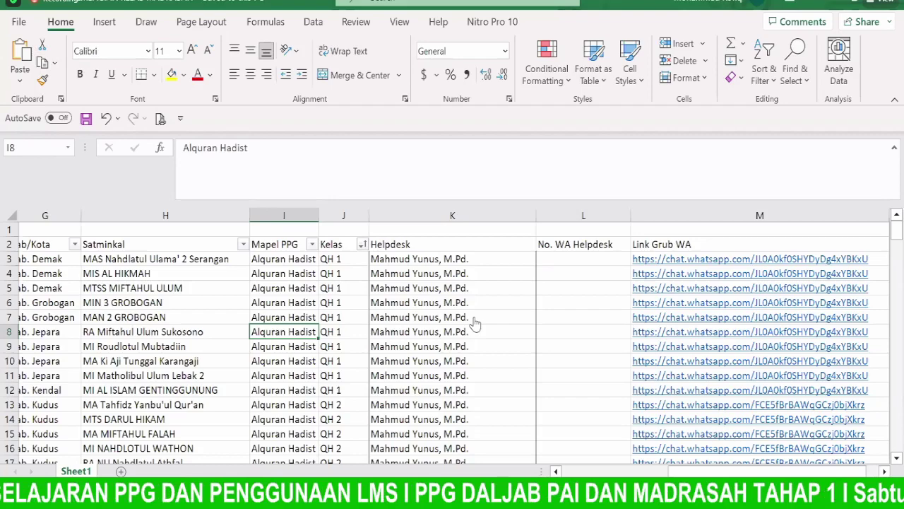
key(alt+Tab)
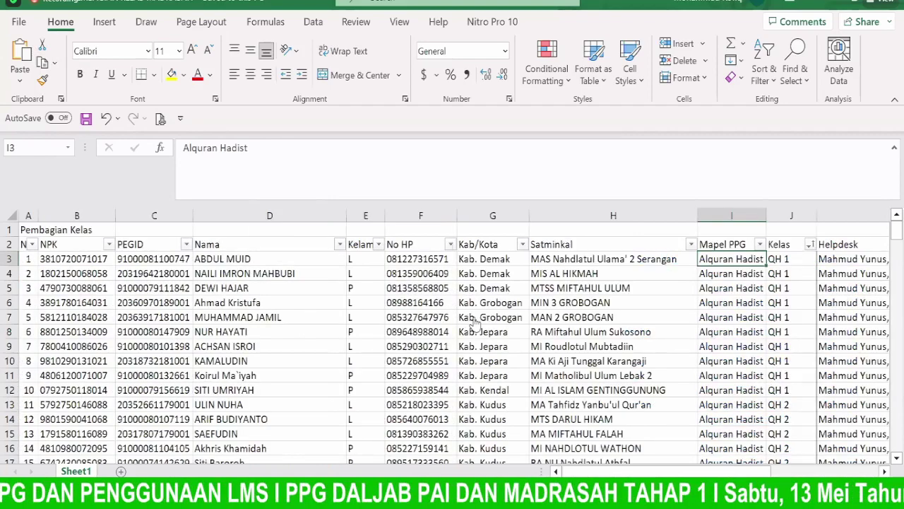
key(alt+Tab)
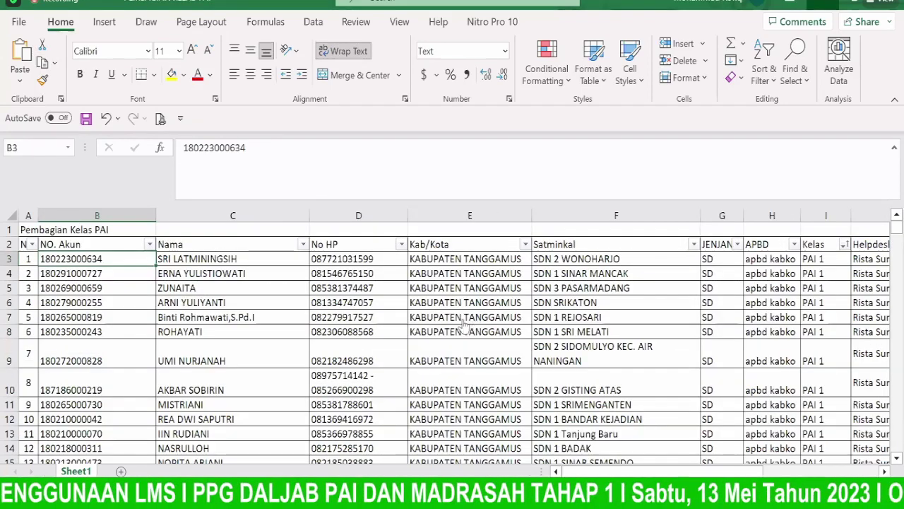
key(alt+Tab)
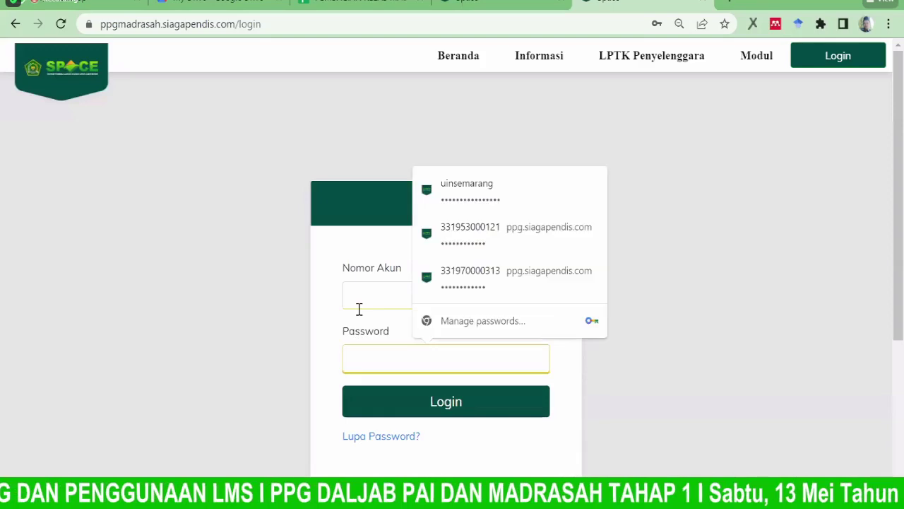
Step: Copy the first student's NPK number from the Pembagian Kelas list for the login
click(507, 313)
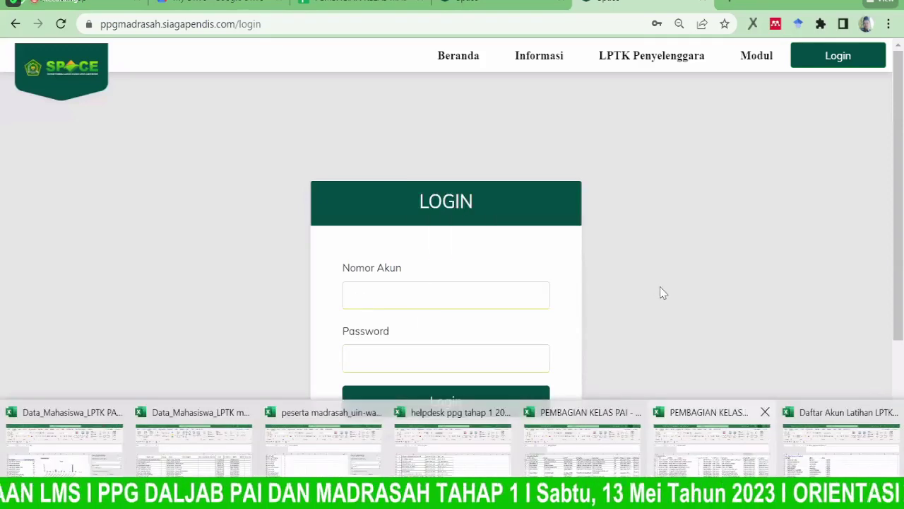
click(712, 445)
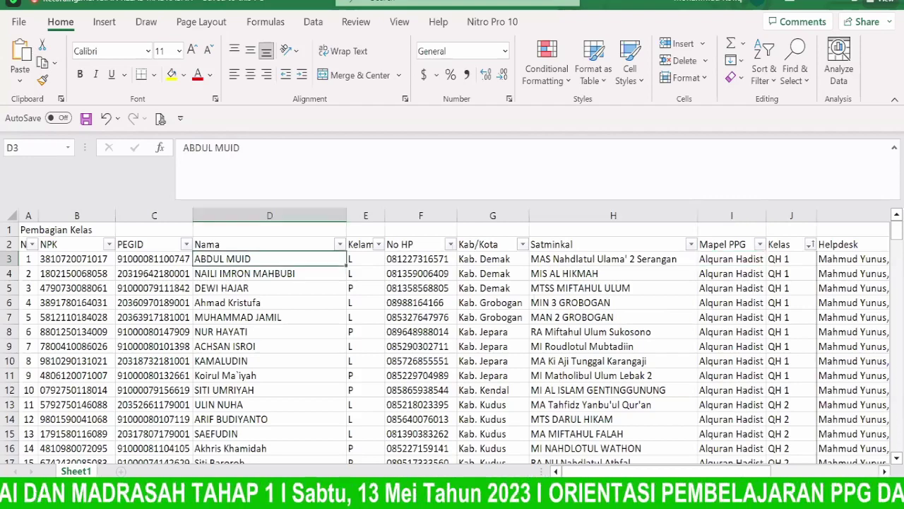
click(77, 259)
double_click(216, 148)
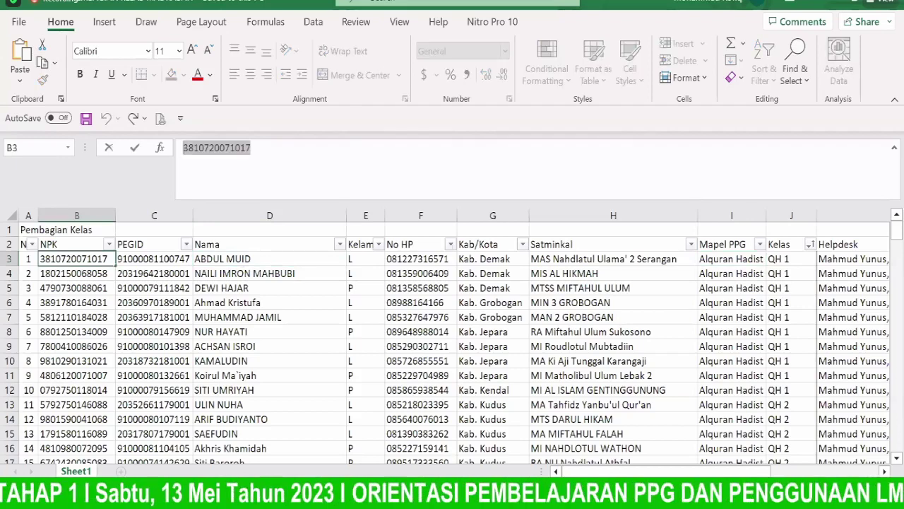
key(alt+Tab)
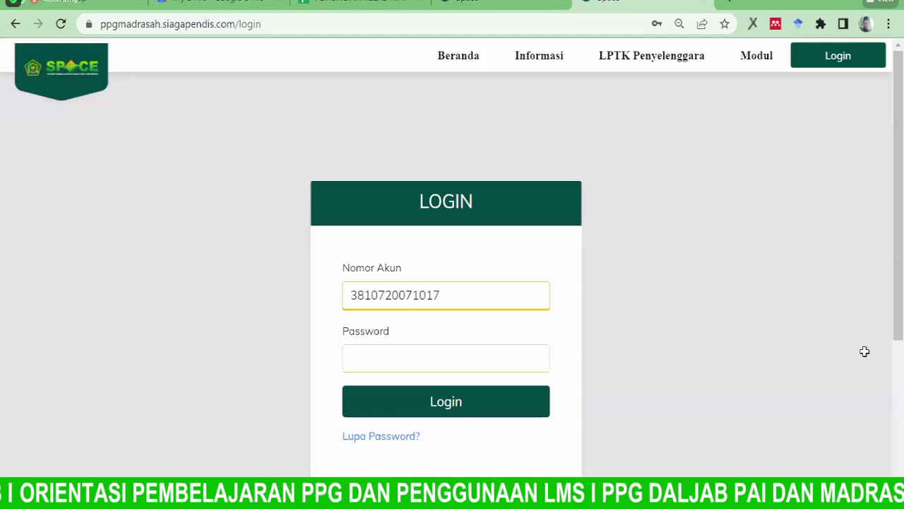
Step: Bring the participant's account number from the madrasah class workbook, enter the password, and sign in
key(alt+Tab)
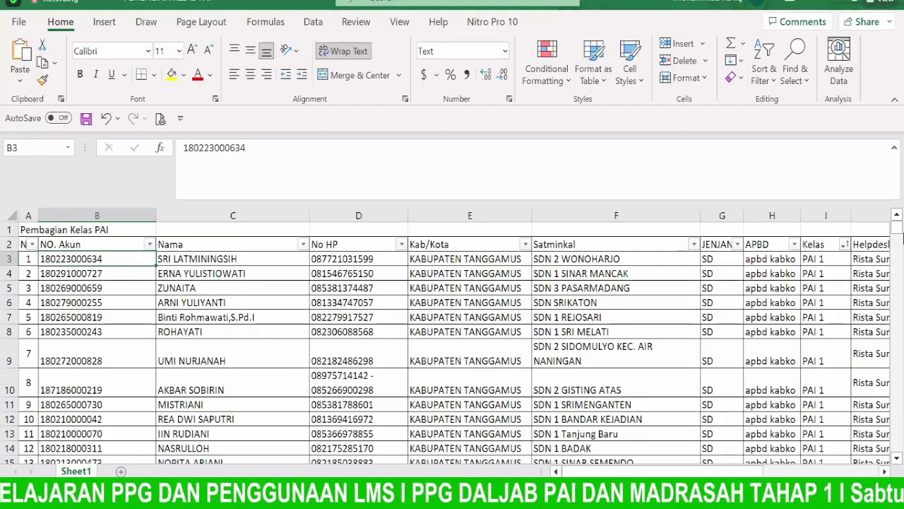
mouse_move(452, 498)
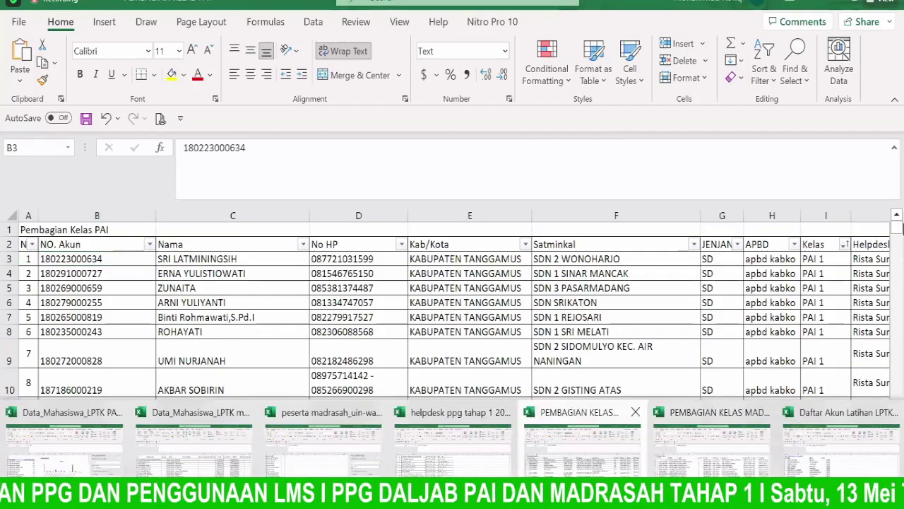
click(713, 441)
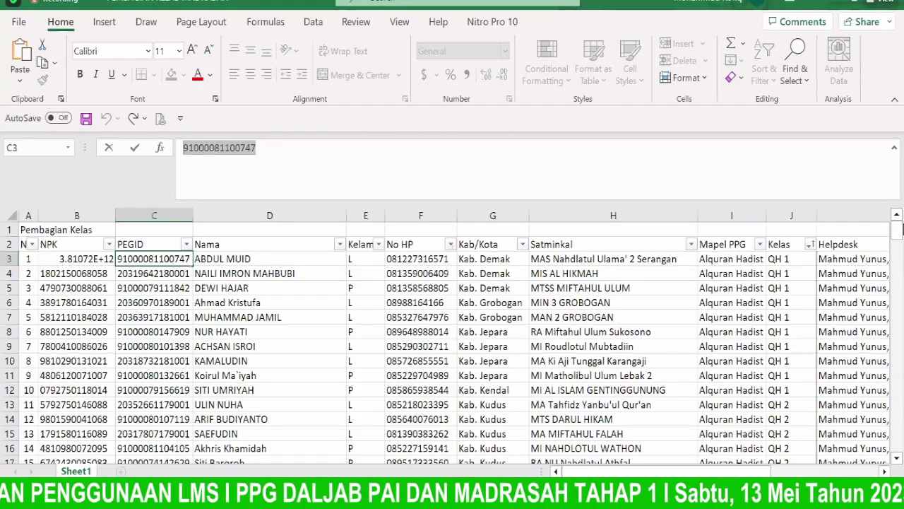
key(alt+Tab)
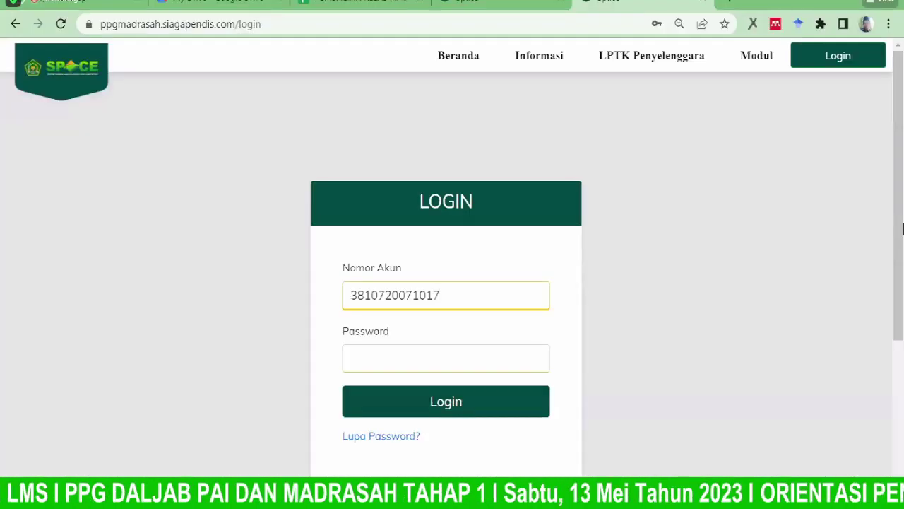
key(Tab)
key(ctrl+v)
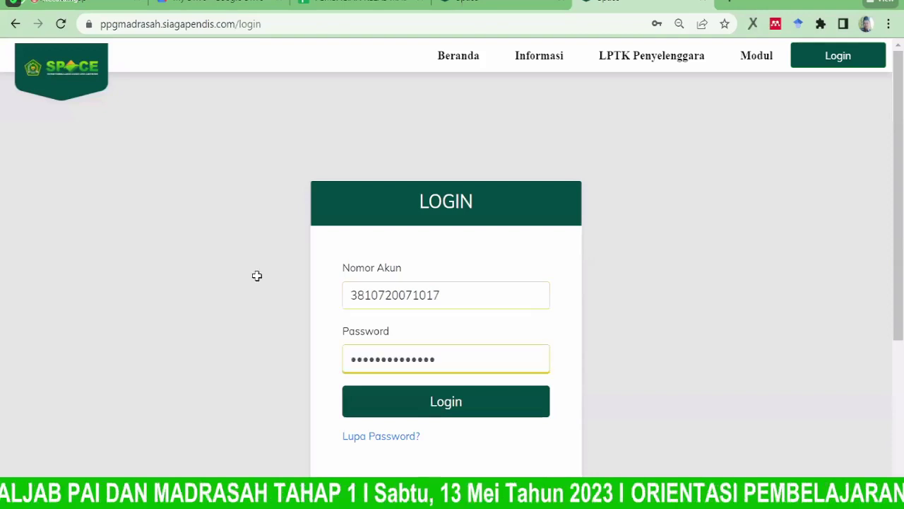
key(Tab)
key(Return)
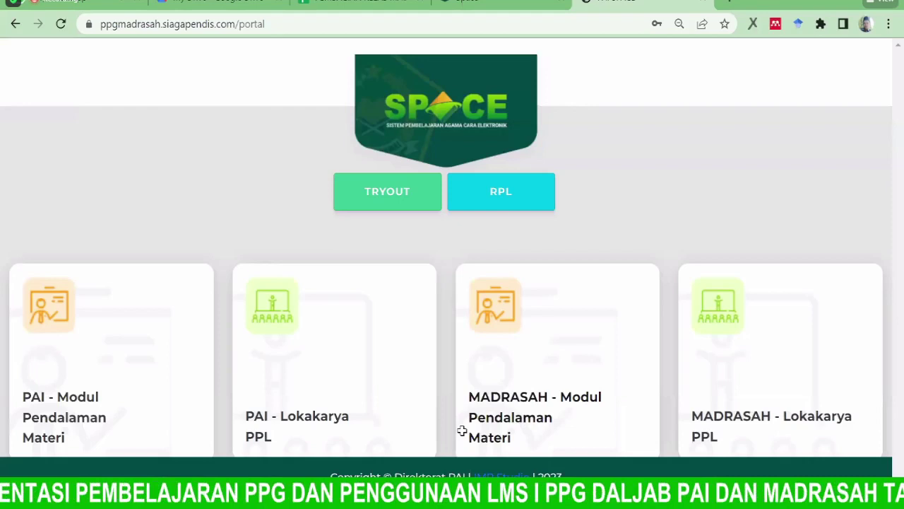
Step: Open the MADRASAH - Modul Pendalaman Materi area and dismiss the Selamat Datang notice
click(462, 400)
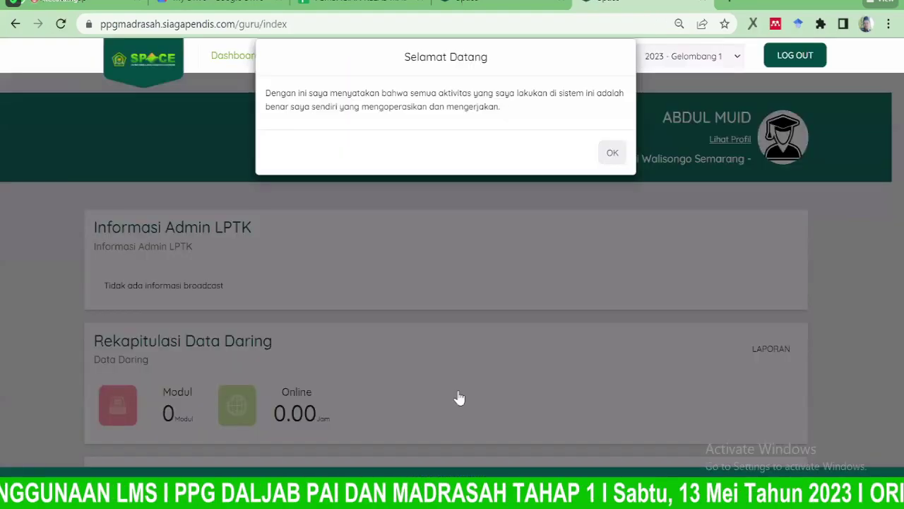
click(459, 397)
scroll(332, 367, down, 3)
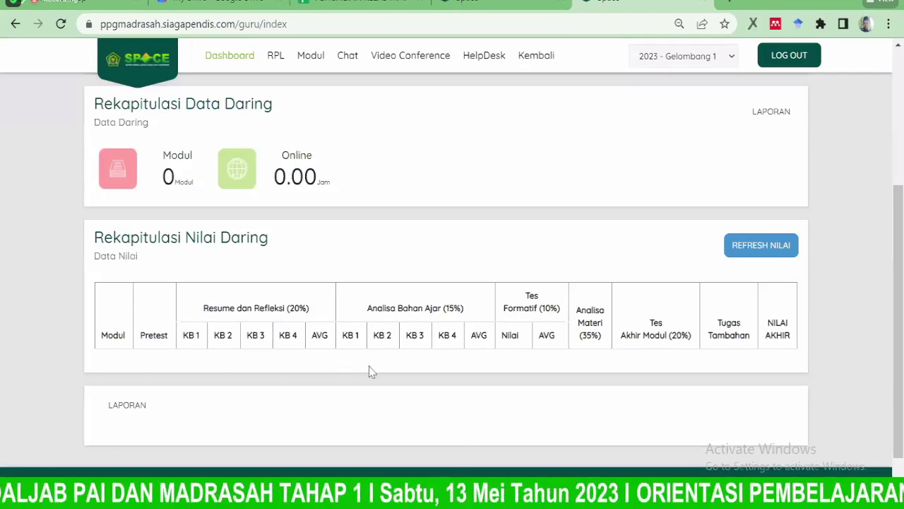
scroll(373, 372, up, 4)
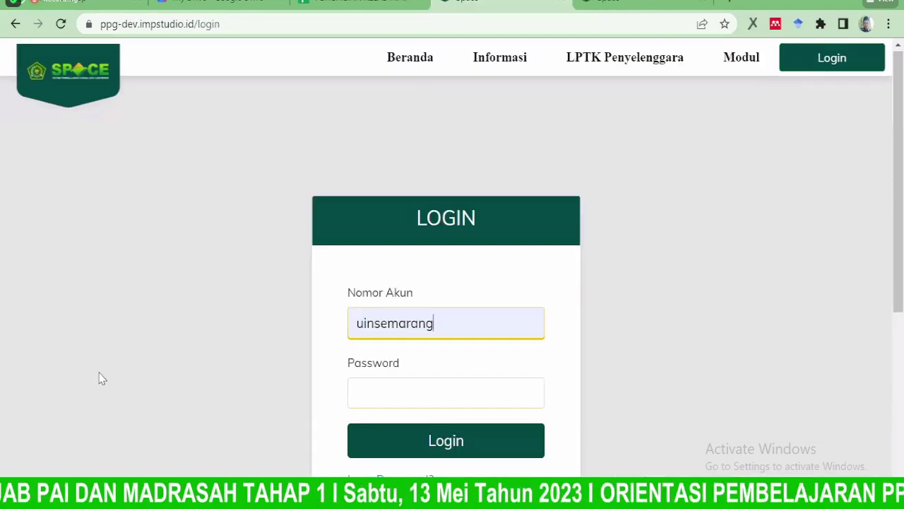
Step: Enter the LPTK administrator password and submit the login
scroll(99, 378, down, 2)
key(Tab)
text(•••)
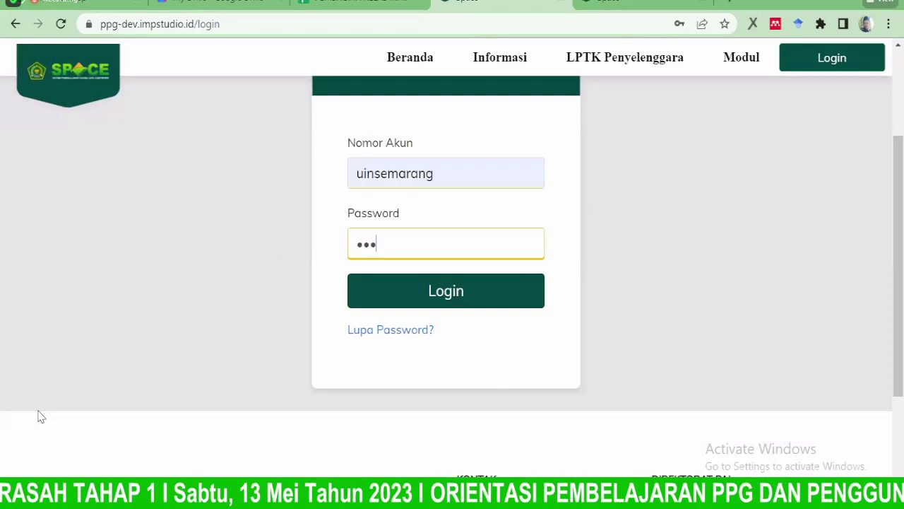
text(•••)
key(Return)
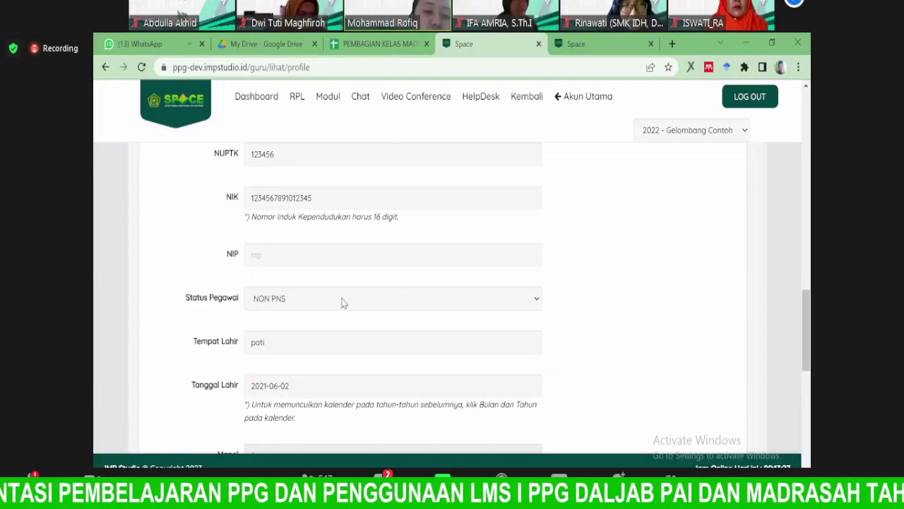
scroll(319, 329, down, 1)
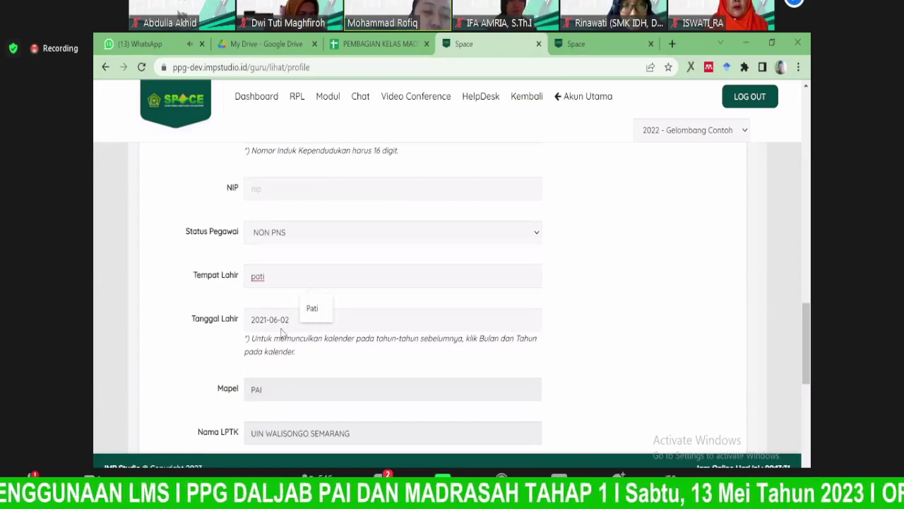
scroll(281, 332, down, 1)
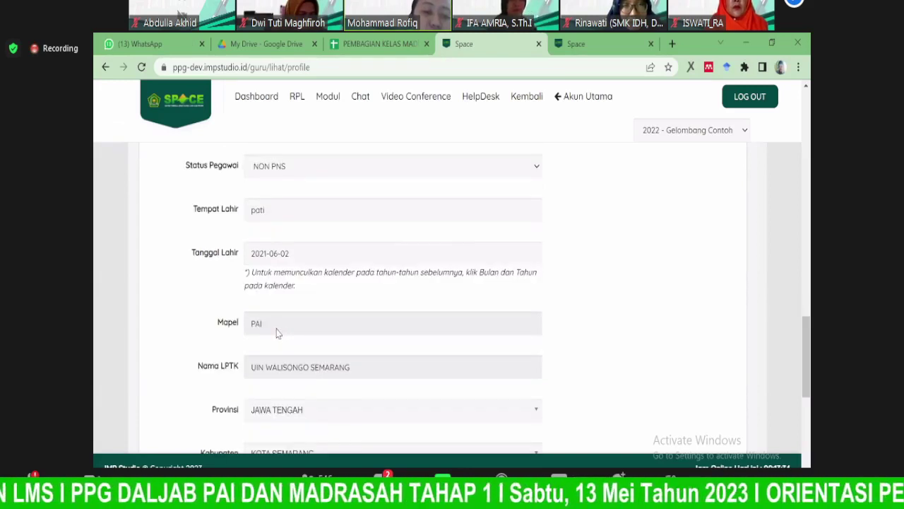
scroll(326, 296, down, 1)
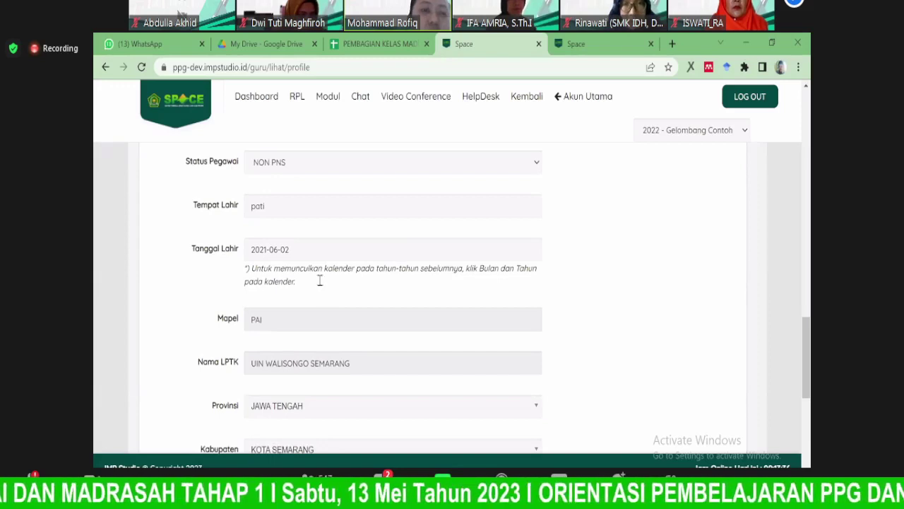
scroll(318, 279, down, 1)
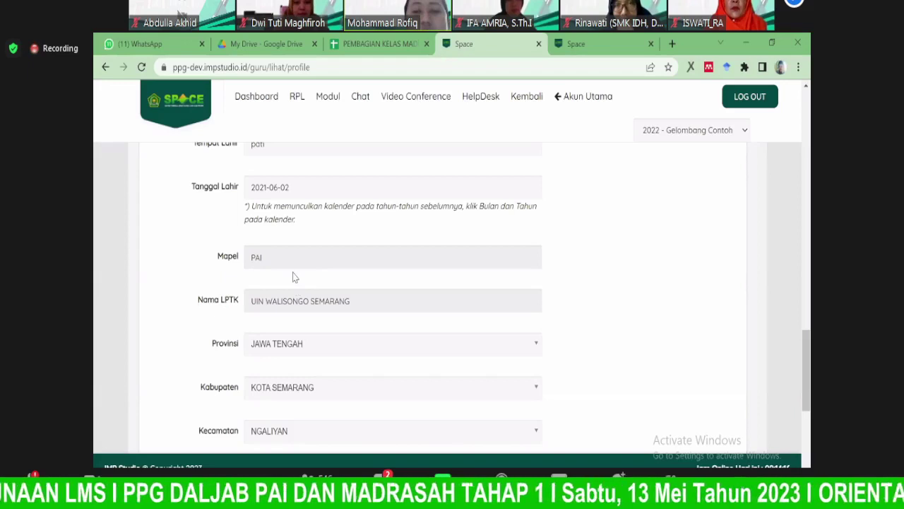
scroll(282, 269, down, 1)
click(249, 278)
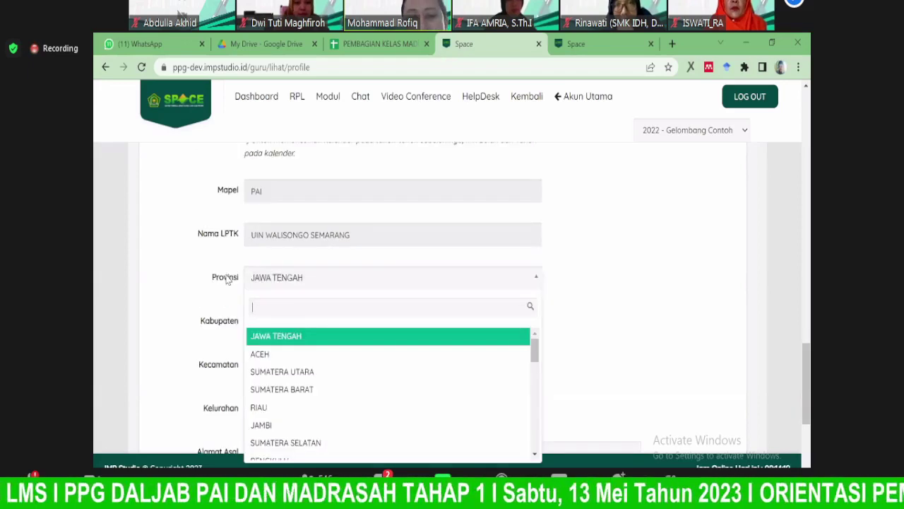
click(292, 293)
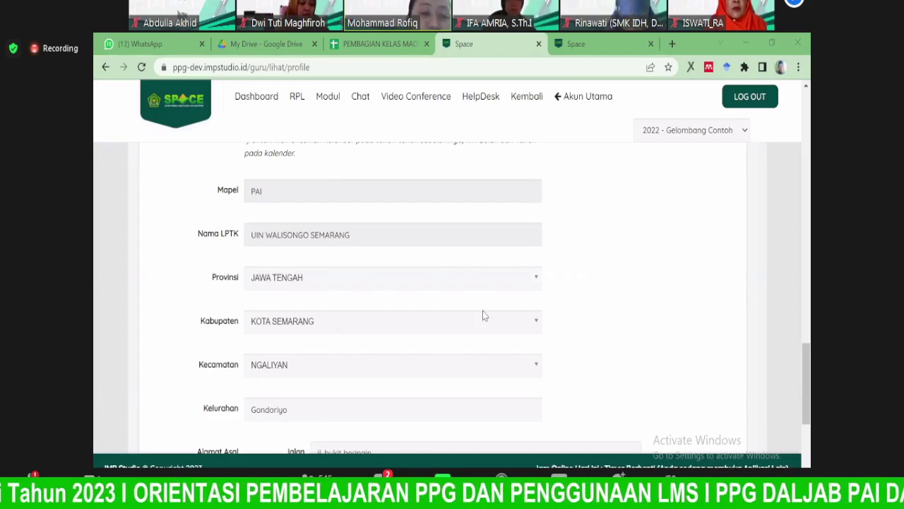
click(378, 277)
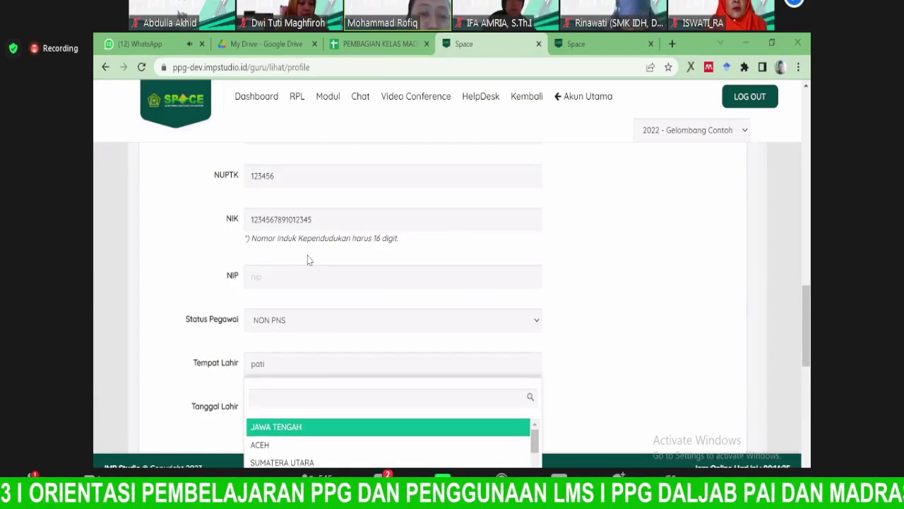
click(235, 243)
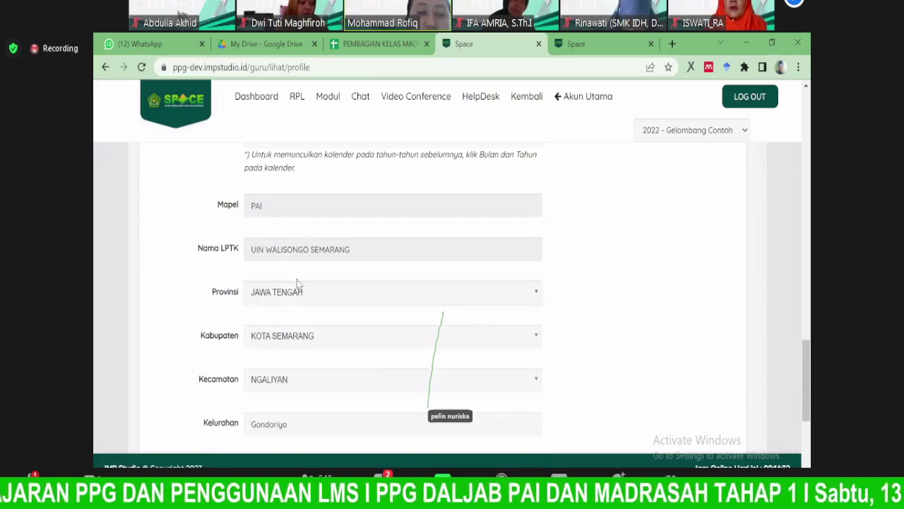
scroll(251, 283, up, 8)
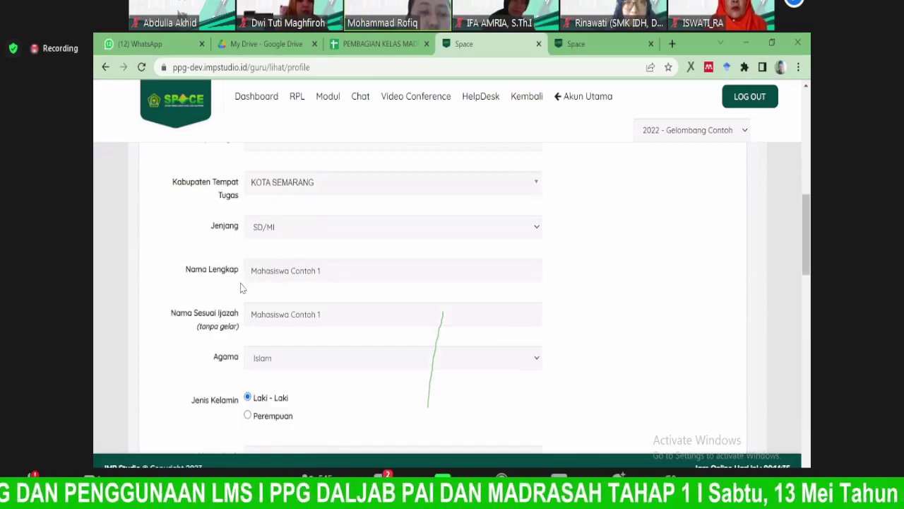
scroll(212, 297, down, 5)
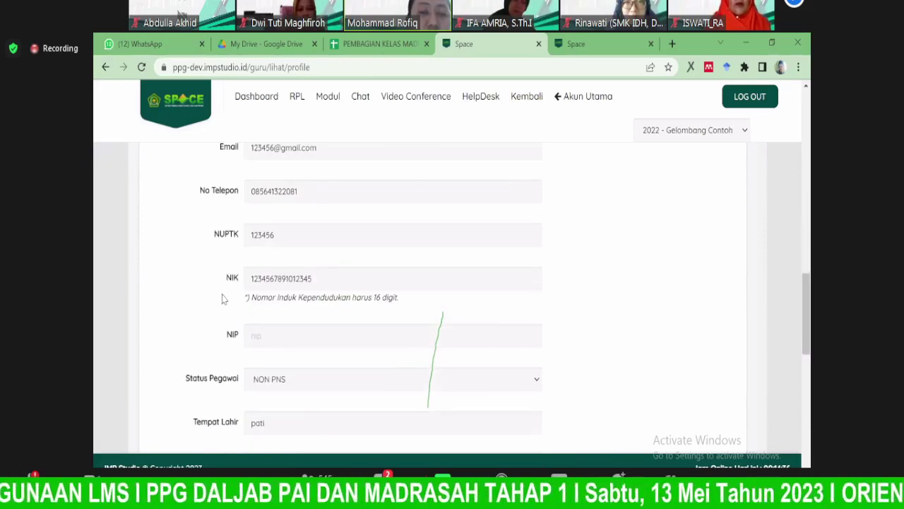
scroll(240, 275, down, 8)
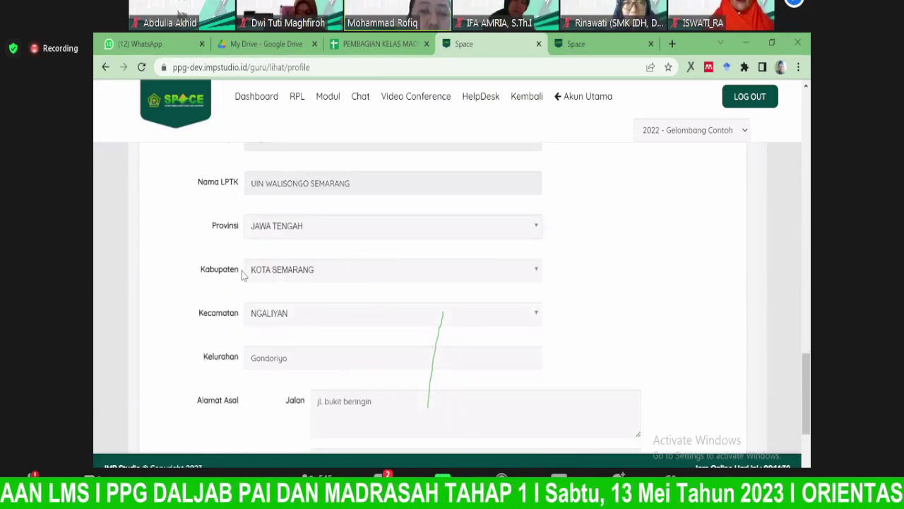
click(282, 277)
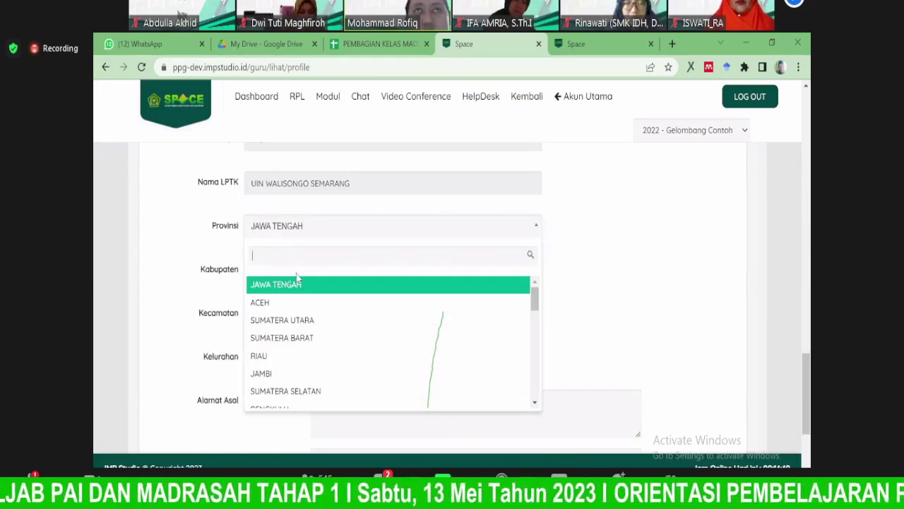
click(308, 283)
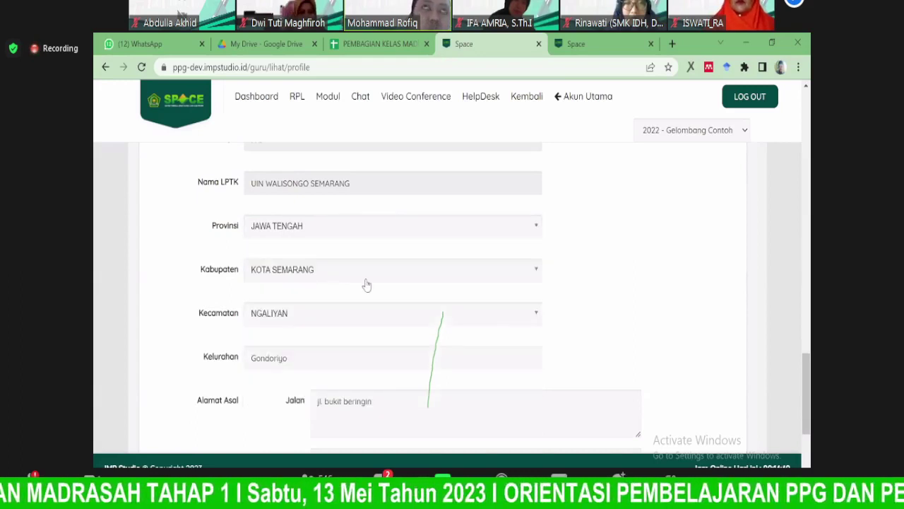
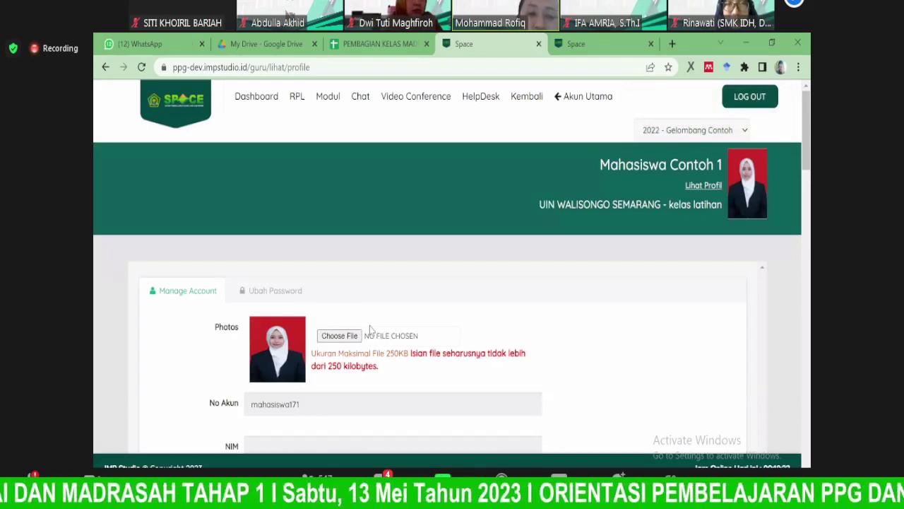
Step: Upload the man-in-a-suit portrait as the profile photo and return to the dashboard
scroll(301, 380, down, 2)
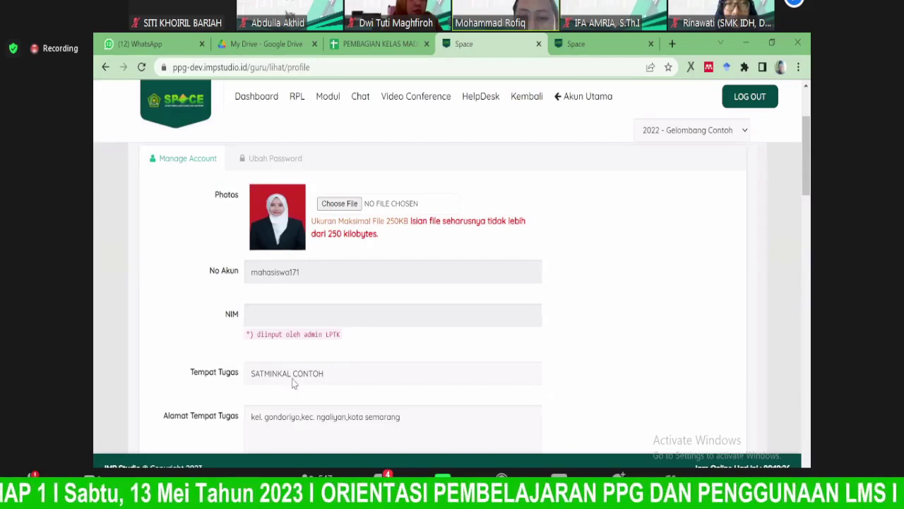
key(space)
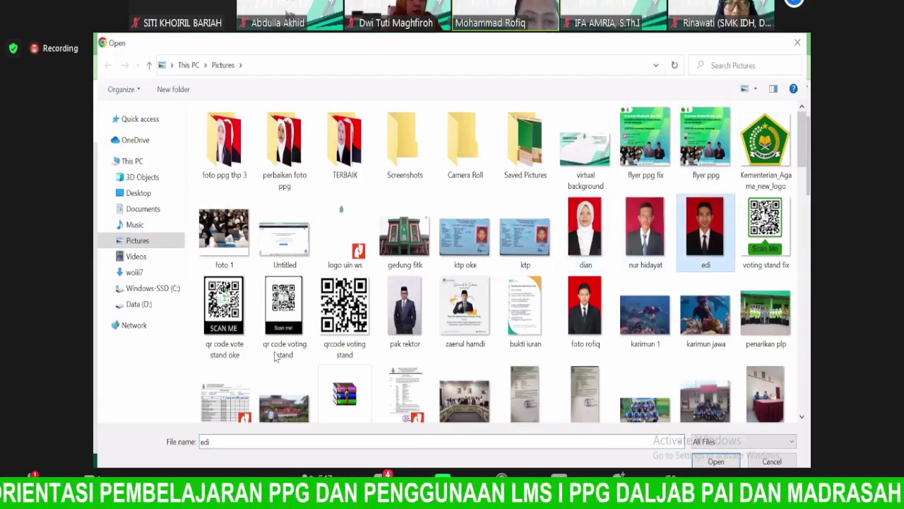
key(Escape)
scroll(313, 332, down, 15)
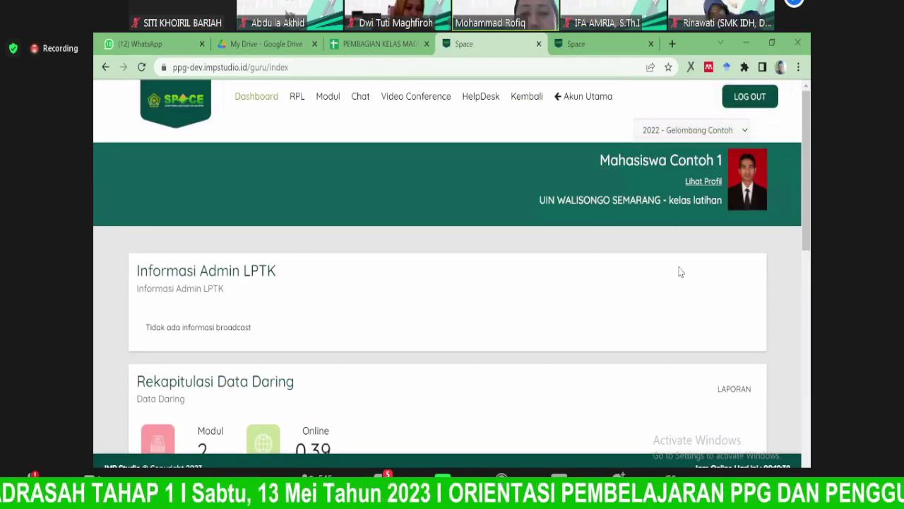
Step: Check the dashboard's updated portrait, then open the Lihat Profil page from the banner
scroll(681, 271, down, 3)
scroll(692, 257, up, 3)
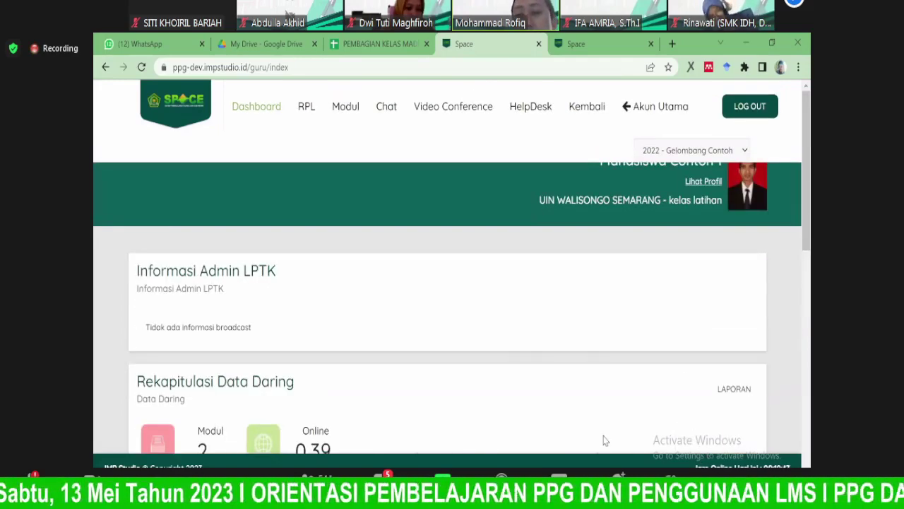
scroll(414, 325, down, 1)
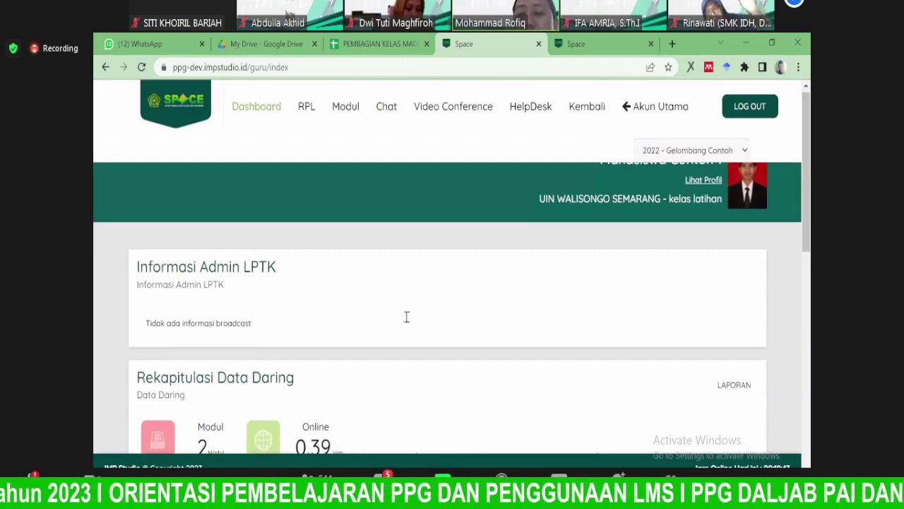
scroll(406, 318, up, 1)
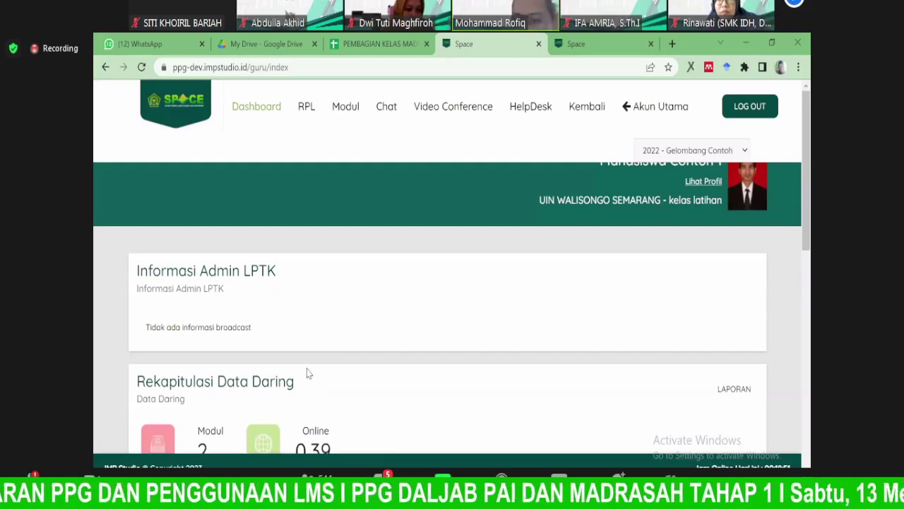
scroll(368, 332, down, 5)
scroll(434, 279, up, 6)
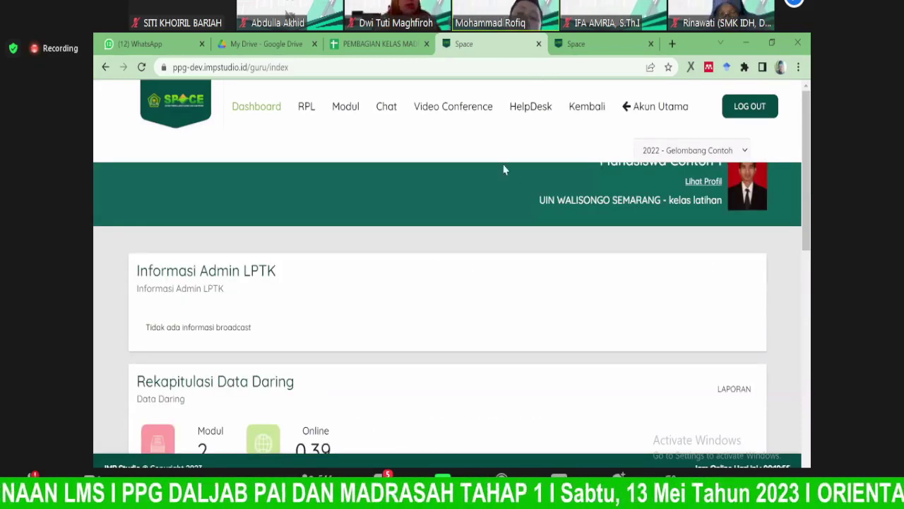
click(459, 190)
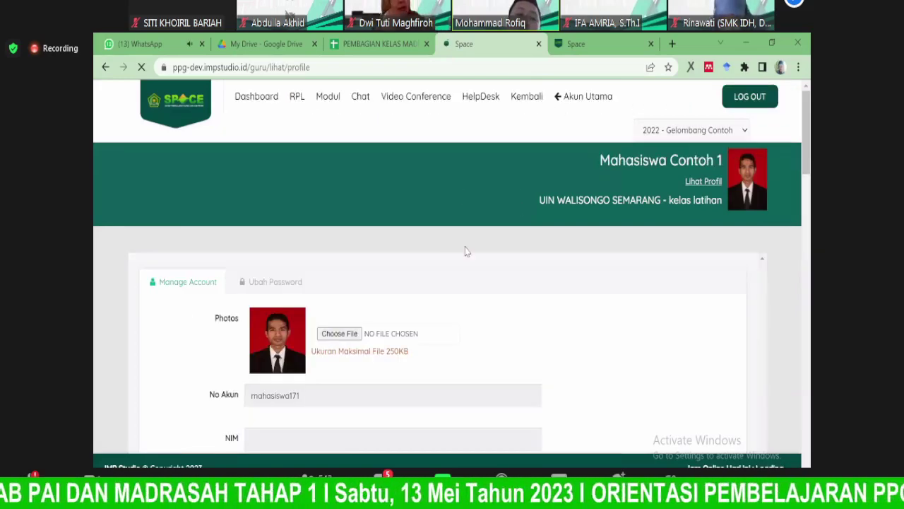
Step: Dismiss the file picker without choosing a file and move to the Tempat Tugas field
scroll(469, 249, down, 1)
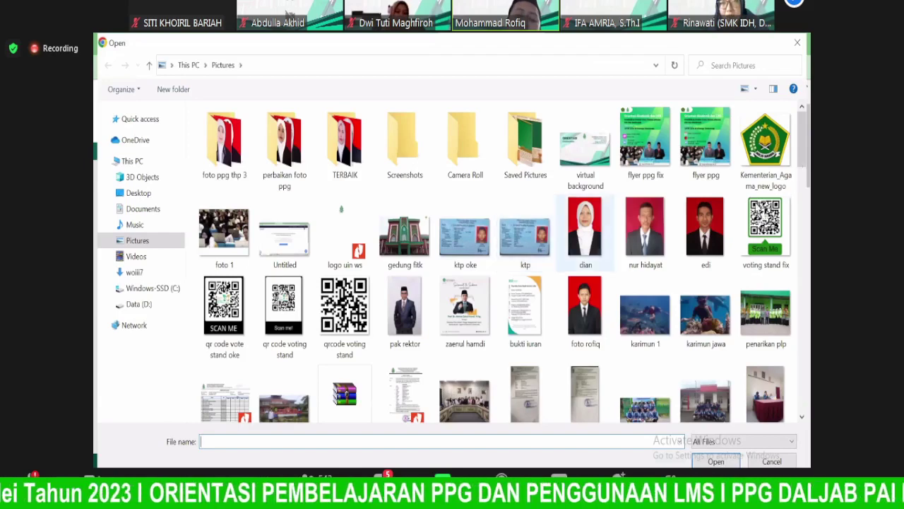
key(Escape)
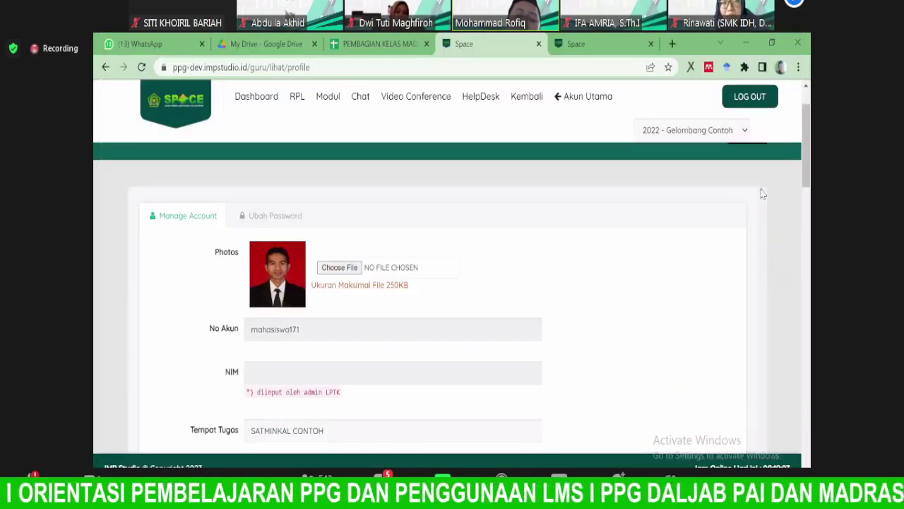
scroll(762, 193, down, 1)
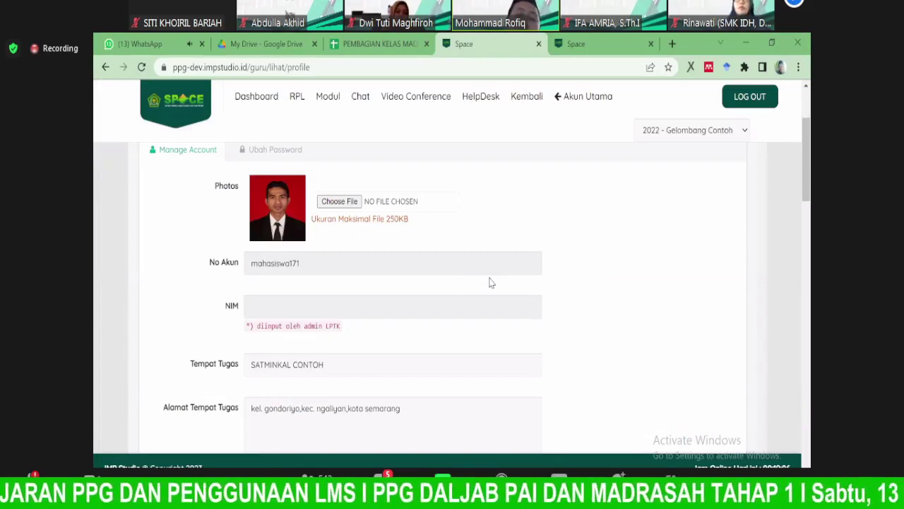
scroll(516, 276, down, 2)
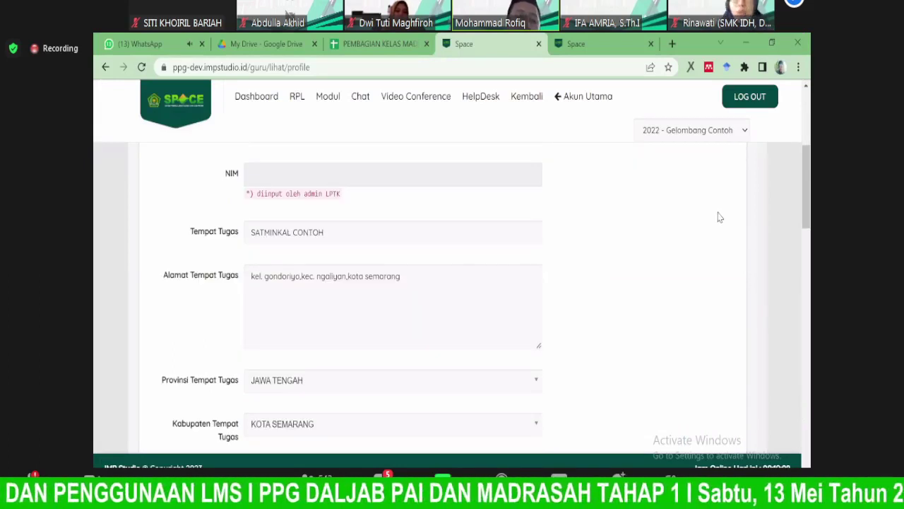
key(Tab)
Step: Review the remaining profile fields down to the bottom and save the changes
scroll(732, 188, up, 1)
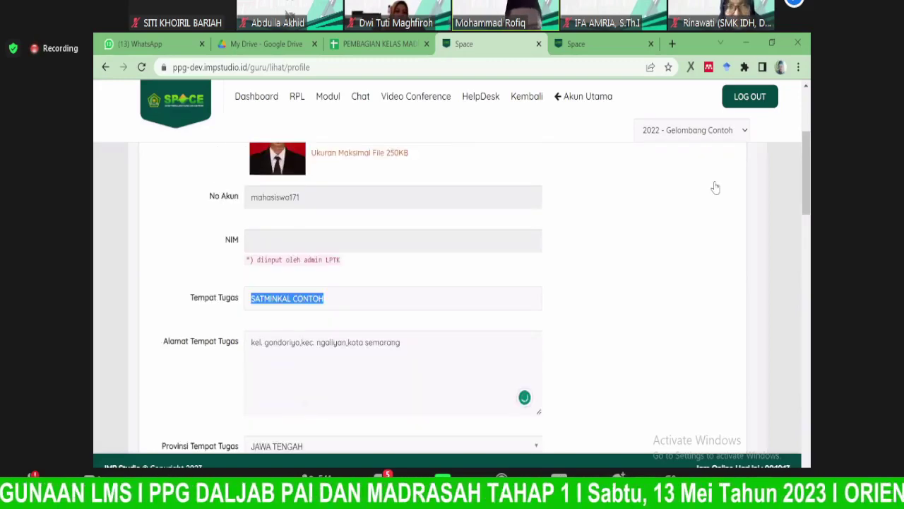
scroll(712, 170, down, 4)
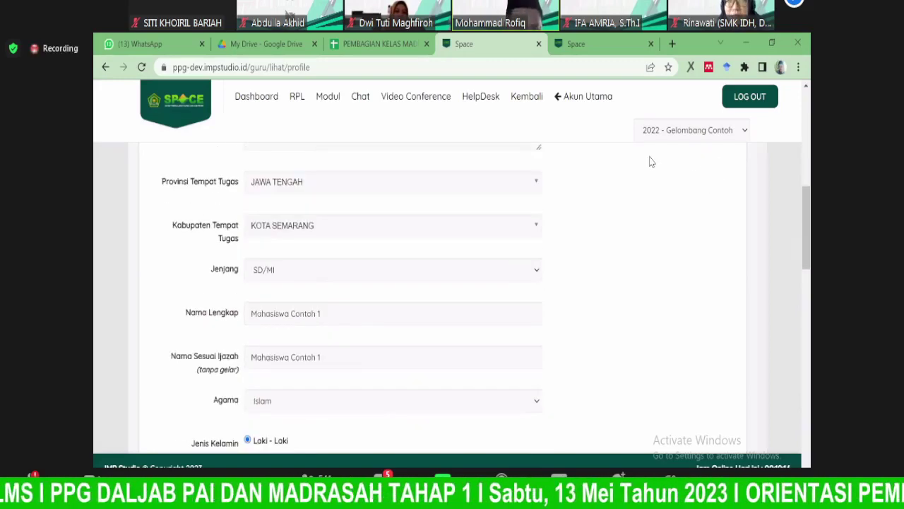
scroll(664, 166, down, 1)
scroll(693, 173, up, 3)
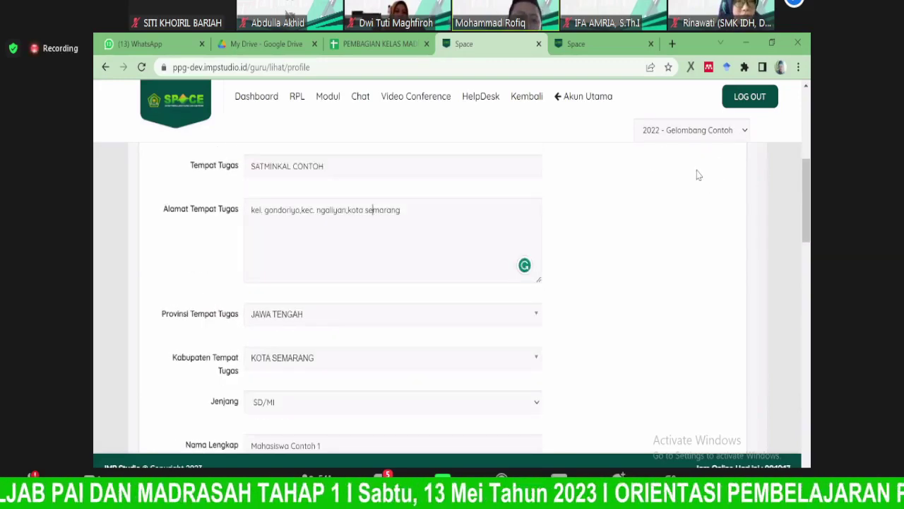
scroll(698, 180, down, 2)
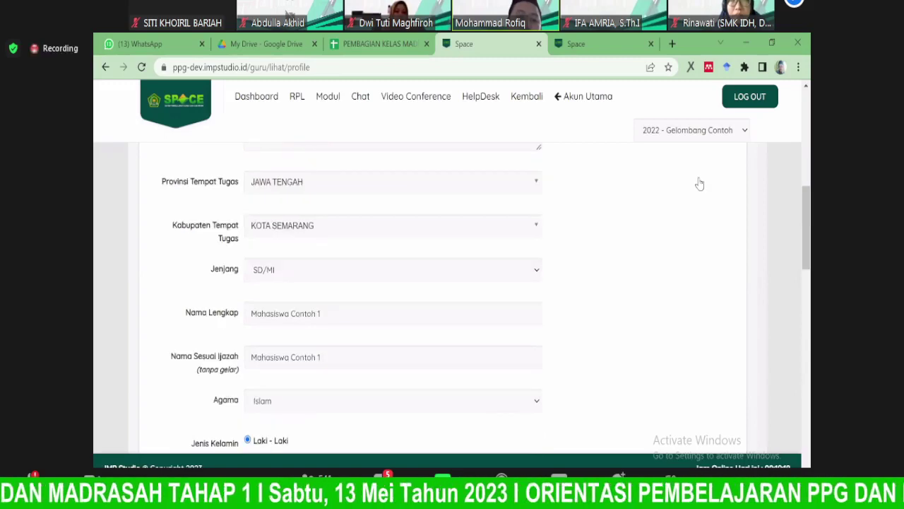
scroll(393, 273, down, 5)
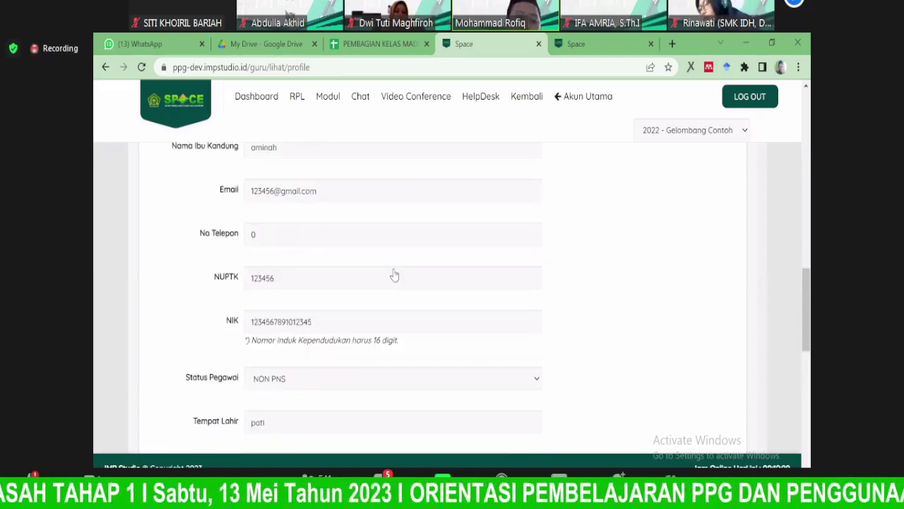
scroll(394, 275, down, 5)
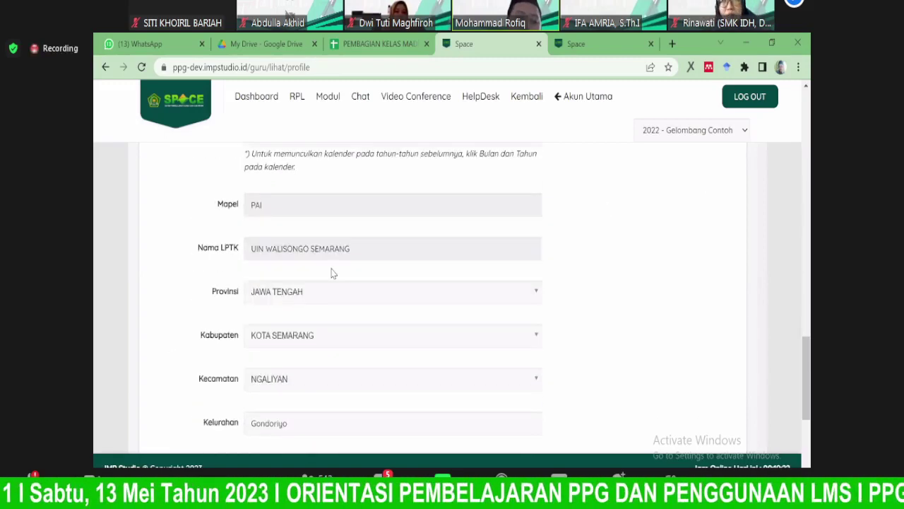
scroll(333, 273, up, 5)
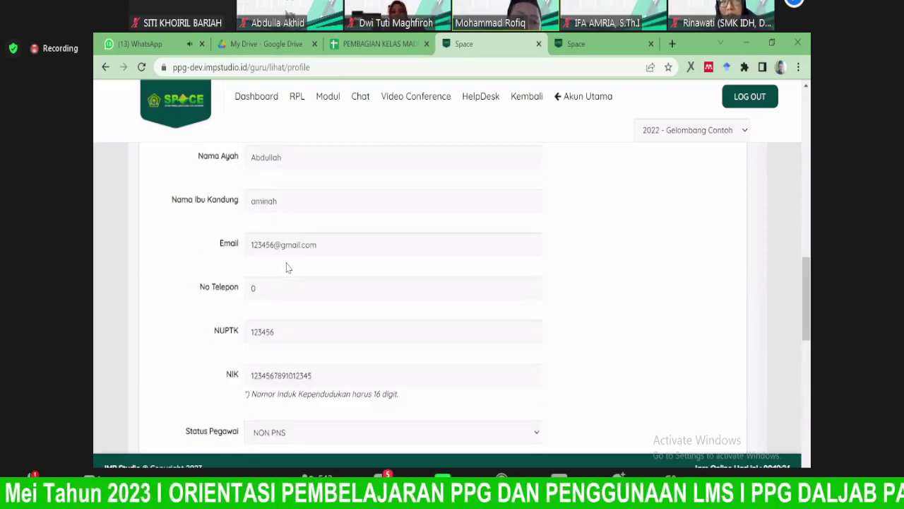
scroll(331, 275, down, 1)
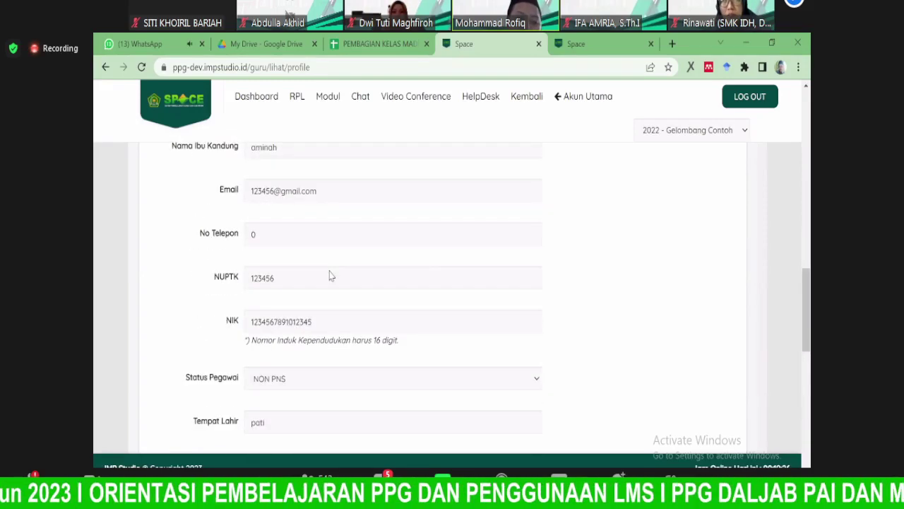
scroll(329, 275, down, 2)
scroll(372, 234, down, 1)
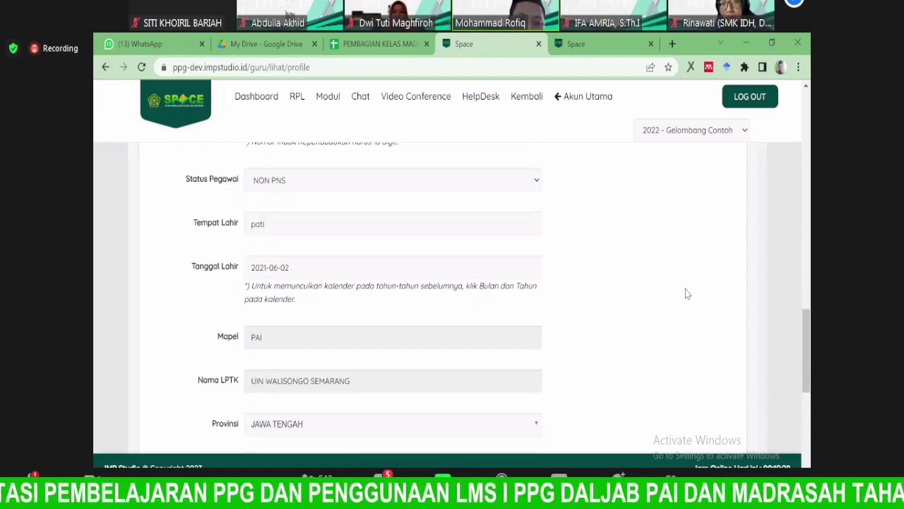
scroll(734, 365, down, 2)
scroll(735, 365, down, 3)
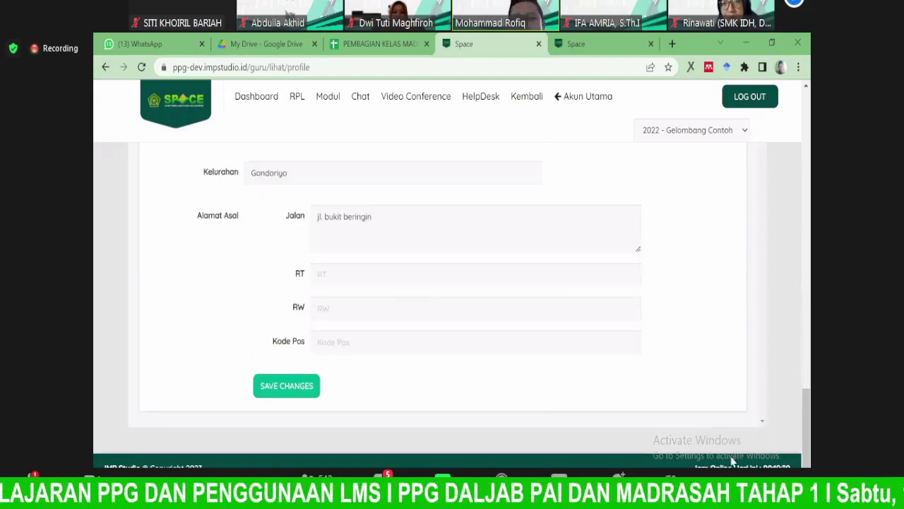
scroll(767, 460, up, 2)
scroll(770, 463, down, 3)
click(286, 385)
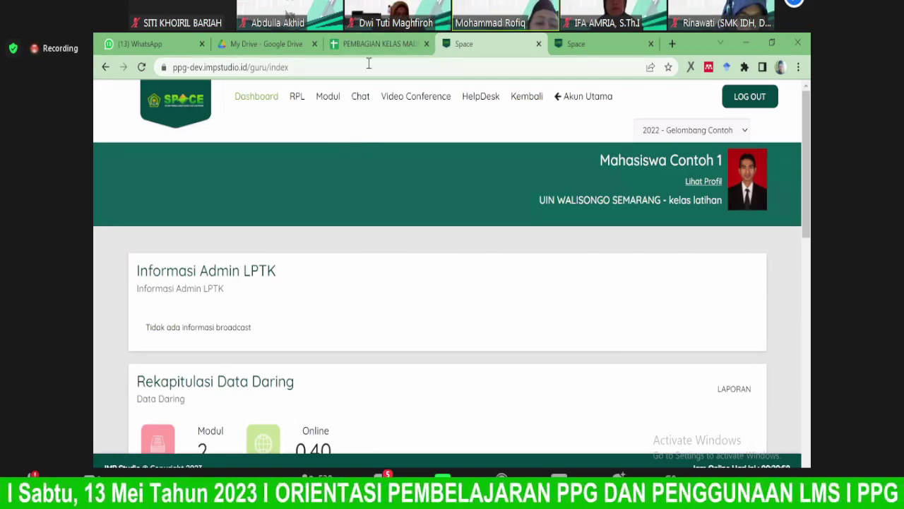
click(349, 93)
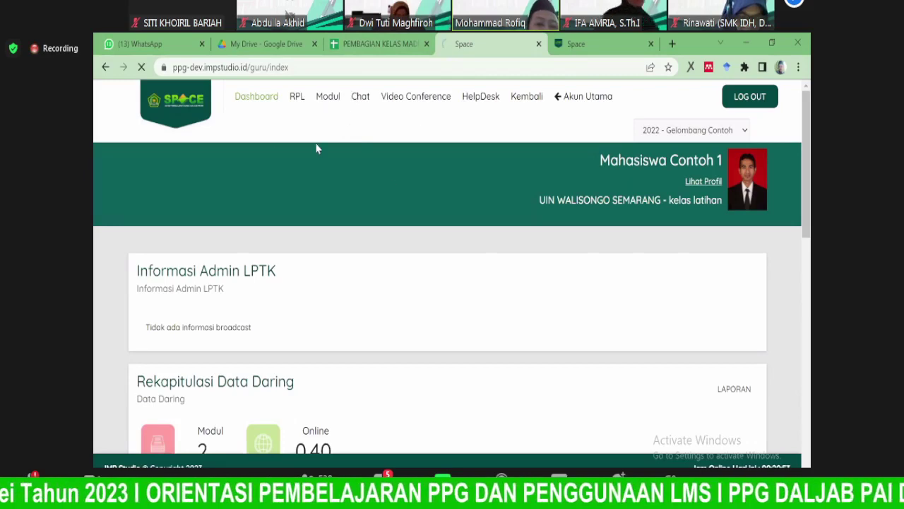
click(328, 103)
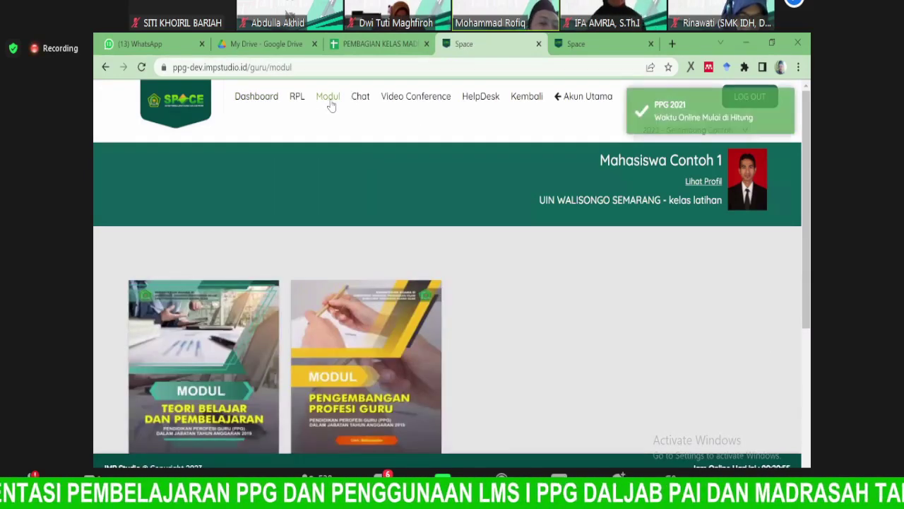
scroll(337, 117, down, 3)
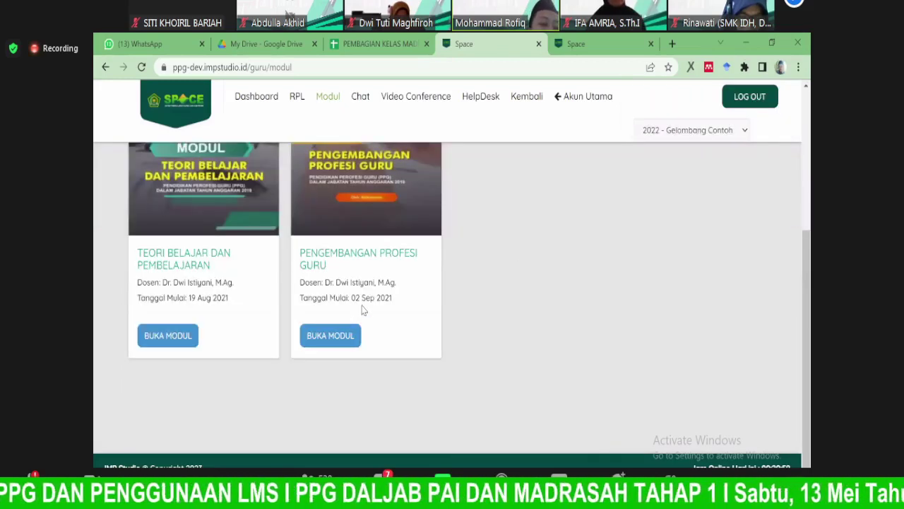
scroll(616, 235, up, 2)
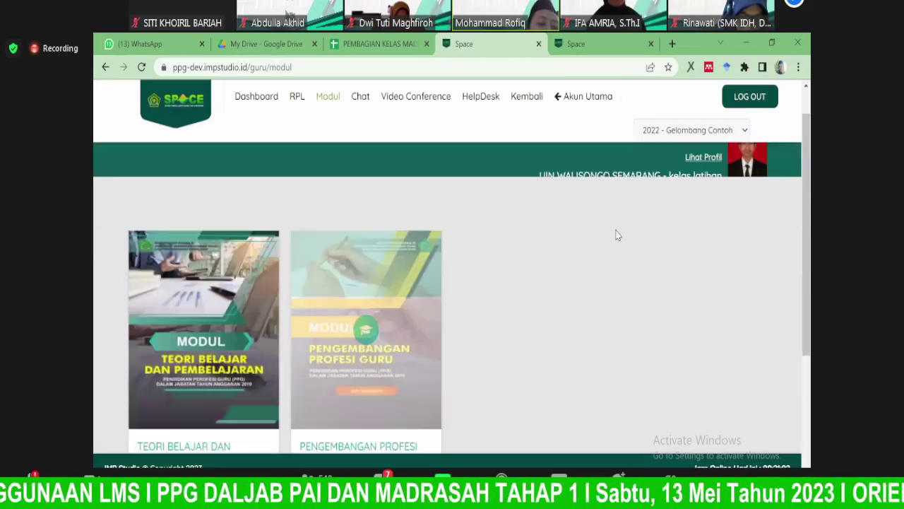
scroll(616, 235, down, 2)
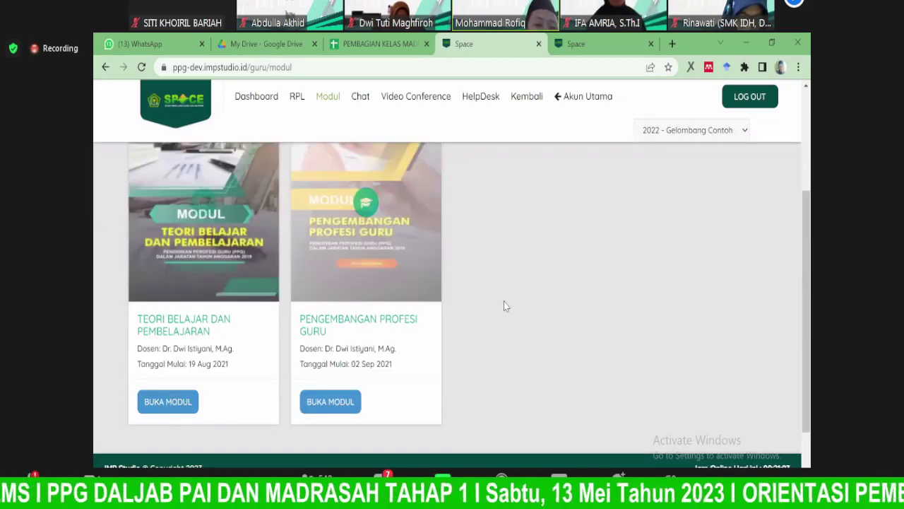
scroll(428, 258, down, 1)
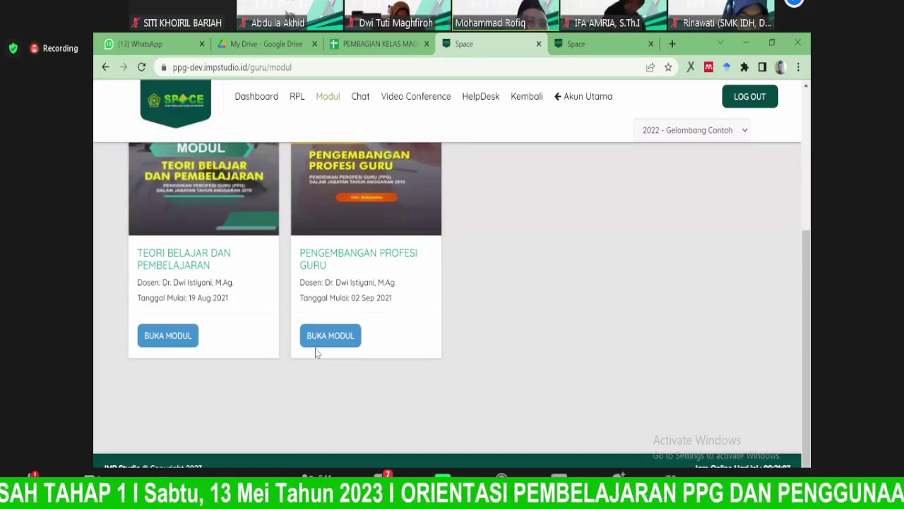
scroll(233, 318, up, 1)
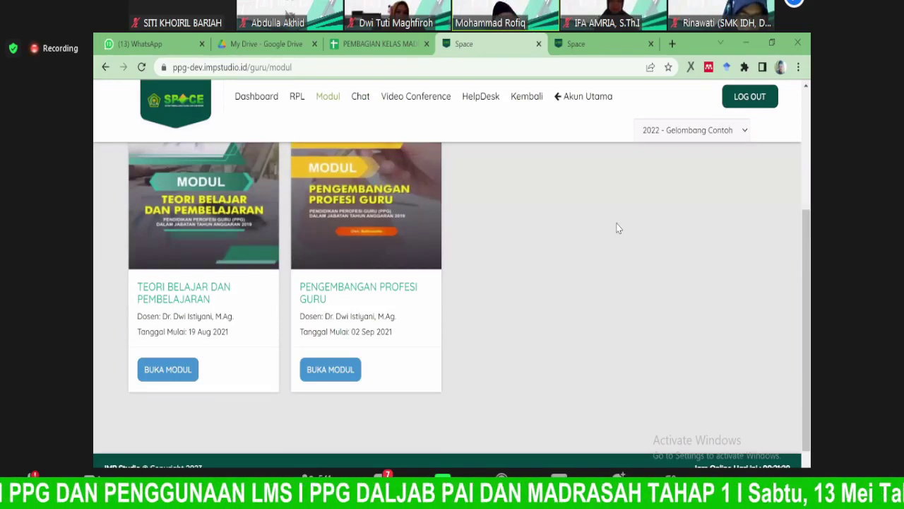
scroll(619, 225, down, 1)
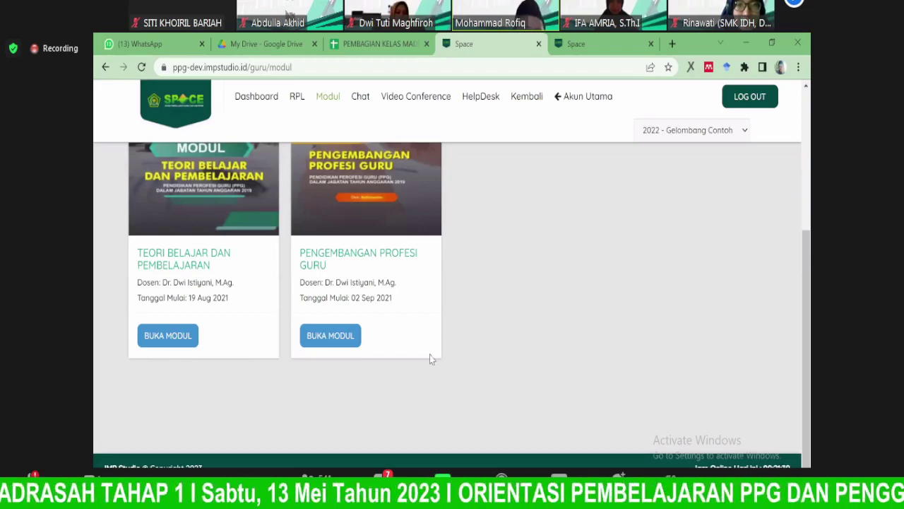
scroll(323, 413, up, 1)
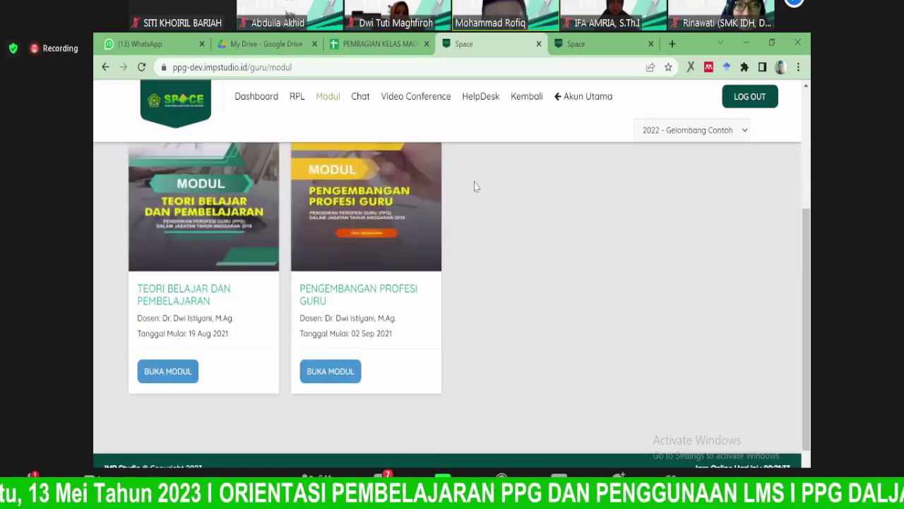
scroll(475, 182, down, 1)
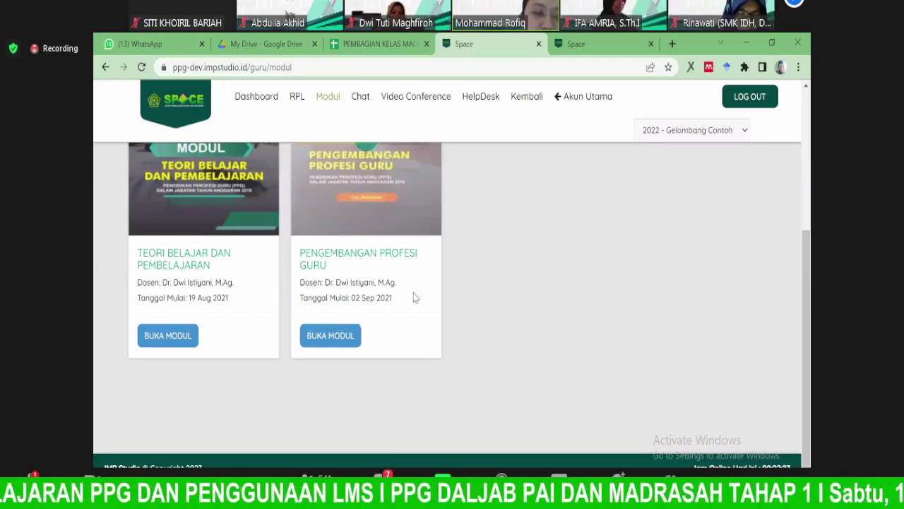
Step: Highlight the first module card's title, lecturer and date, then open TEORI BELAJAR DAN PEMBELAJARAN
scroll(386, 295, up, 1)
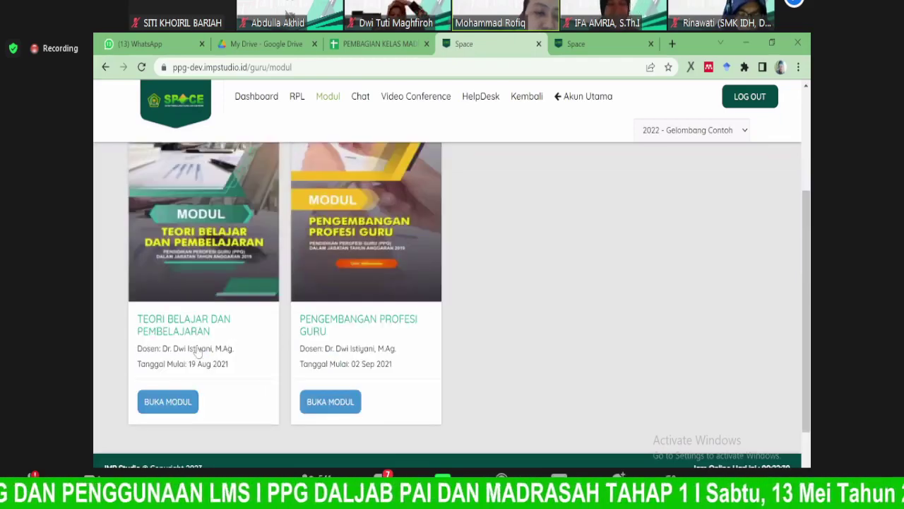
triple_click(185, 326)
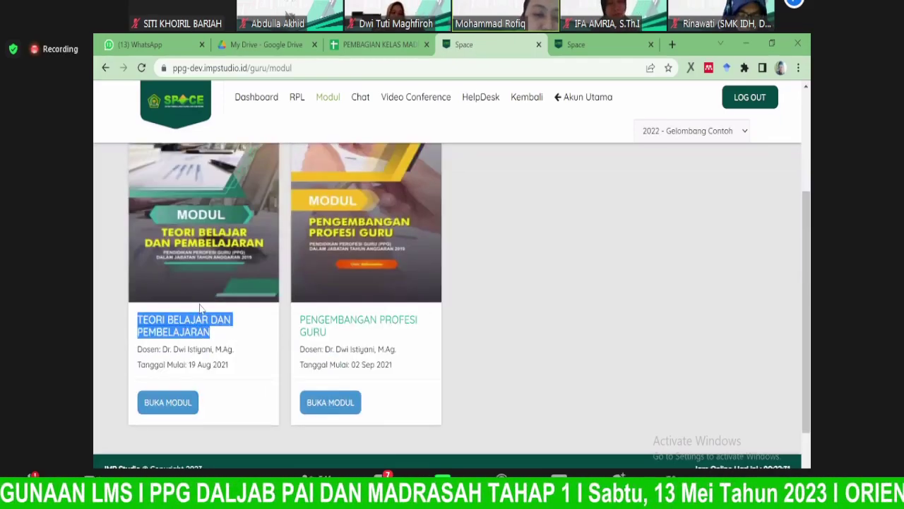
triple_click(185, 349)
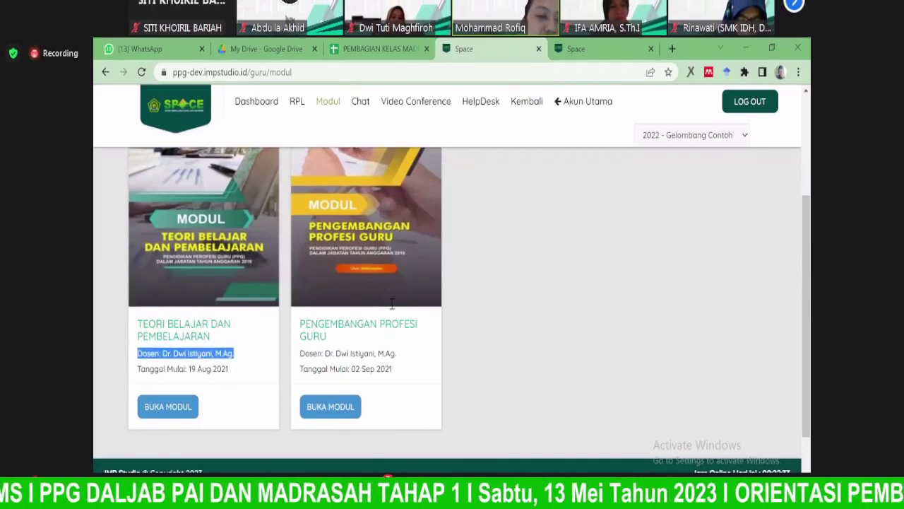
triple_click(183, 369)
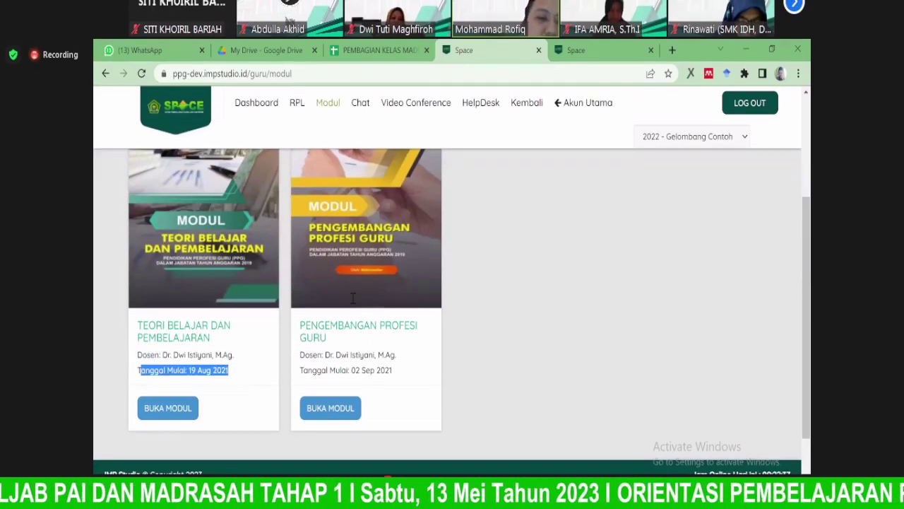
click(444, 242)
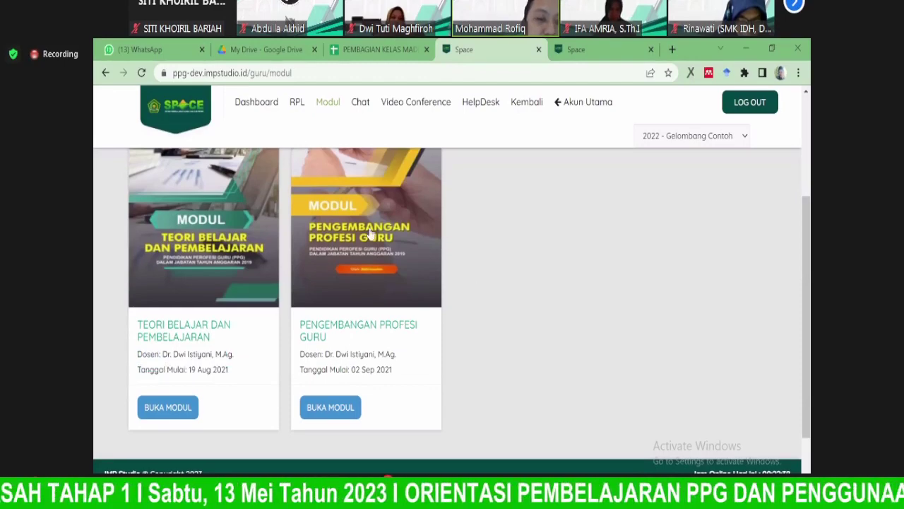
scroll(371, 235, down, 1)
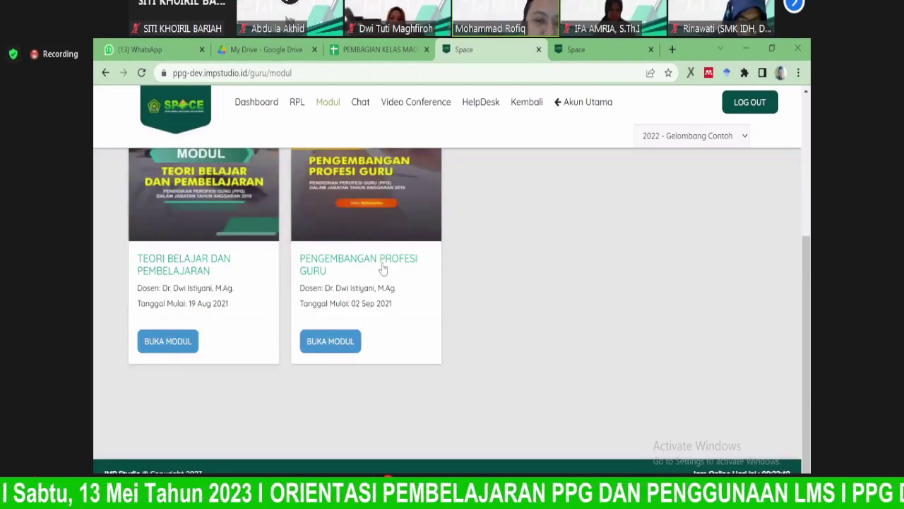
click(327, 343)
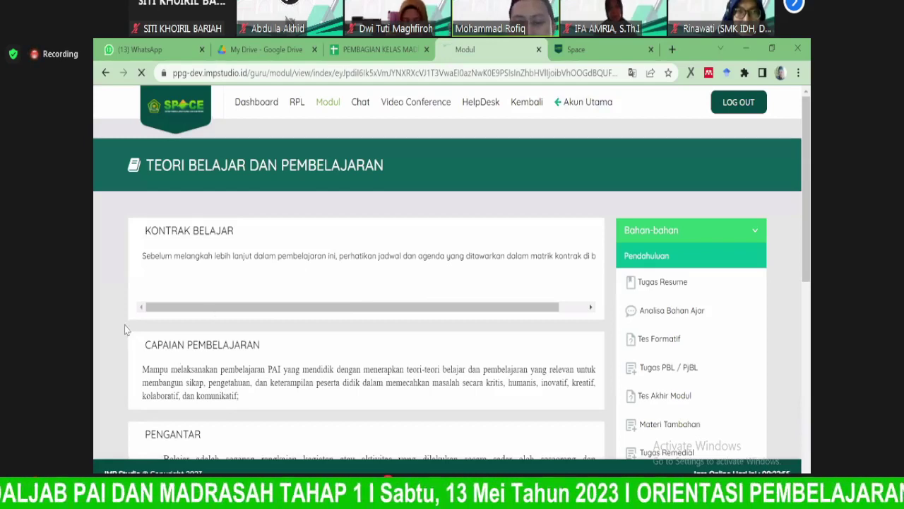
Step: Go back to the LPTK admin's Daftar Kelas list for UIN Walisongo Semarang
key(alt+Left)
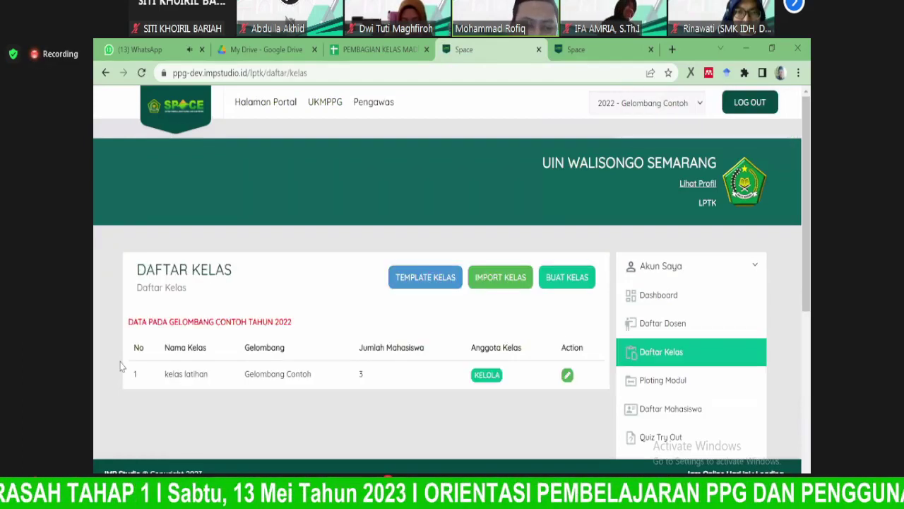
Step: Open KELOLA for the kelas latihan class and look through its member list
click(487, 371)
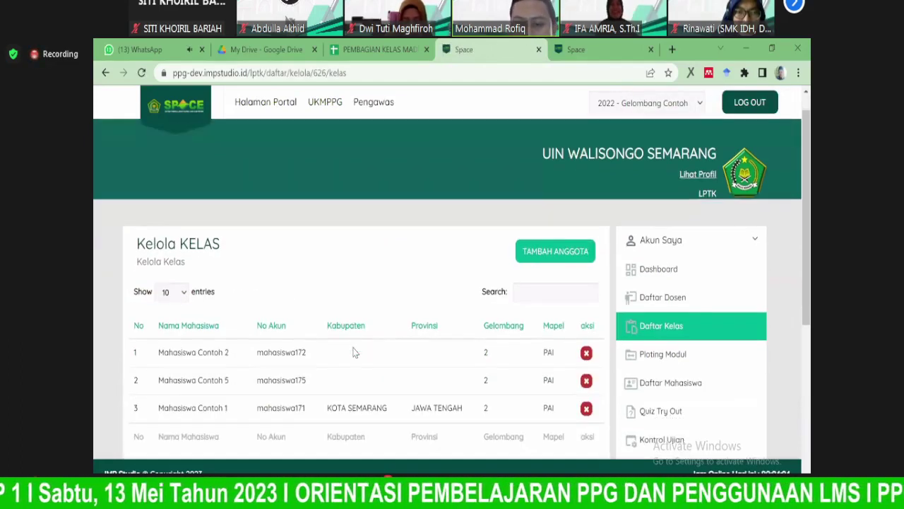
scroll(363, 355, down, 1)
scroll(299, 354, up, 1)
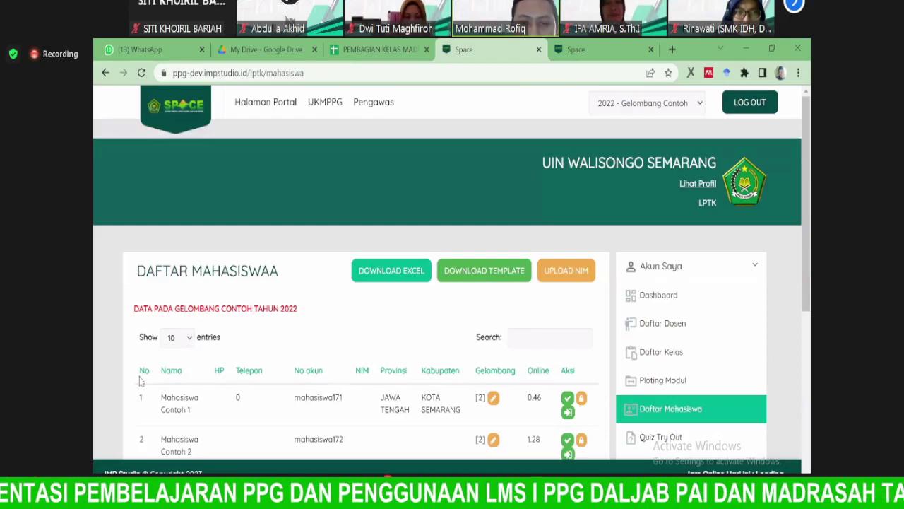
scroll(218, 353, down, 2)
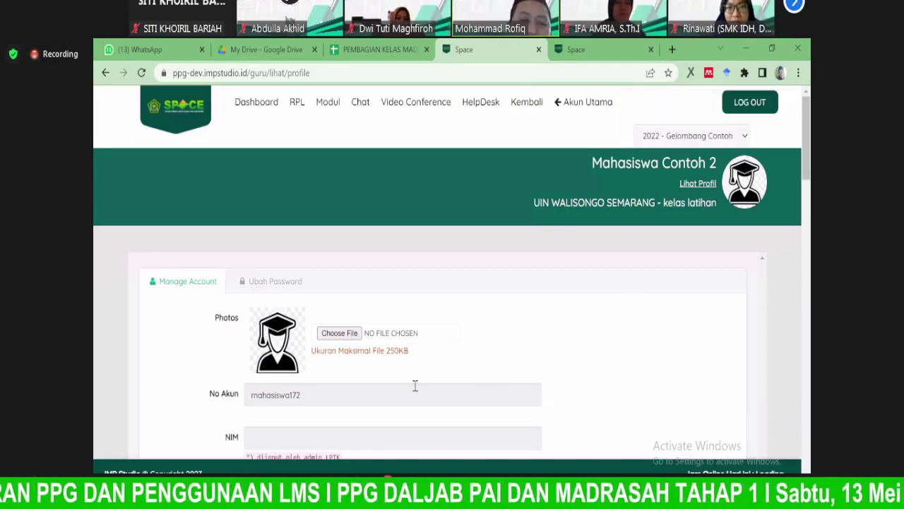
Step: Enter the workplace address in Alamat Tempat Tugas
scroll(591, 349, down, 2)
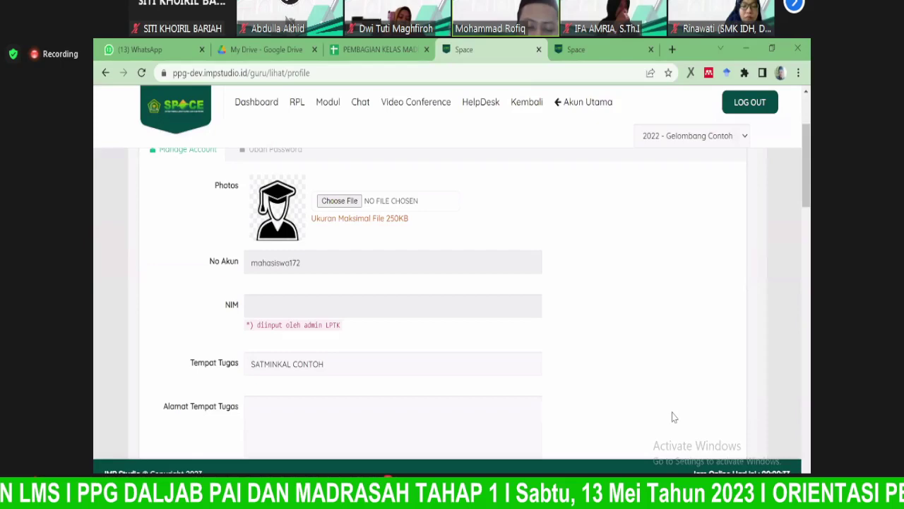
scroll(673, 417, down, 2)
click(505, 313)
text(kel. g)
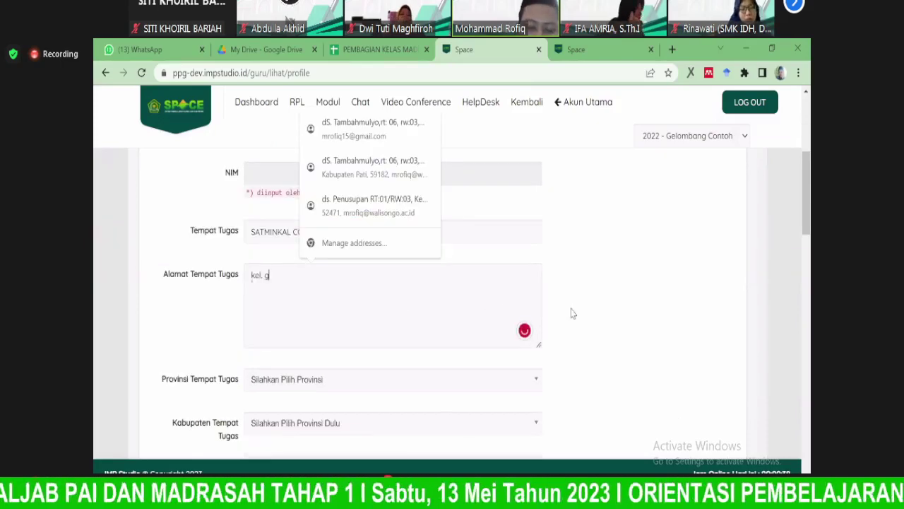
text(ondoriyo, ngal)
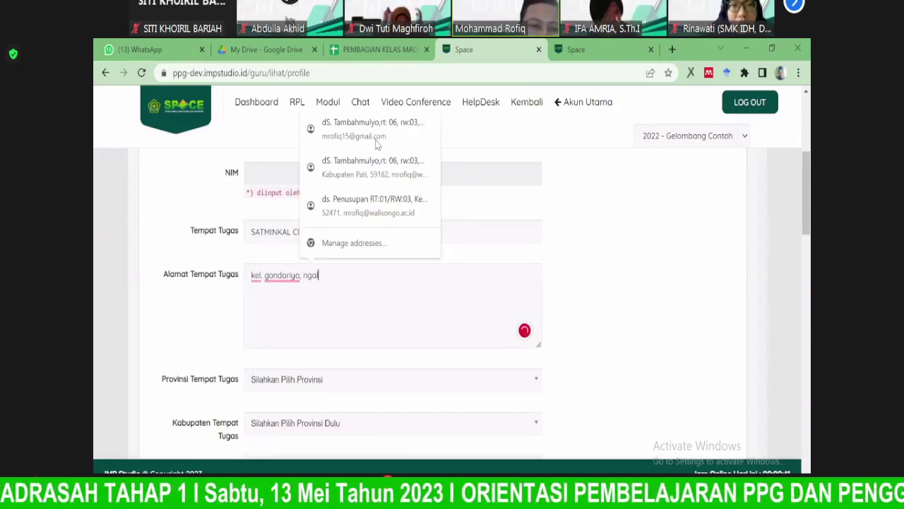
text(iyan)
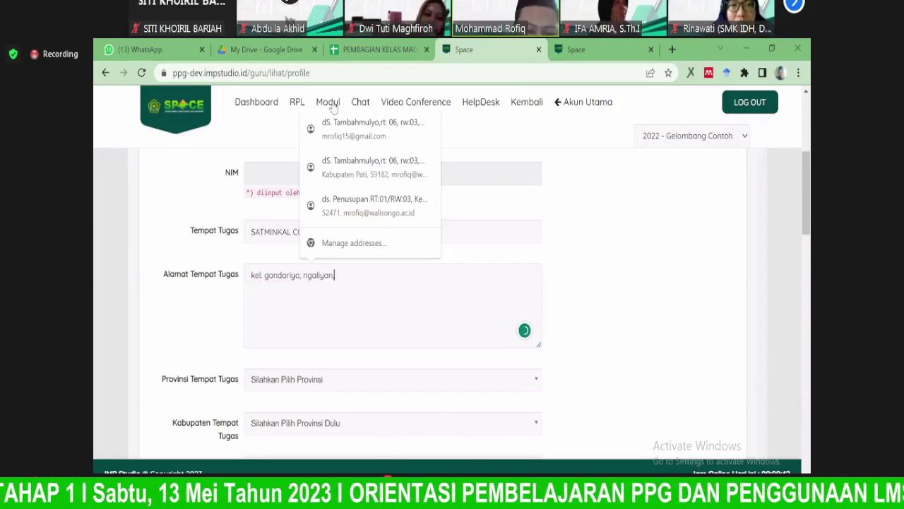
text(,semarang)
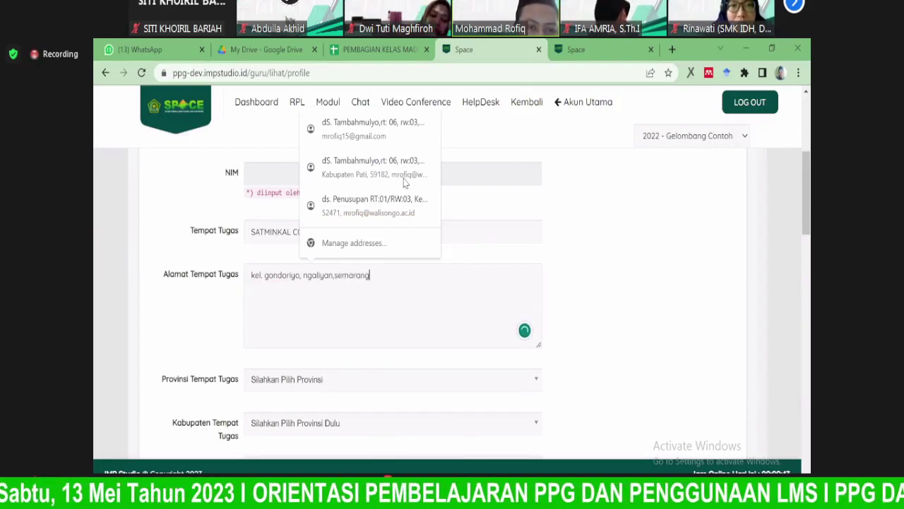
Step: Set the work province to JAWA TENGAH and the regency to KOTA SEMARANG
key(Tab)
key(Down)
key(Down)
key(Down)
text(ja)
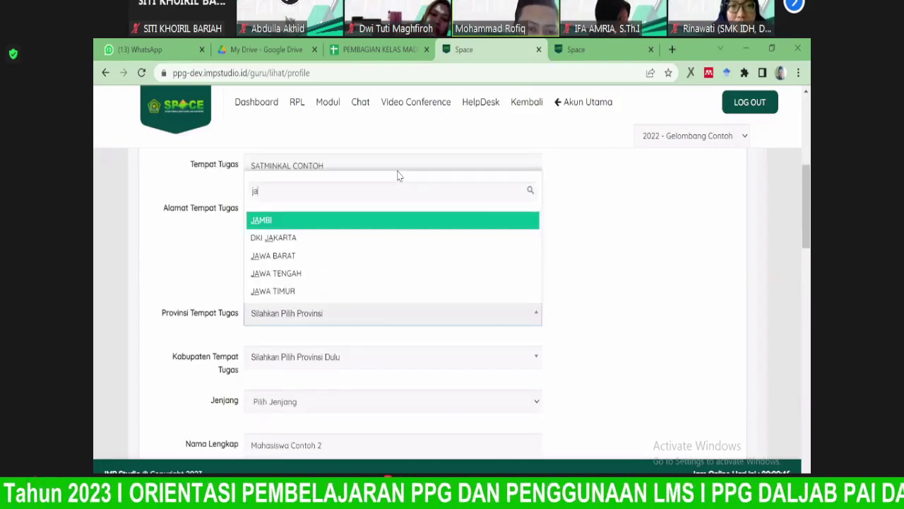
key(Down)
key(Down)
key(Down)
key(Return)
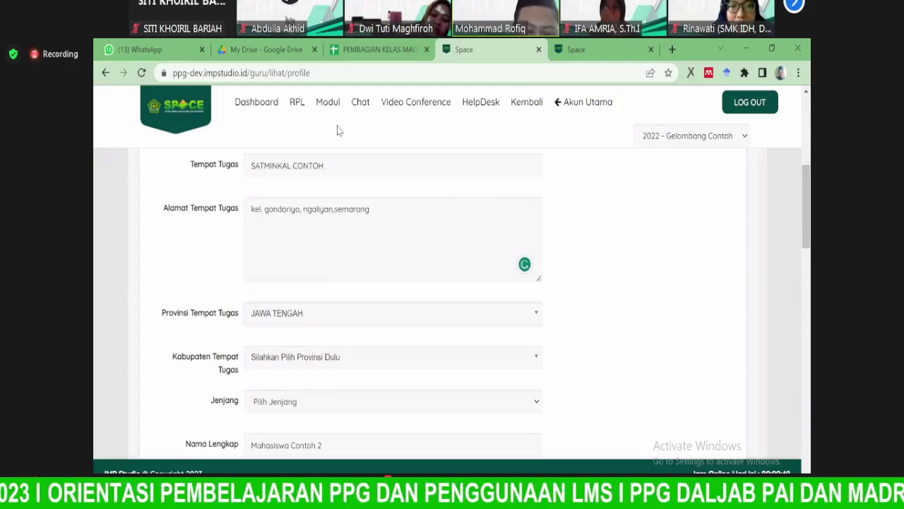
key(Tab)
text(sema)
key(Down)
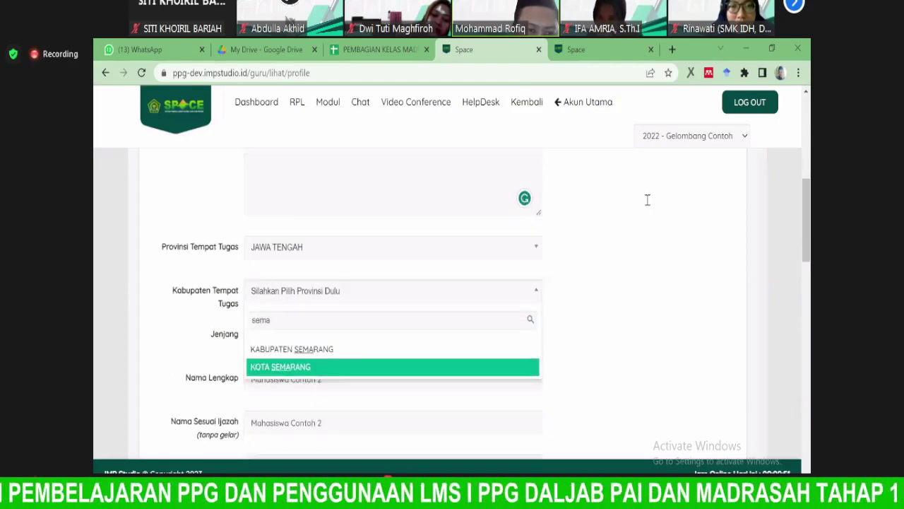
key(Return)
Step: Choose Islam as the religion in Agama
scroll(594, 185, down, 1)
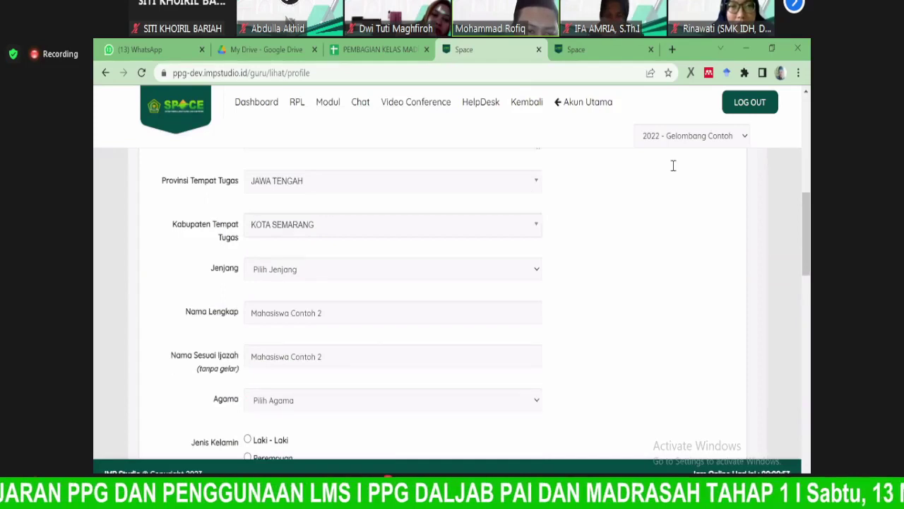
key(Tab)
key(Tab)
Step: Accept the suggested father's name and enter the mother's name
key(Tab)
key(Tab)
key(alt+Down)
key(Down)
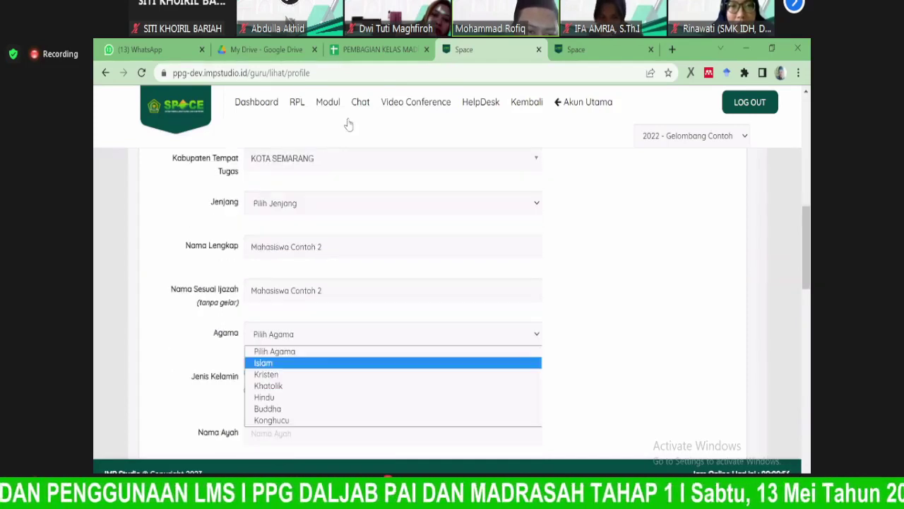
key(Return)
scroll(521, 226, down, 1)
key(Tab)
key(Tab)
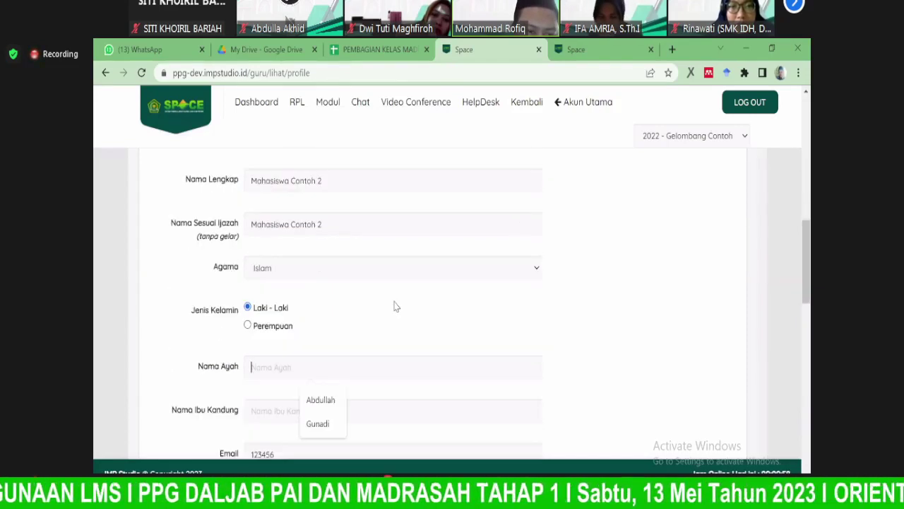
key(Down)
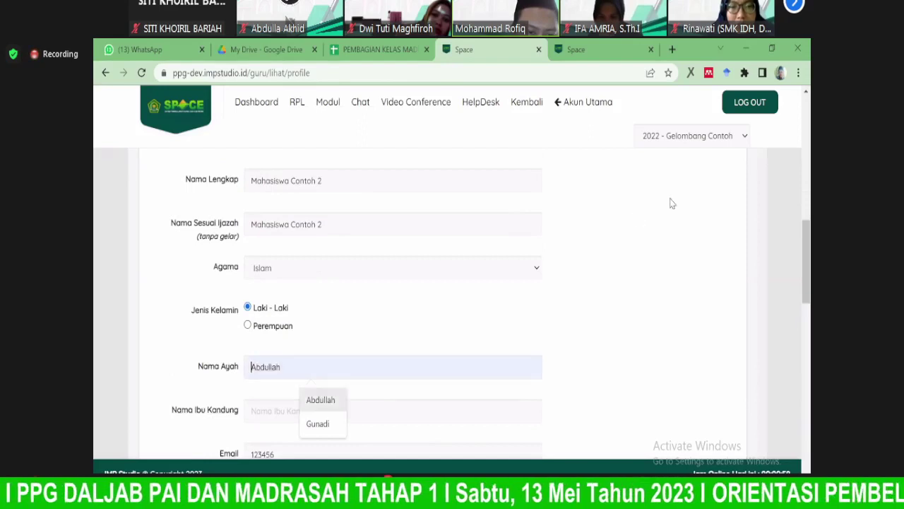
key(Return)
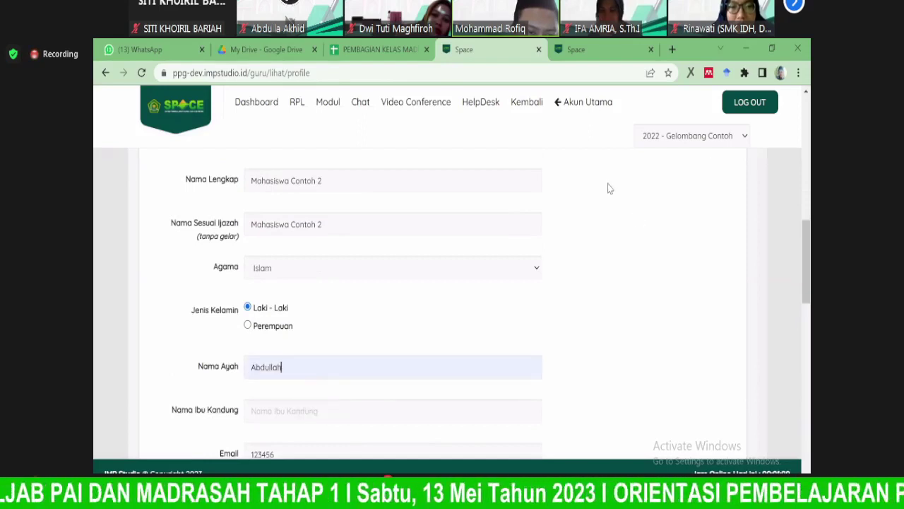
key(Tab)
text(aminah)
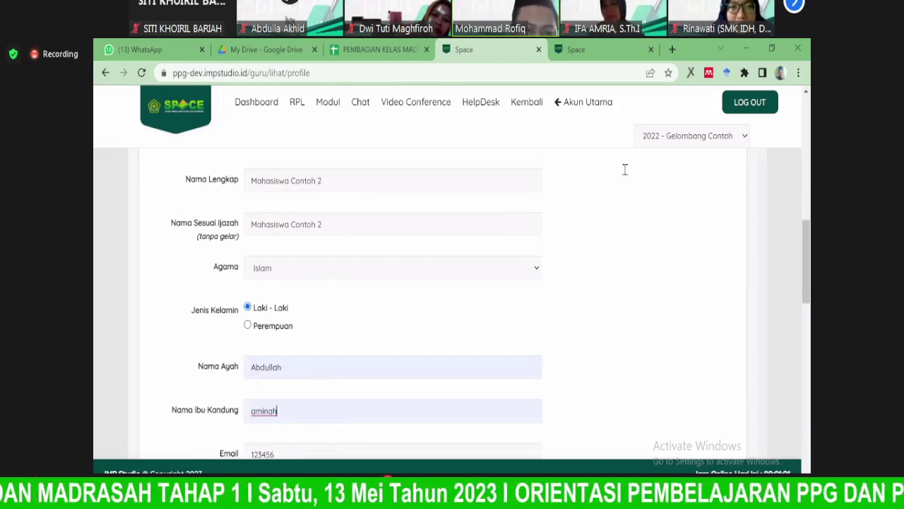
key(Tab)
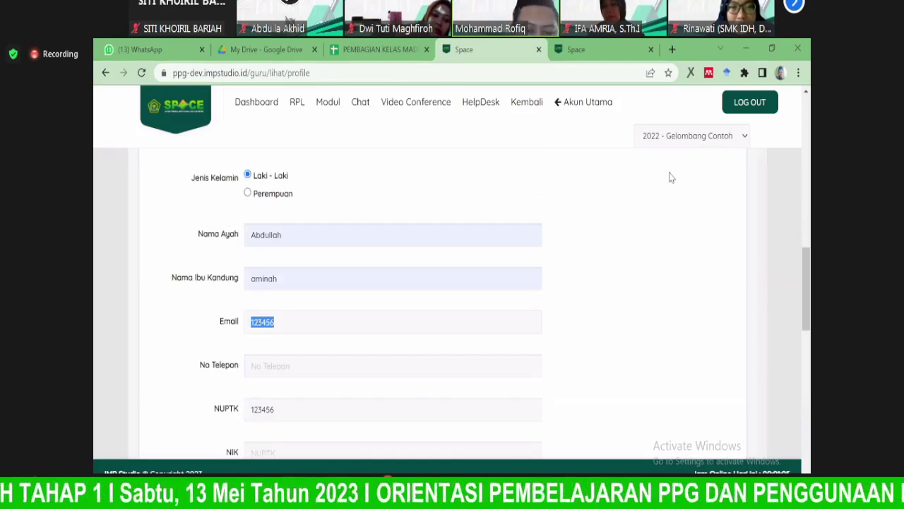
Step: Replace the old 123456 e-mail value with the student's Gmail address
key(End)
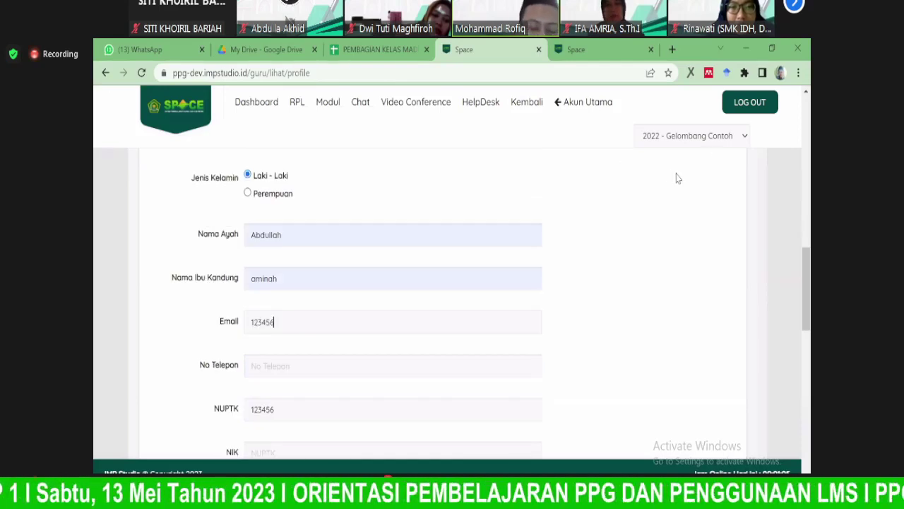
key(BackSpace)
key(BackSpace)
key(BackSpace)
key(BackSpace)
key(BackSpace)
key(BackSpace)
text(ro)
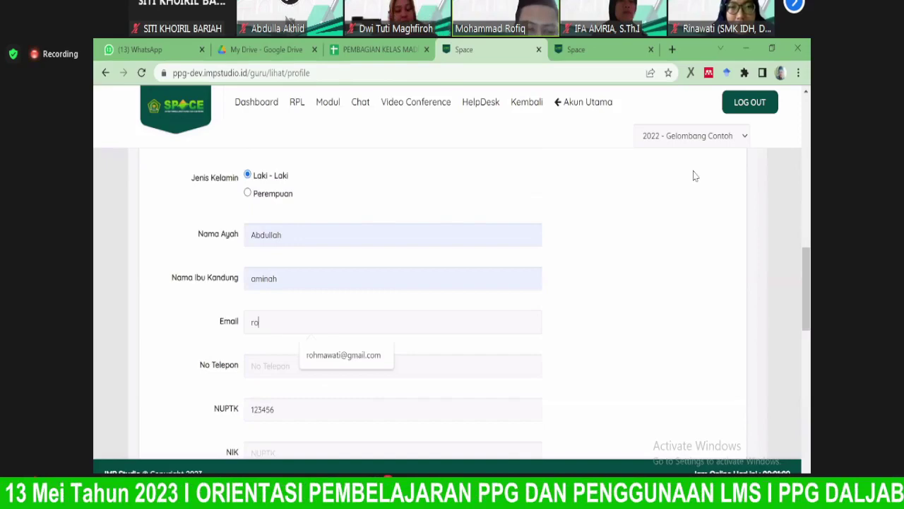
text(f)
key(BackSpace)
key(BackSpace)
key(BackSpace)
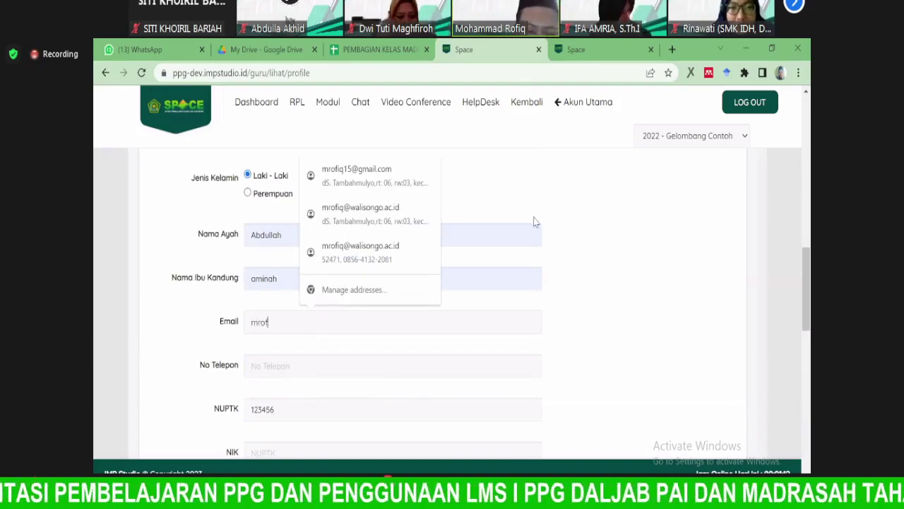
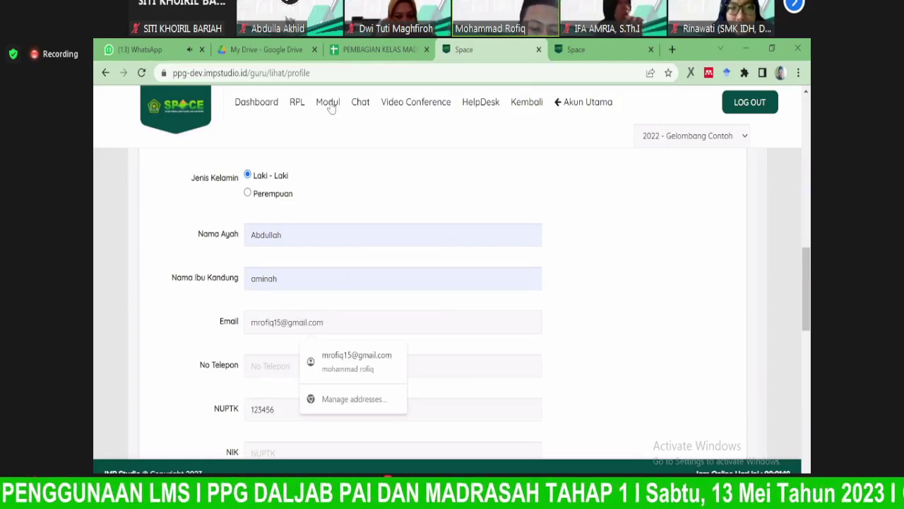
Step: Fill in the phone number from the autofill suggestion and enter the NIK
key(Tab)
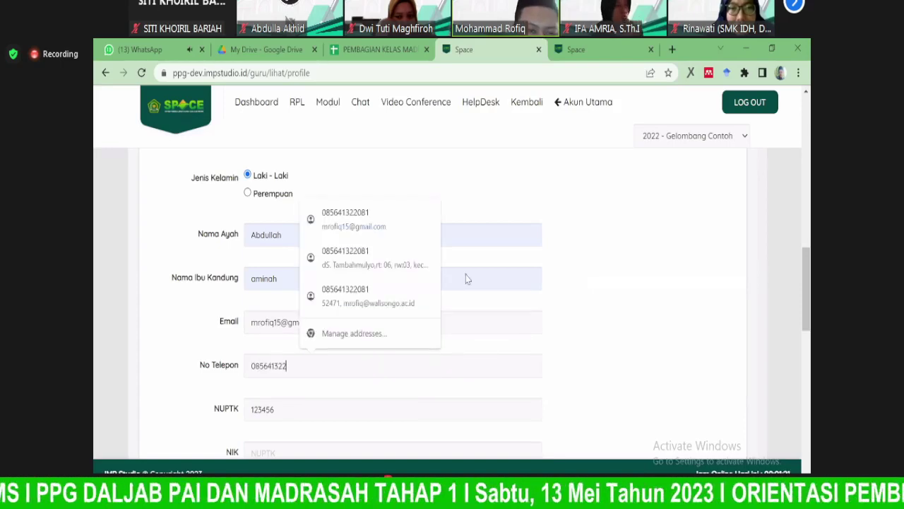
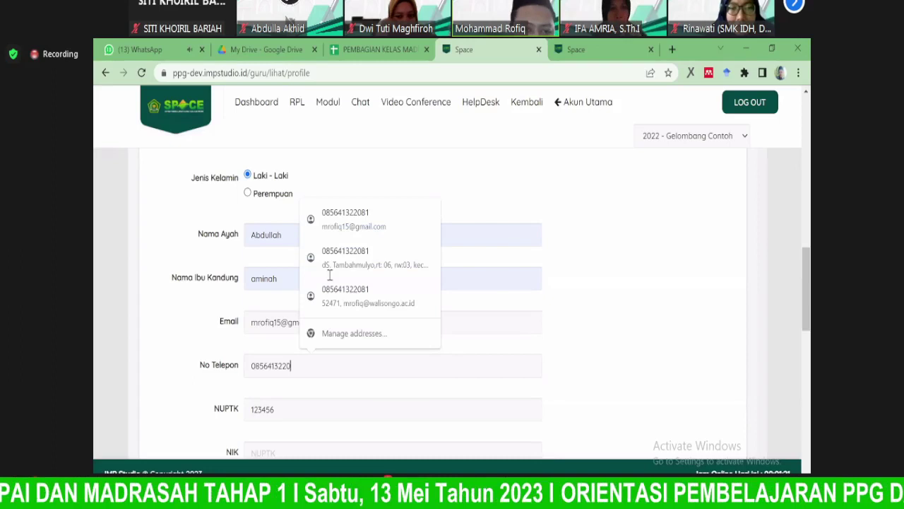
scroll(323, 364, down, 2)
click(323, 330)
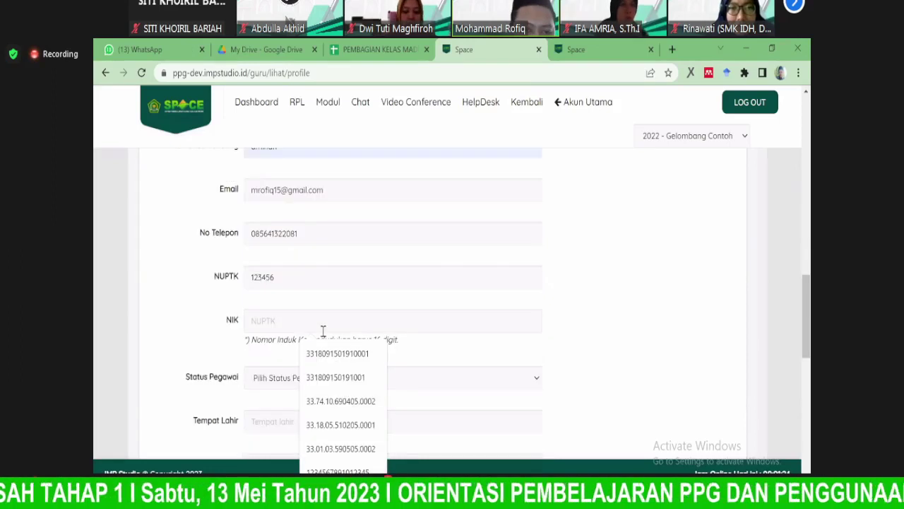
text(1234567)
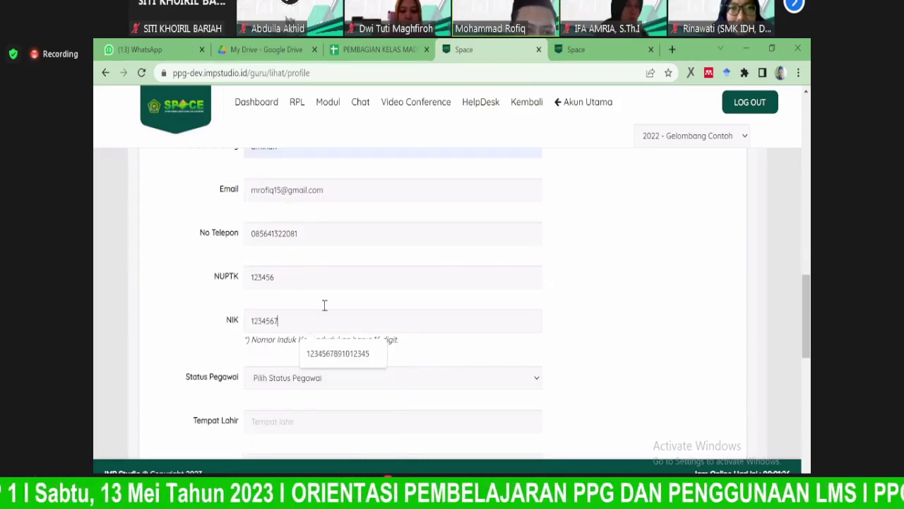
Step: Set Status Pegawai to PNS and Tempat Lahir to Pati
scroll(323, 306, down, 2)
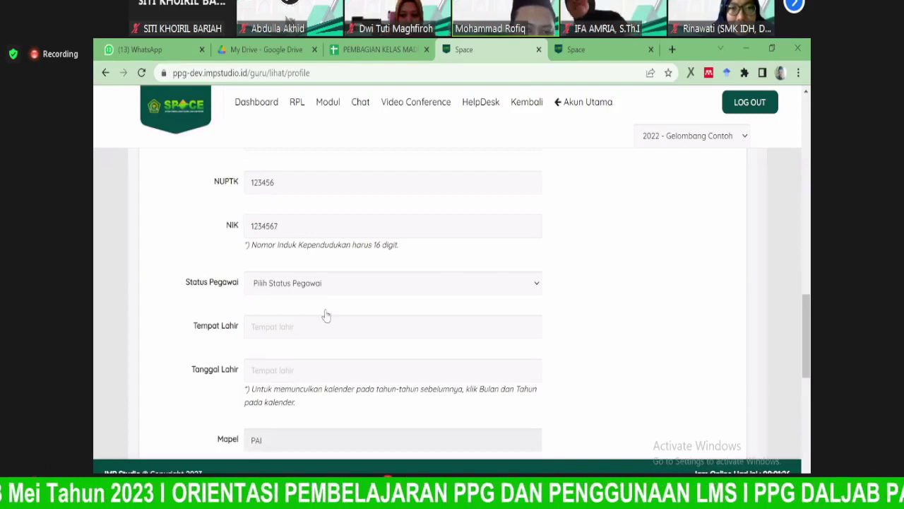
click(326, 315)
scroll(321, 301, down, 1)
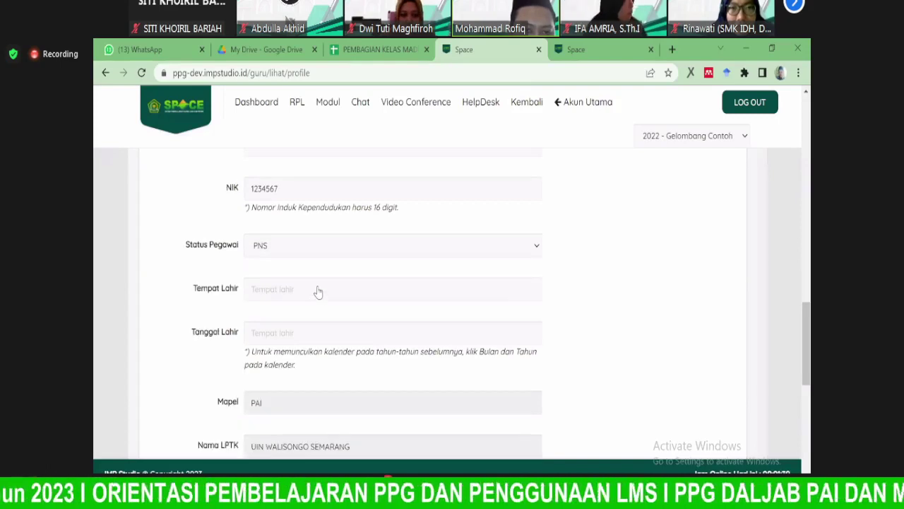
click(318, 290)
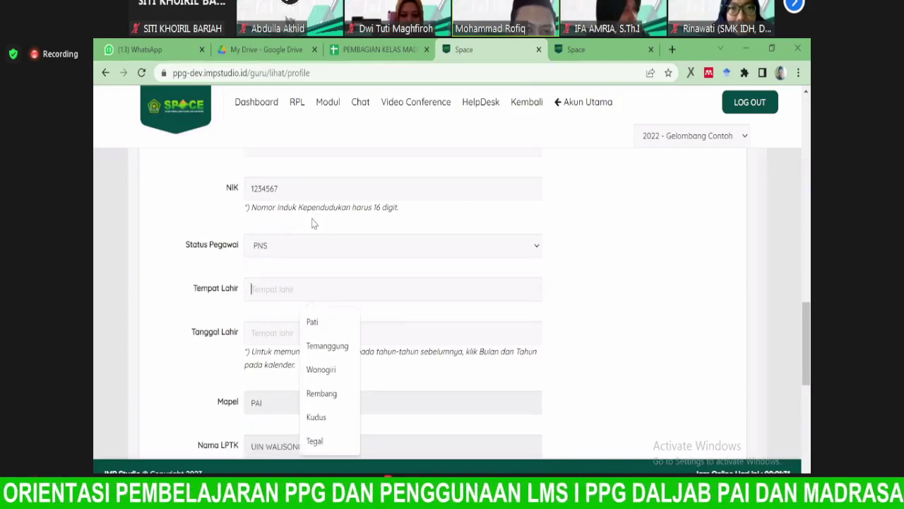
key(Down)
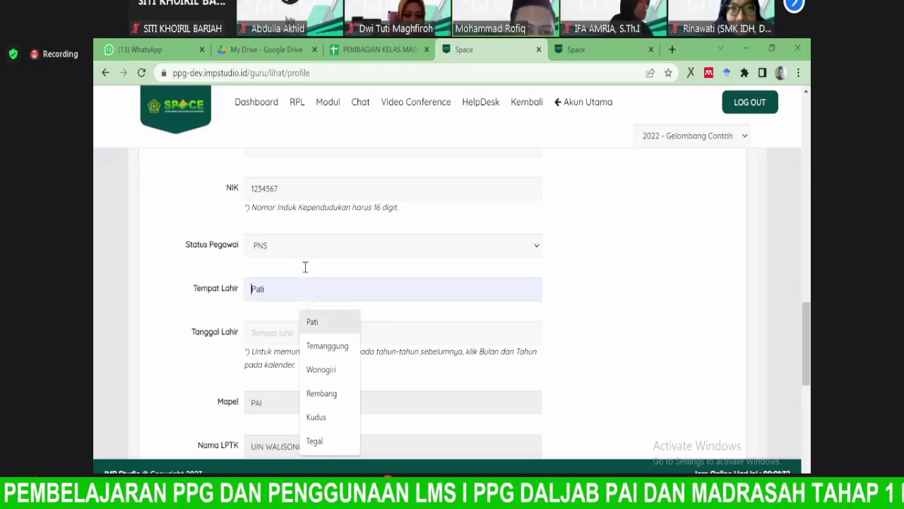
key(Tab)
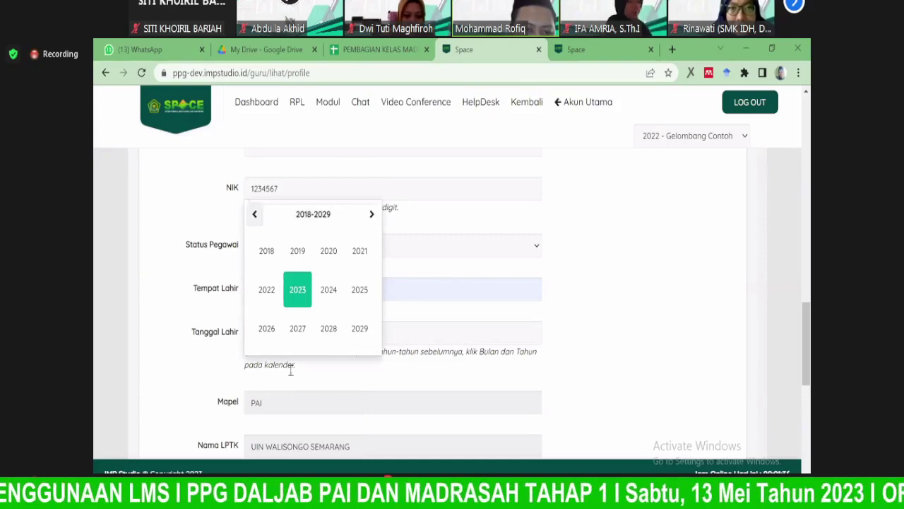
Step: Pick 1991 as the birth year and choose the birth month in Tanggal Lahir
click(254, 214)
click(254, 214)
click(255, 214)
click(329, 328)
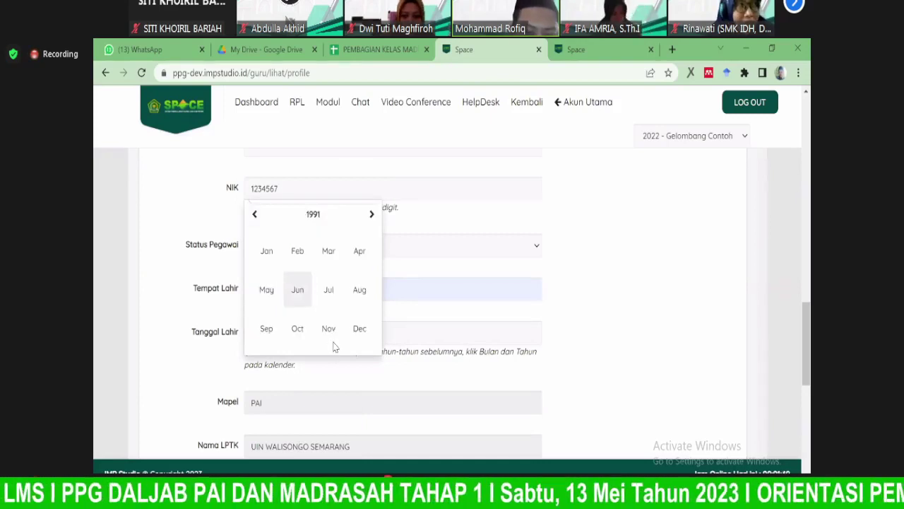
click(335, 347)
scroll(335, 347, down, 4)
Step: Set the home address to province JAWA TENGAH, regency KOTA SEMARANG, district NGALIYAN
text(jawa)
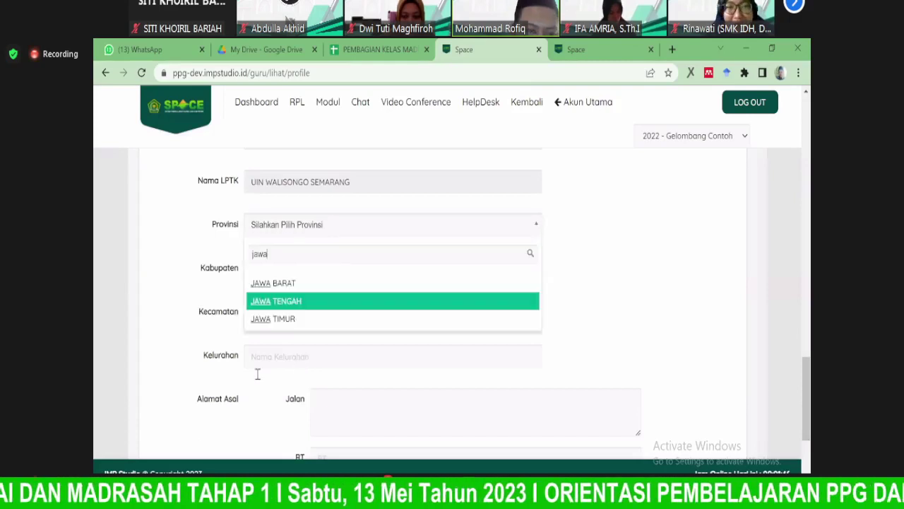
key(Return)
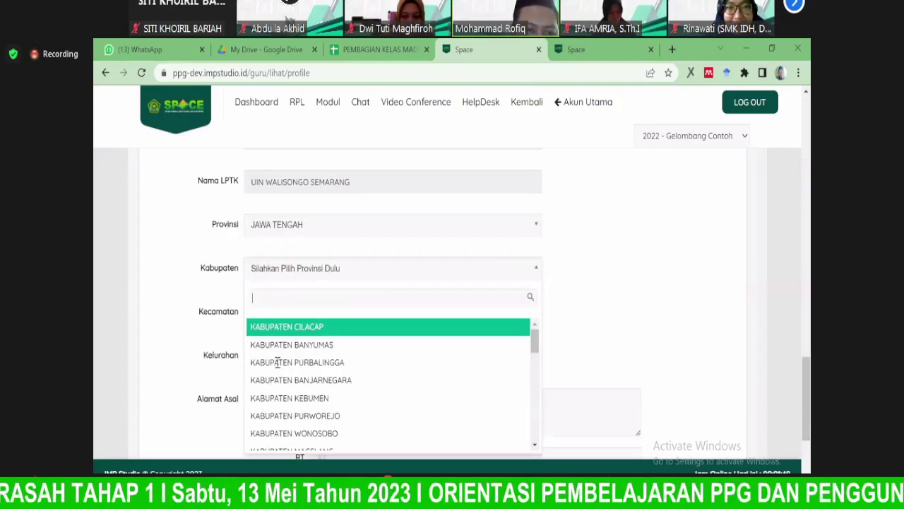
text(sema)
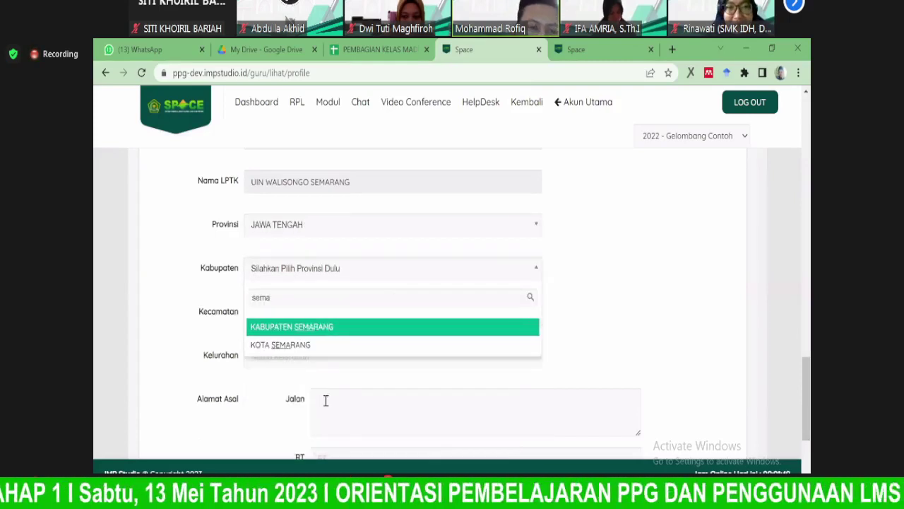
key(Down)
key(Return)
text(ngali)
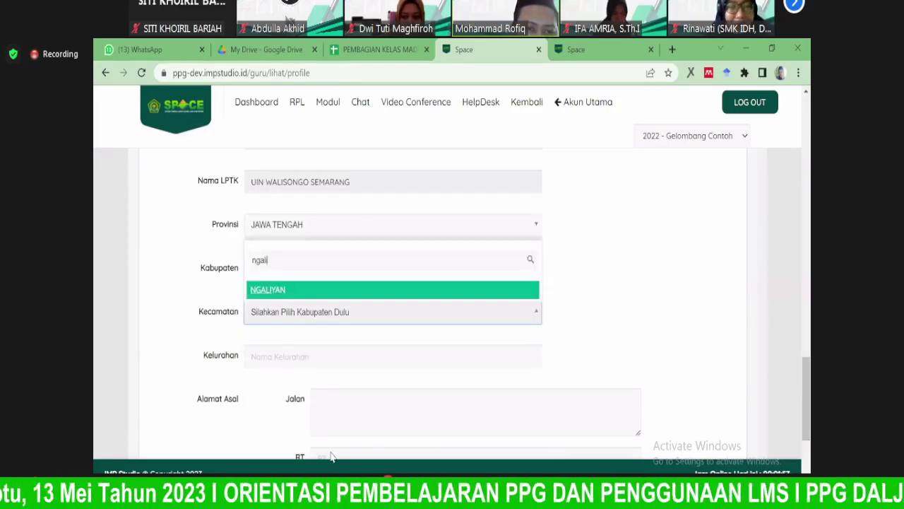
key(Return)
scroll(306, 346, down, 2)
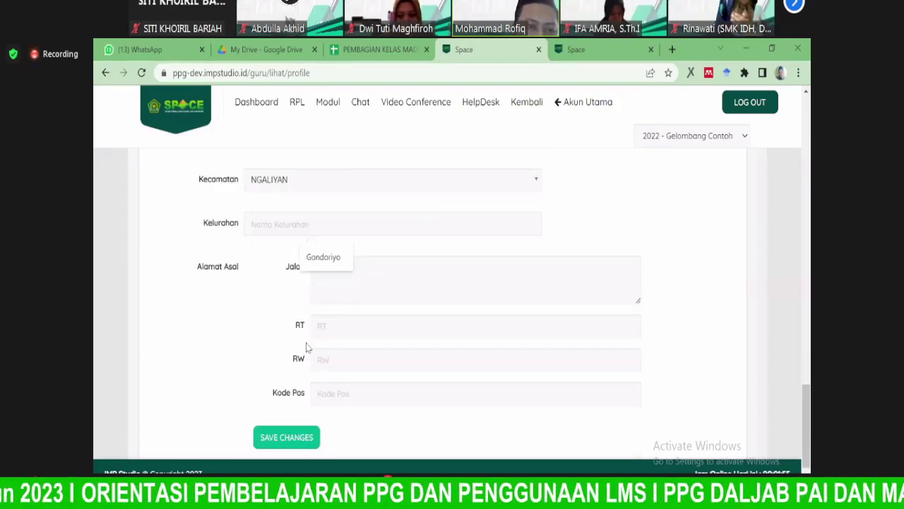
Step: Fill in the kelurahan, street, RT, RW and postal code, then submit the profile
text(gondoriyo)
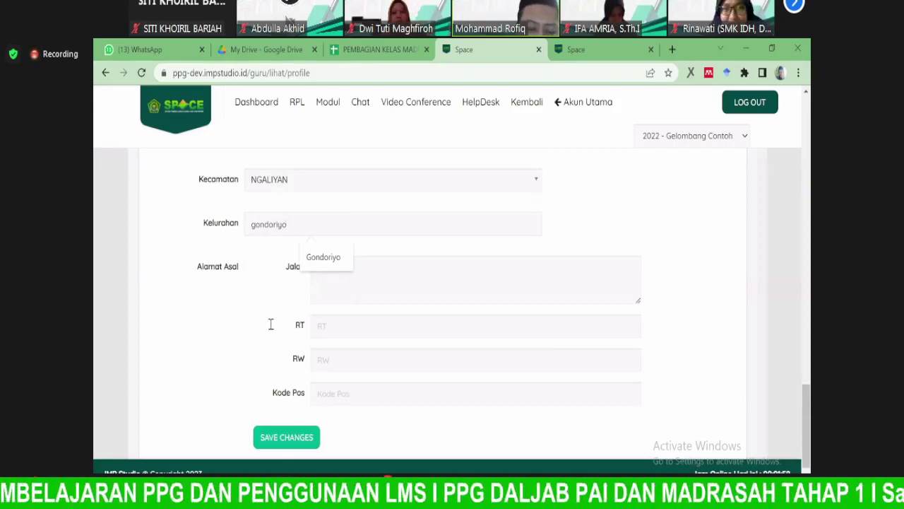
key(Tab)
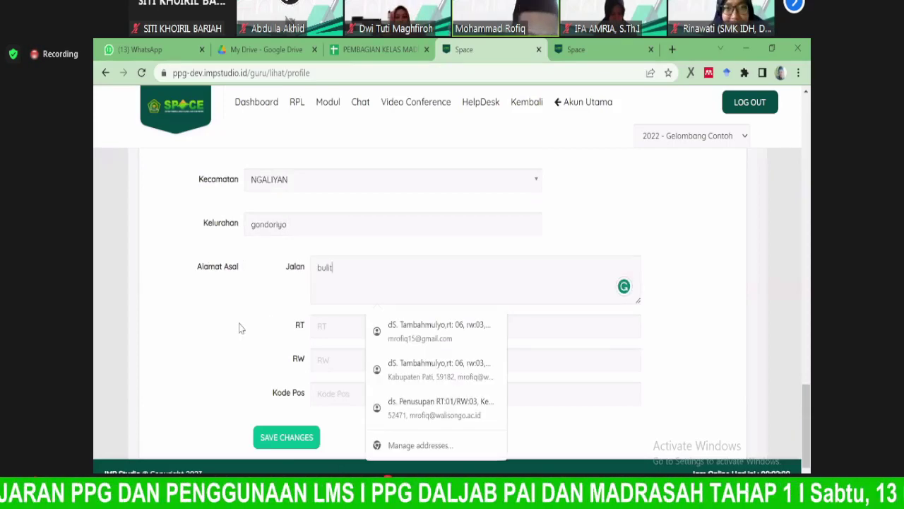
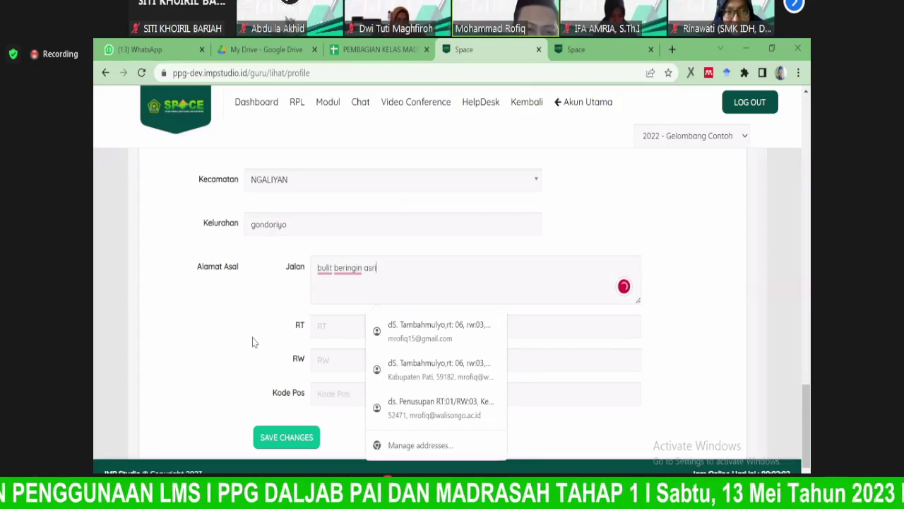
key(Tab)
text(04)
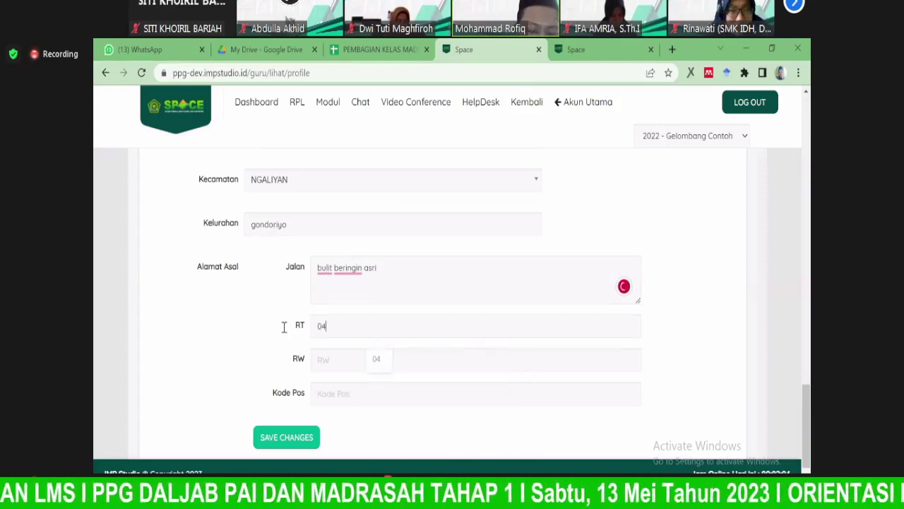
key(Tab)
text(06)
scroll(316, 265, down, 1)
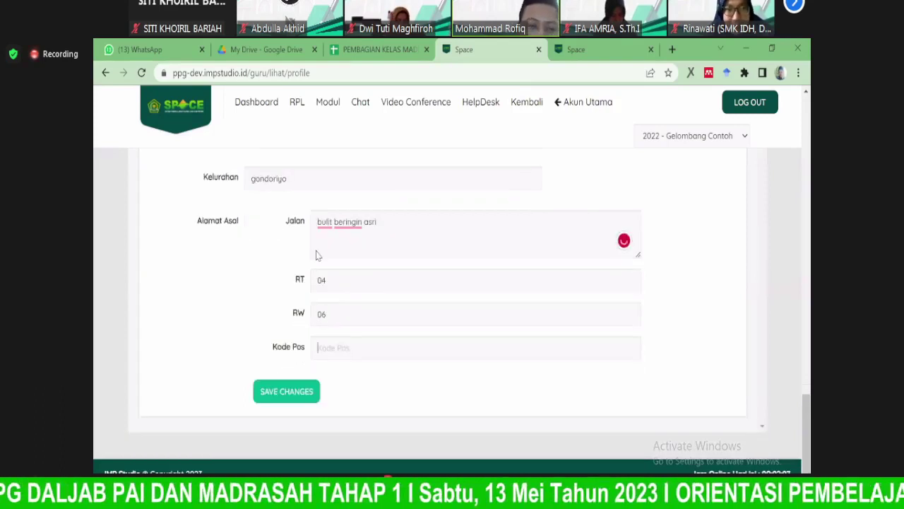
key(Tab)
text(55555)
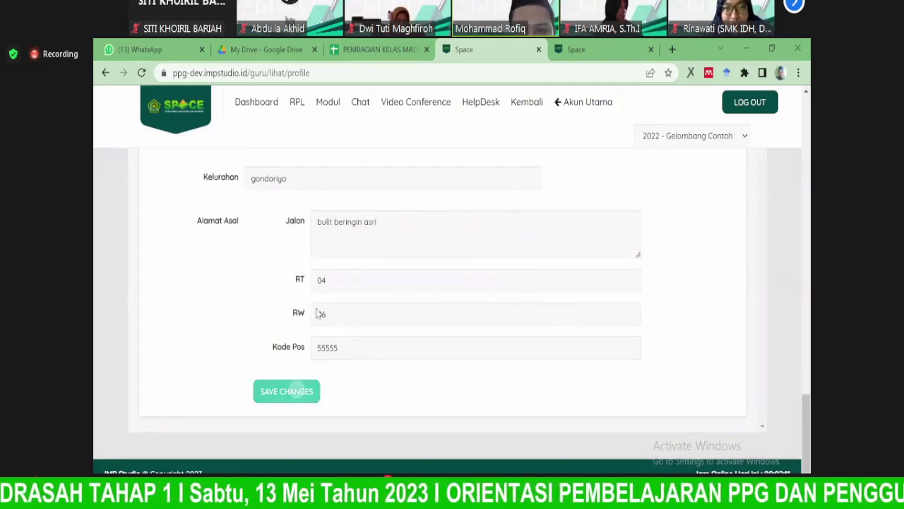
key(Return)
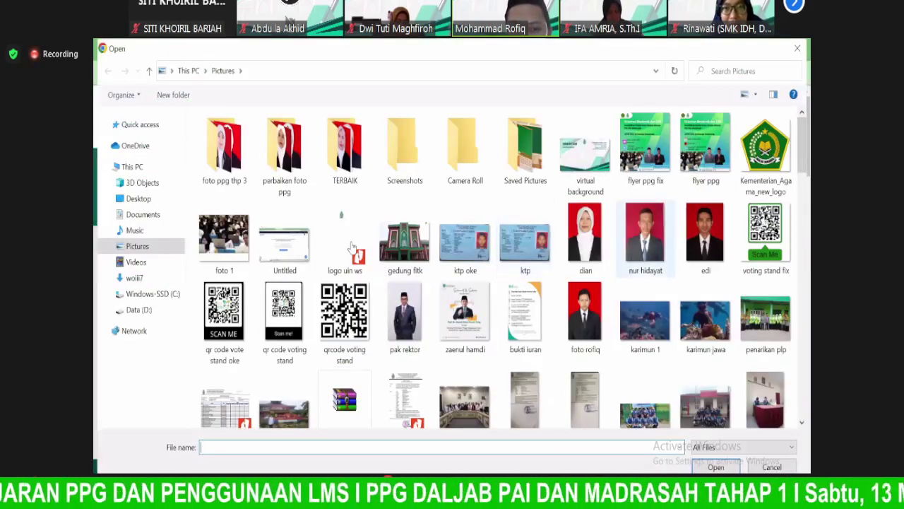
Step: Choose a portrait photo, save the profile, then close the file picker
double_click(645, 233)
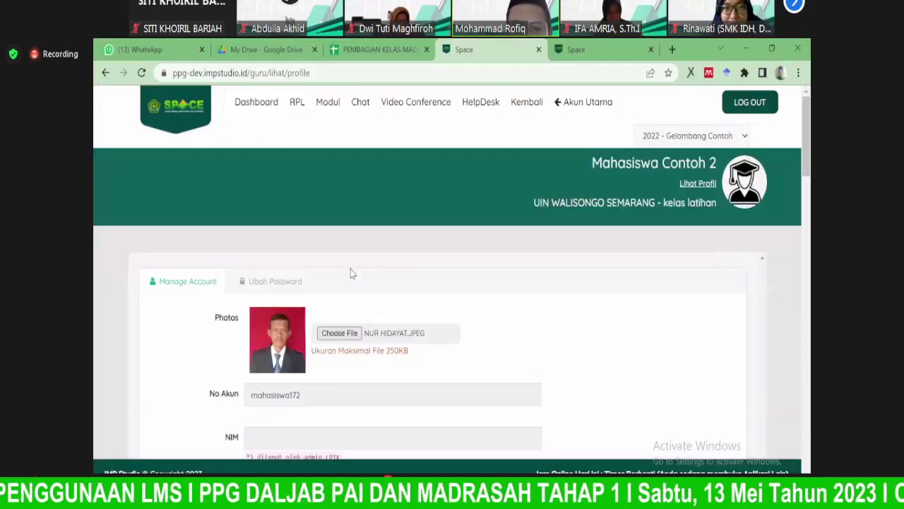
scroll(293, 277, down, 15)
key(Return)
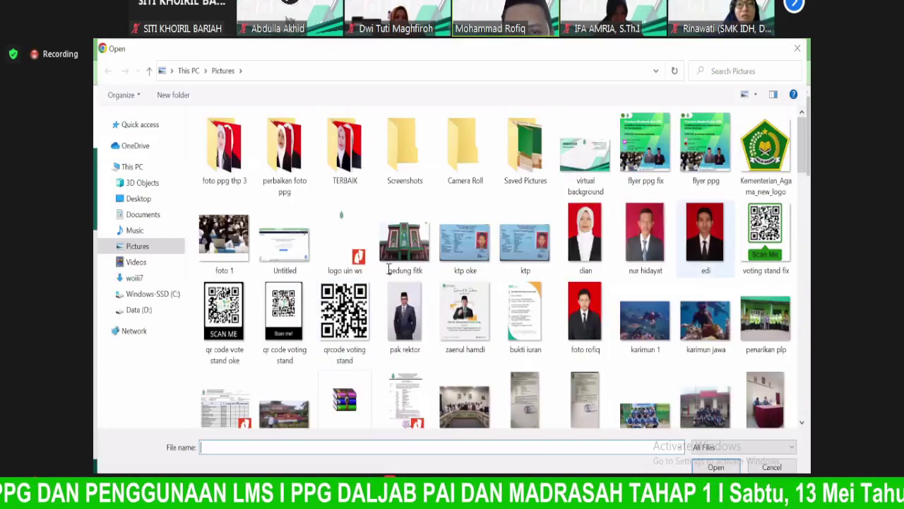
scroll(387, 269, down, 10)
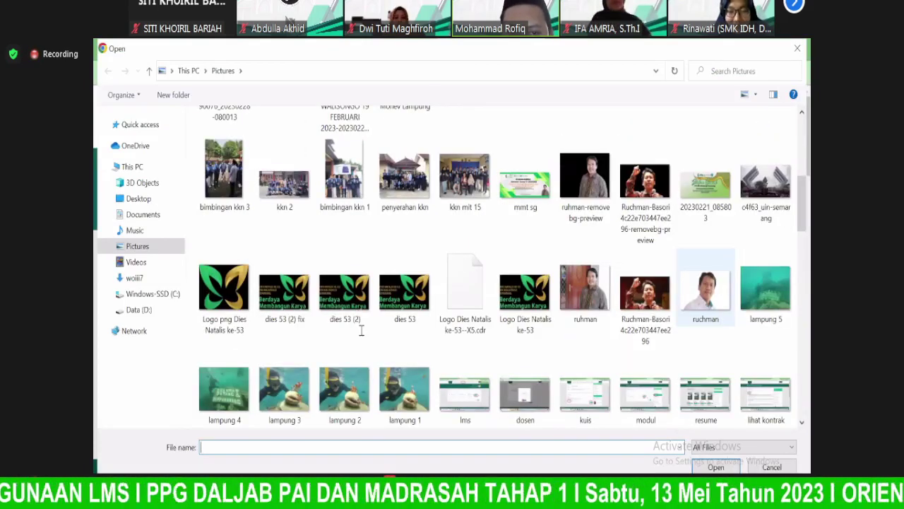
scroll(357, 346, down, 3)
scroll(351, 358, down, 5)
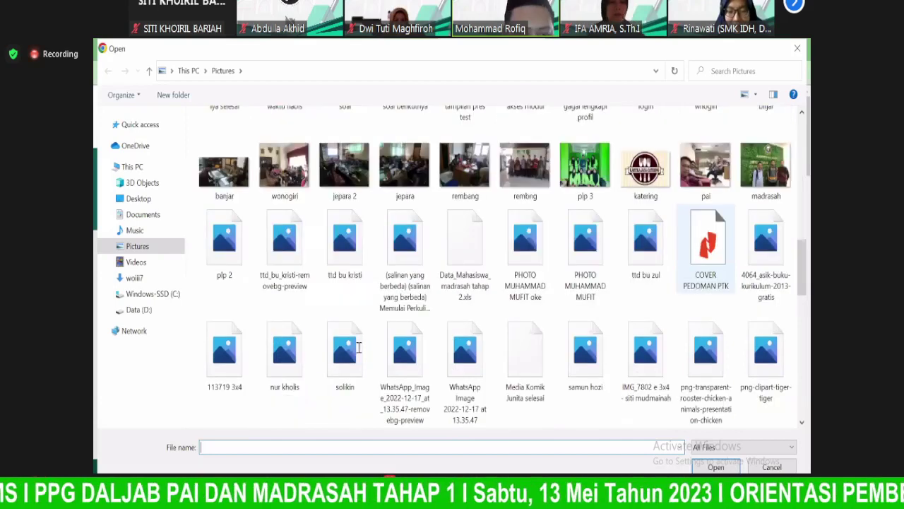
scroll(358, 347, down, 5)
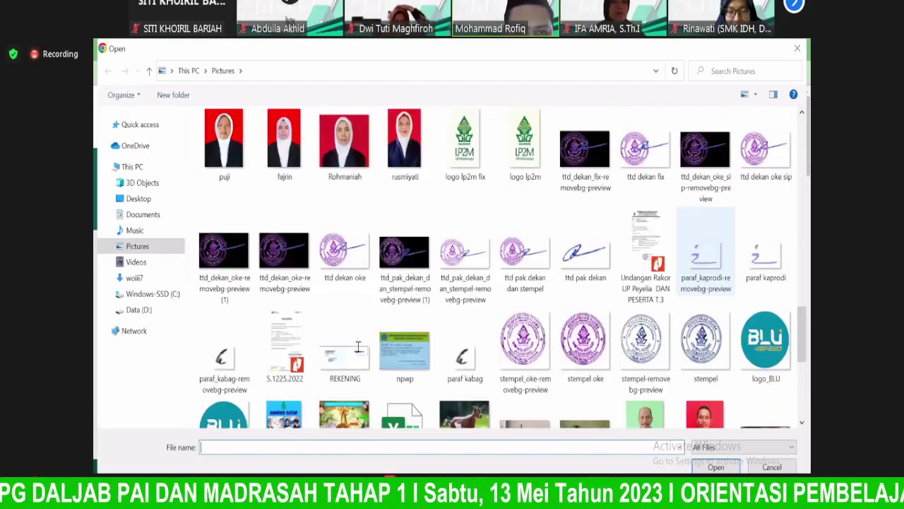
double_click(297, 393)
click(301, 393)
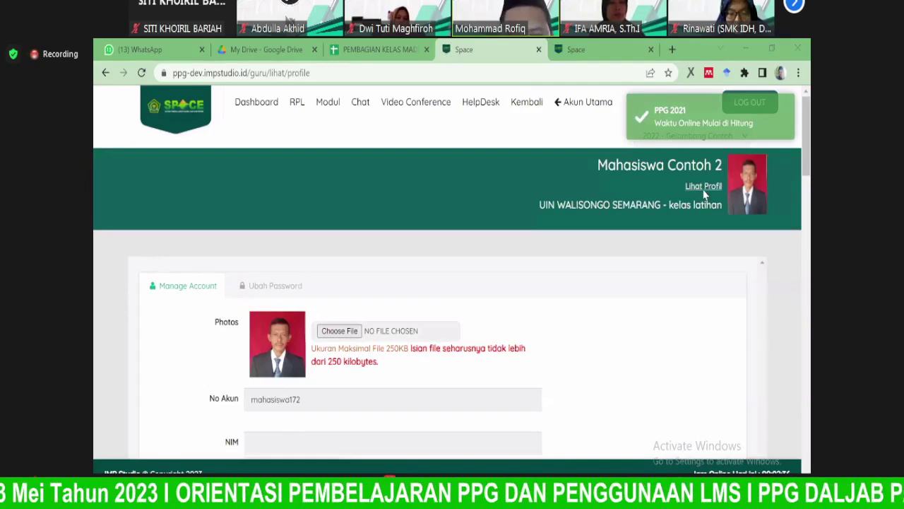
Step: Choose the replacement photo from the Pictures folder as the new profile photo
click(339, 330)
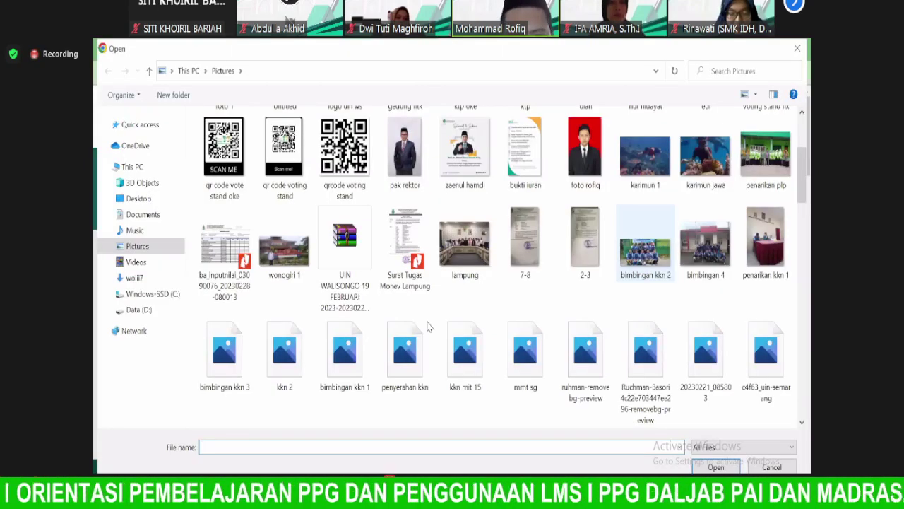
scroll(427, 327, down, 10)
click(344, 262)
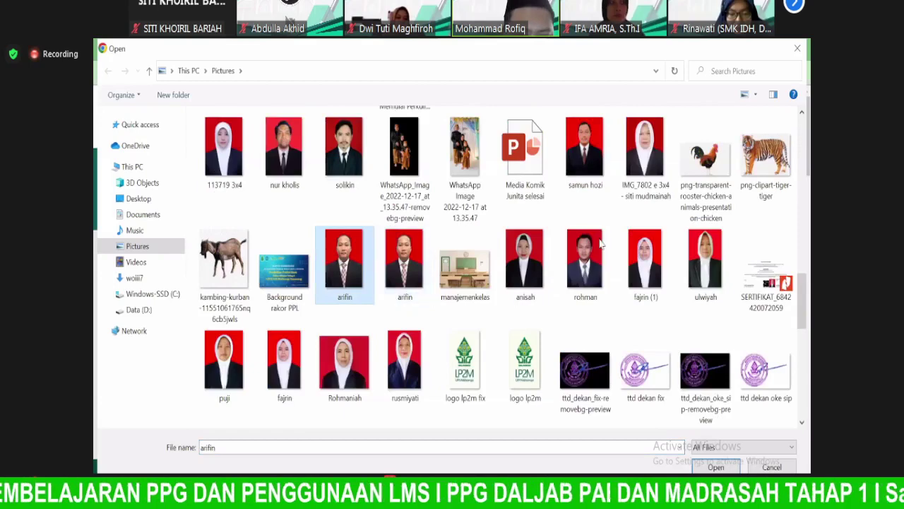
key(Return)
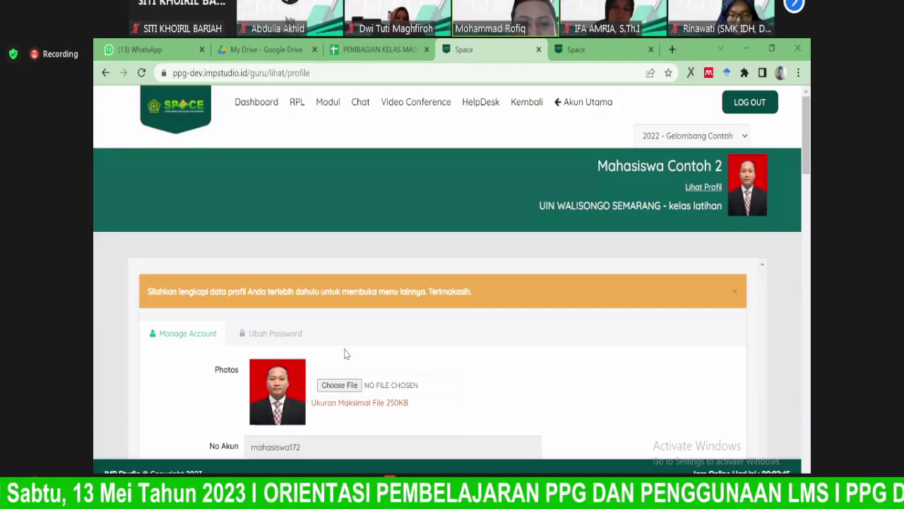
Step: Scroll down the profile form and set Jenjang to SD/MI
scroll(456, 243, down, 3)
scroll(460, 247, down, 5)
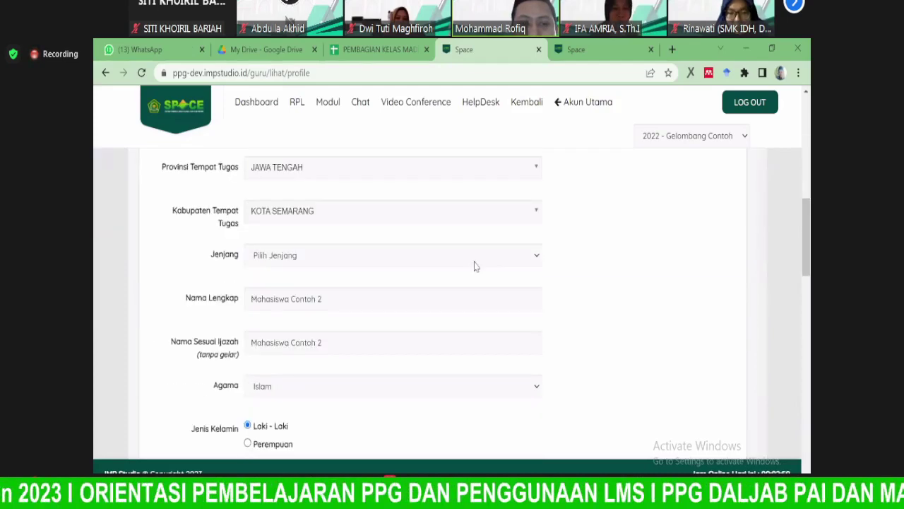
click(475, 265)
key(Down)
key(Down)
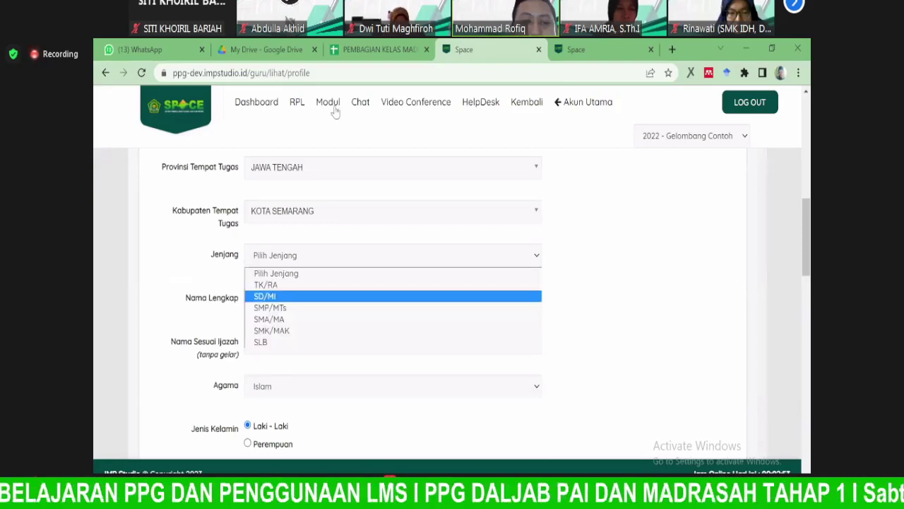
key(Return)
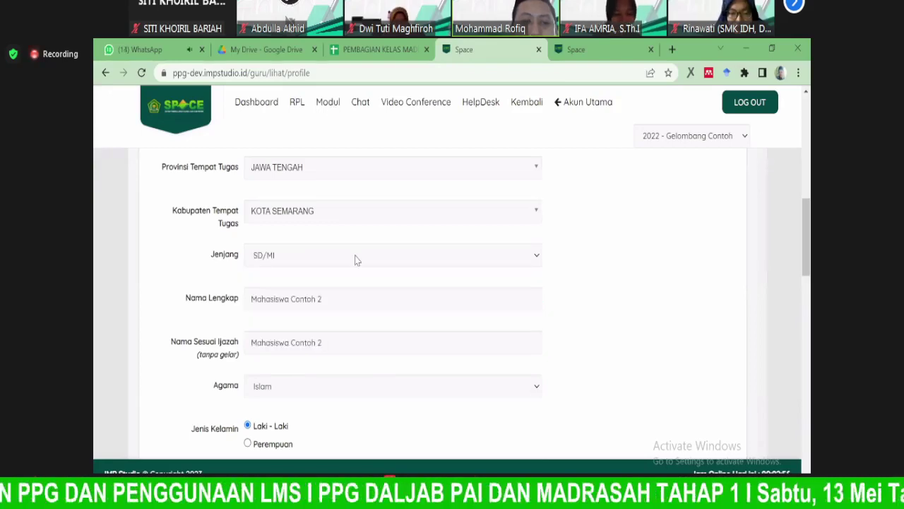
Step: Paste the employee's NIP number into the NIP field
scroll(350, 283, down, 4)
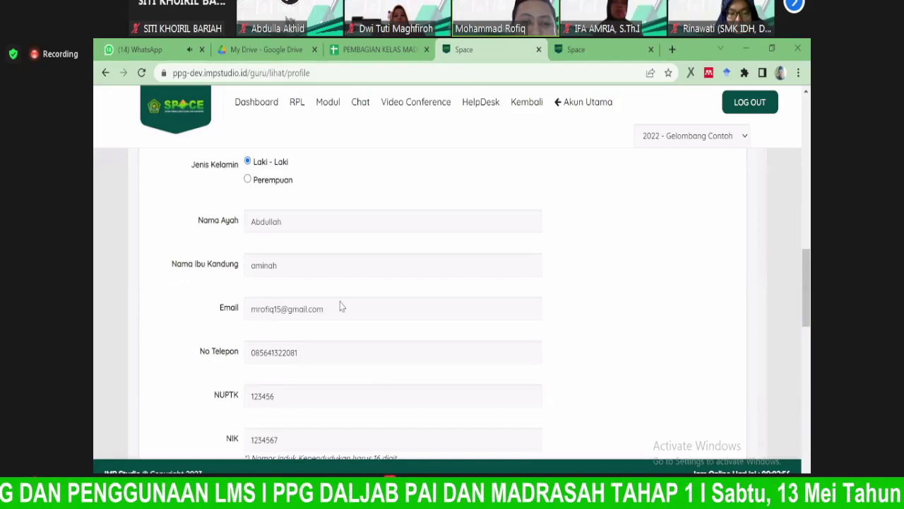
scroll(732, 223, down, 5)
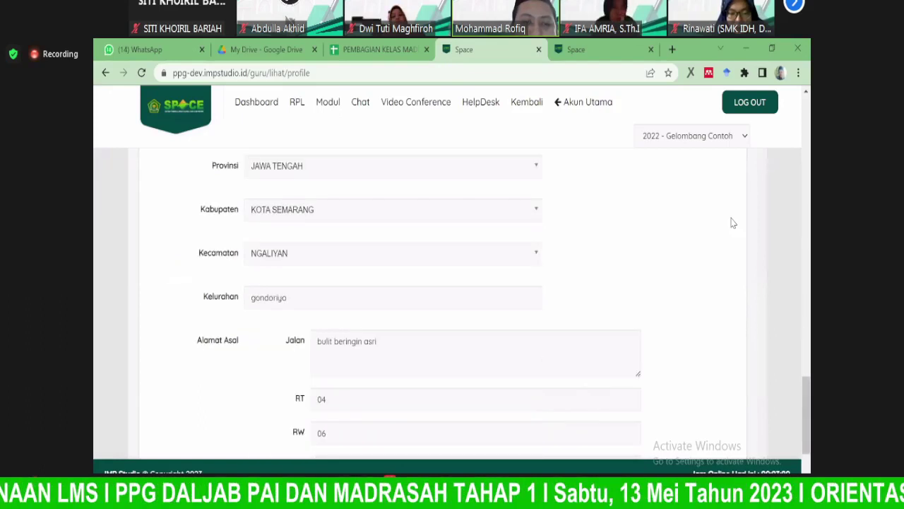
scroll(706, 255, up, 5)
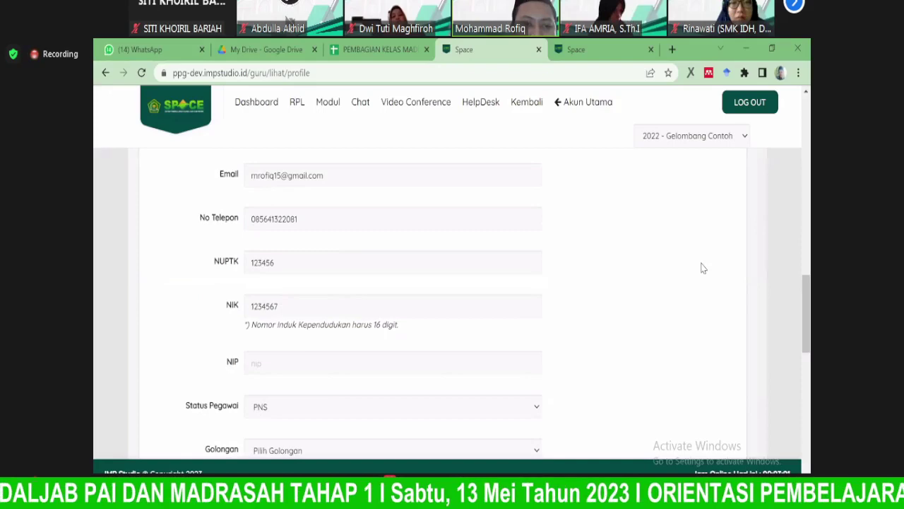
click(300, 362)
key(ctrl+v)
Step: Open the Golongan choices to check the rank, then scroll down the form
scroll(300, 381, down, 1)
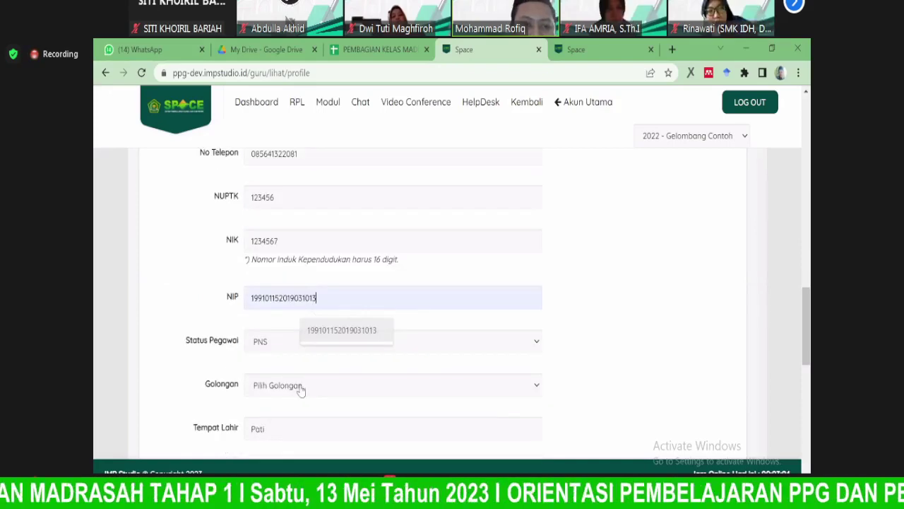
scroll(300, 391, down, 3)
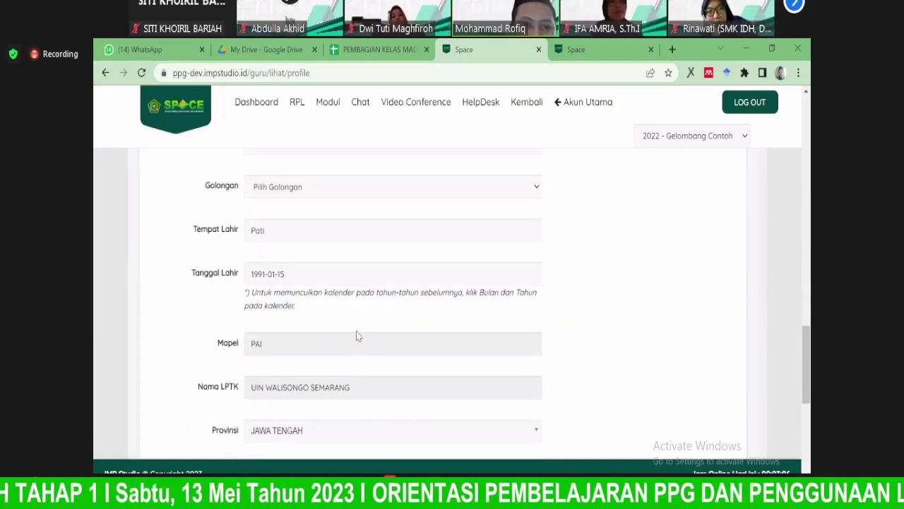
scroll(356, 331, up, 1)
click(388, 253)
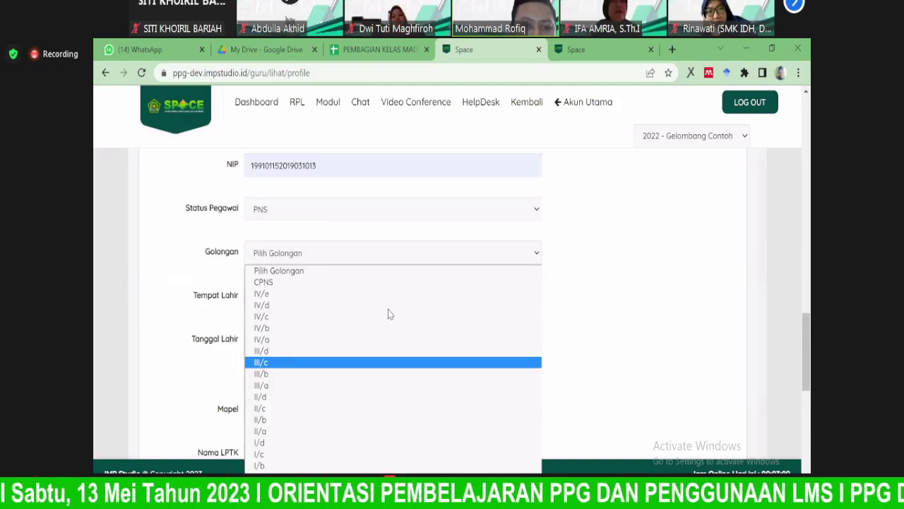
scroll(650, 256, down, 5)
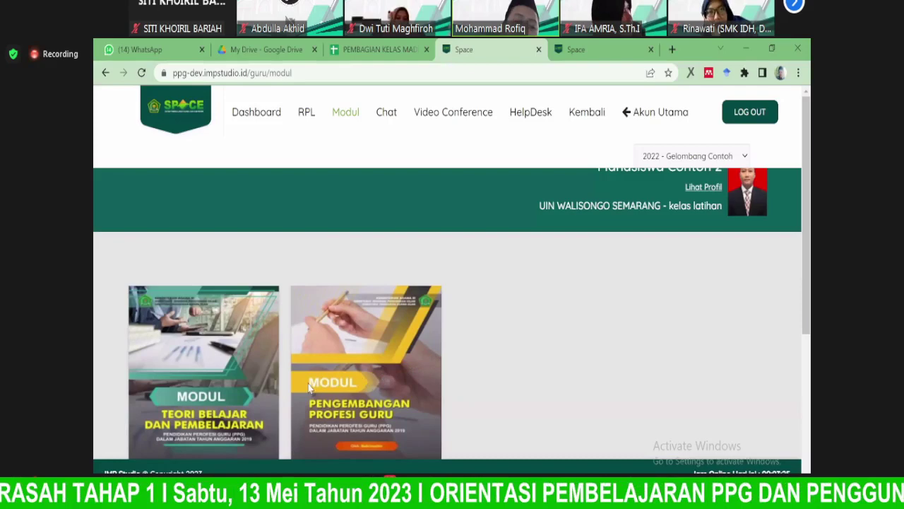
Step: Scroll down to the module cards and reload the module list page with F5
scroll(309, 387, down, 1)
scroll(325, 117, down, 2)
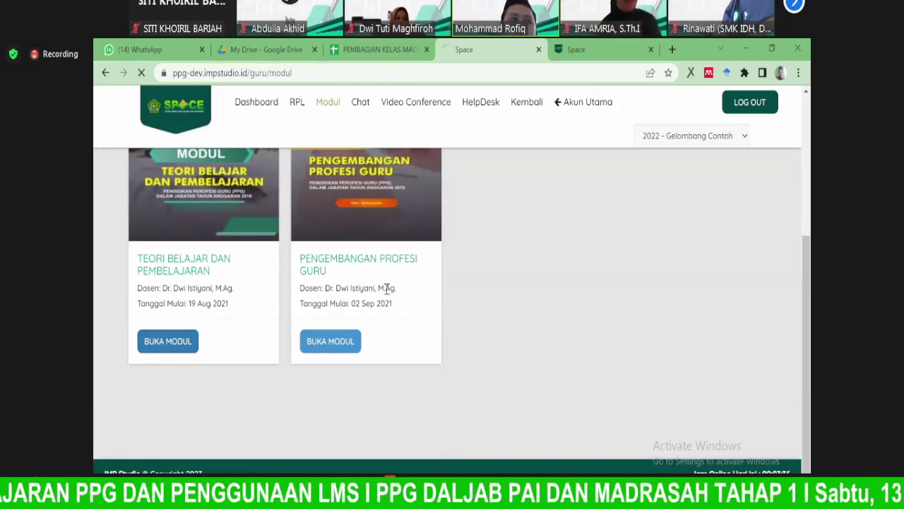
key(F5)
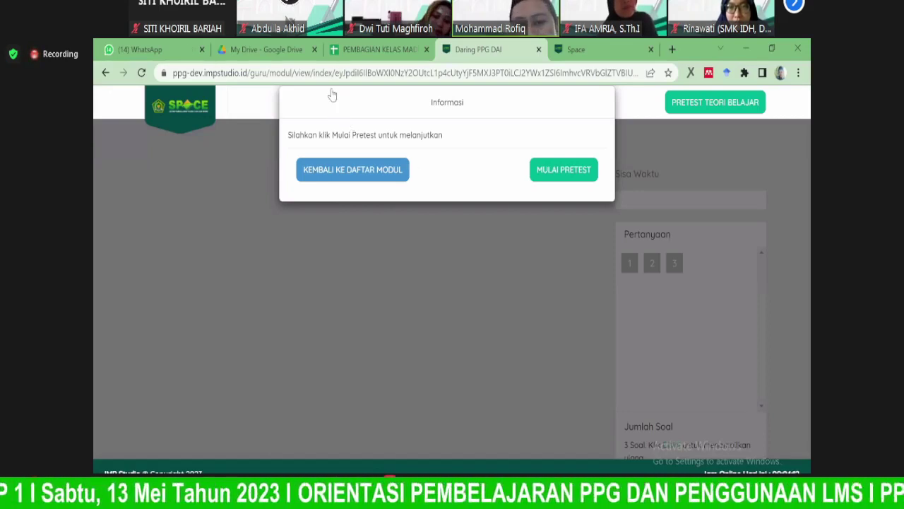
Step: Start the Teori Belajar pretest and scroll through the first question
click(325, 203)
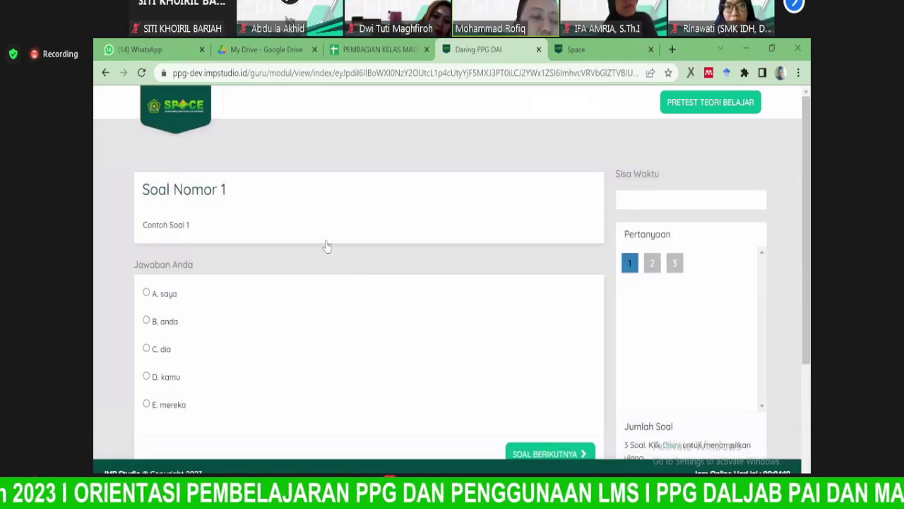
scroll(435, 242, down, 1)
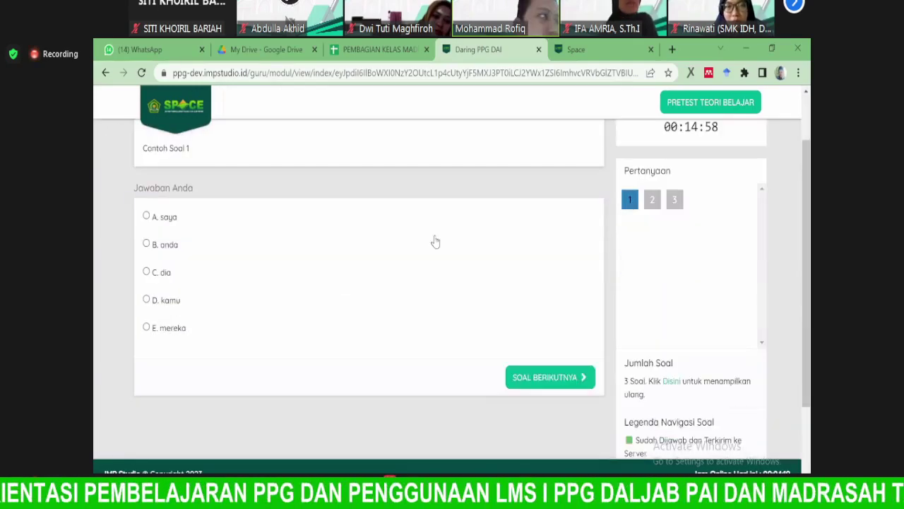
scroll(436, 242, down, 1)
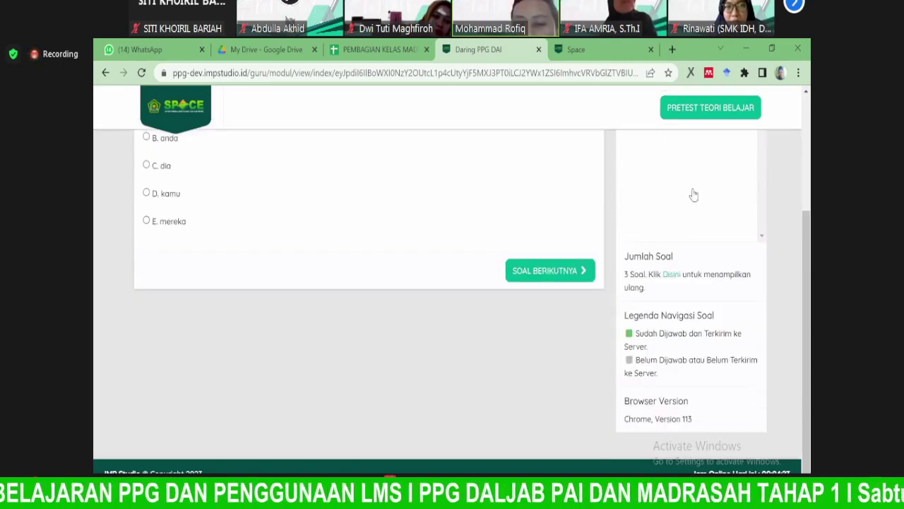
scroll(716, 202, up, 3)
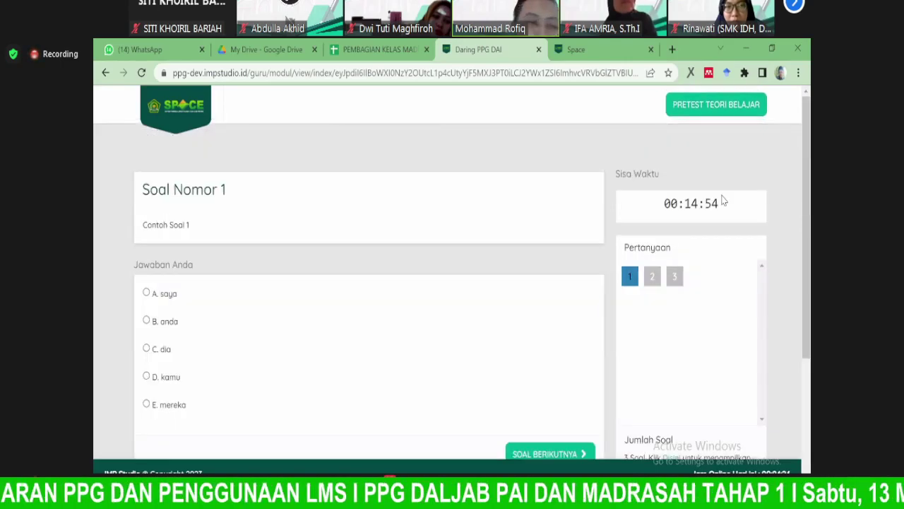
scroll(377, 130, down, 1)
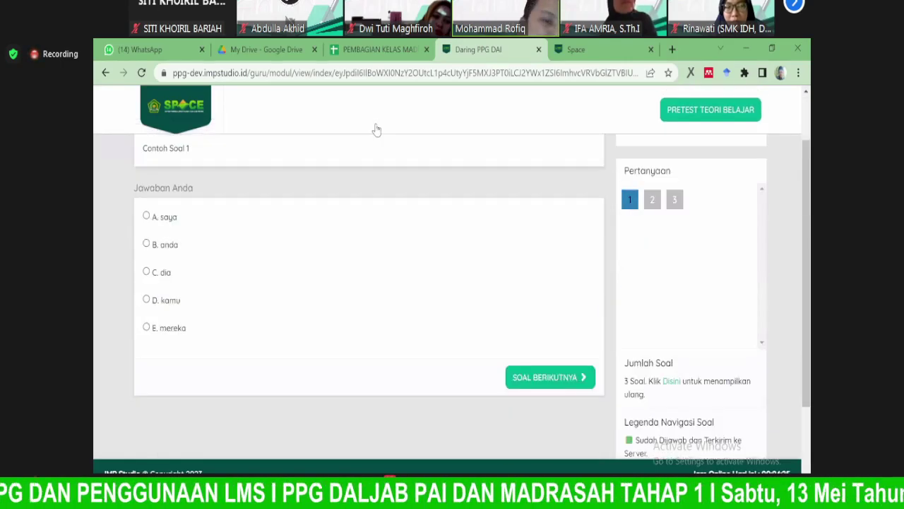
scroll(360, 123, up, 1)
Step: Answer Contoh Soal 1 with D. kamu and save it to move on
triple_click(336, 227)
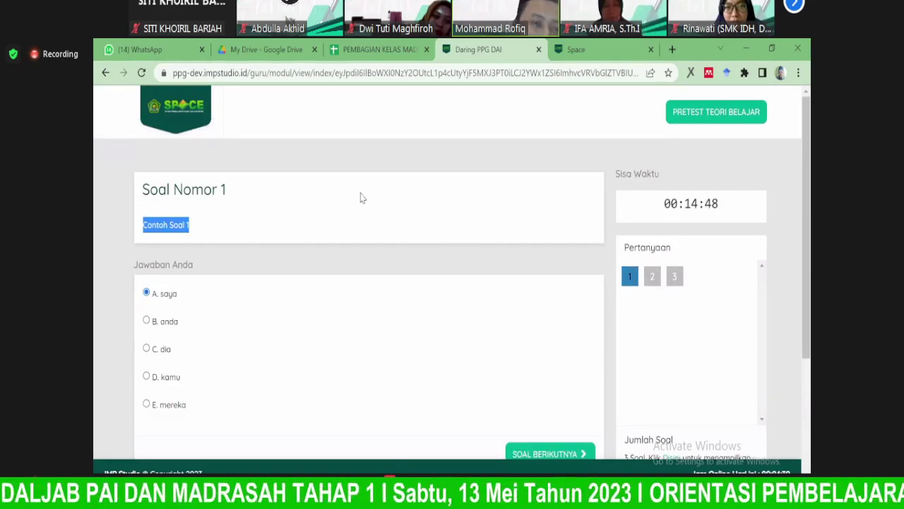
scroll(516, 272, down, 1)
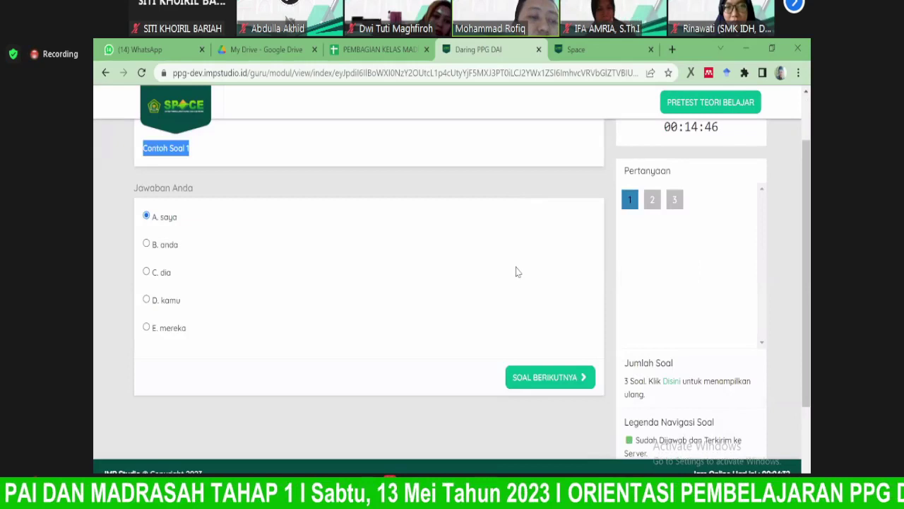
key(Down)
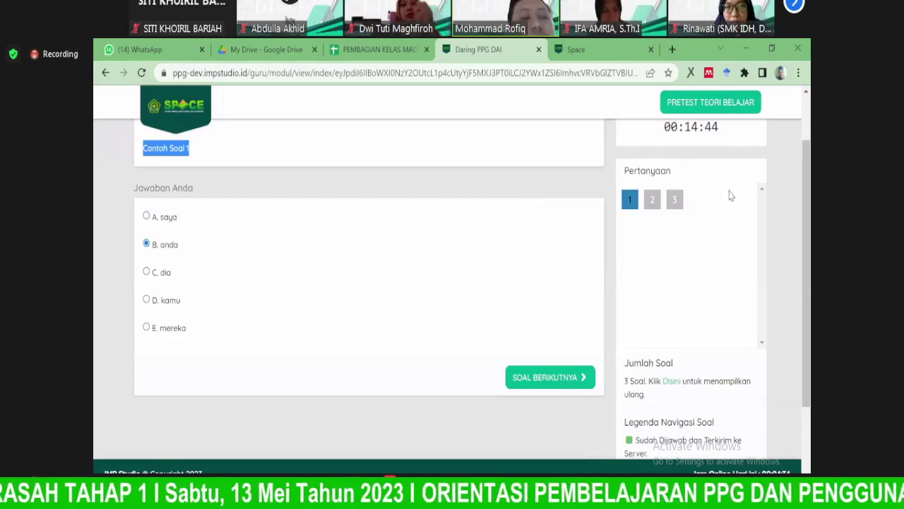
key(Down)
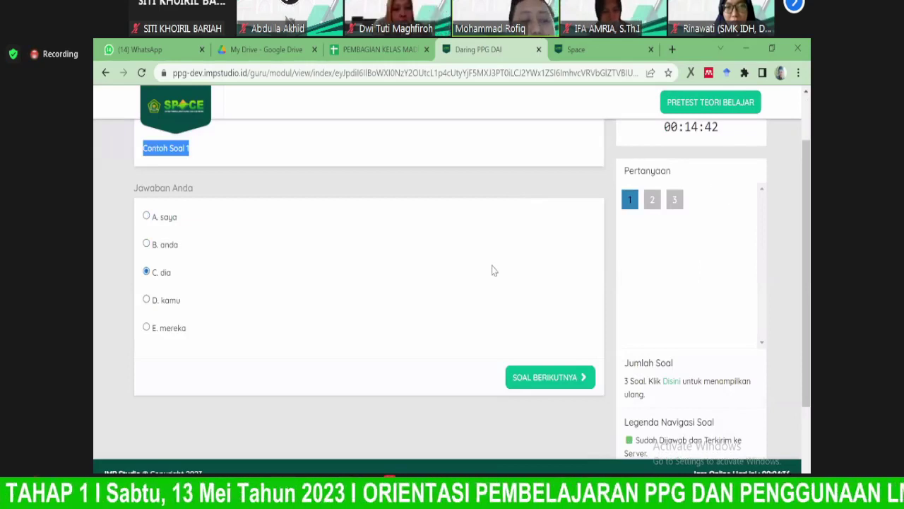
key(Down)
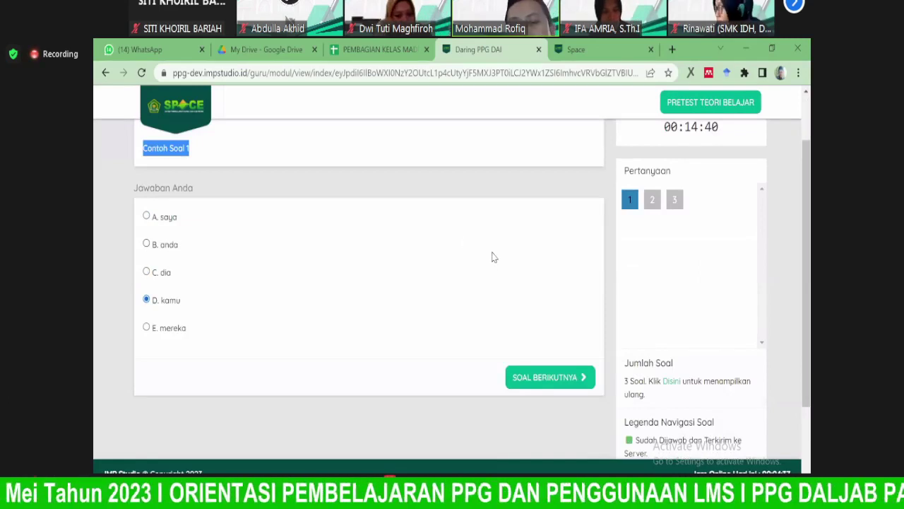
key(Return)
scroll(320, 280, up, 1)
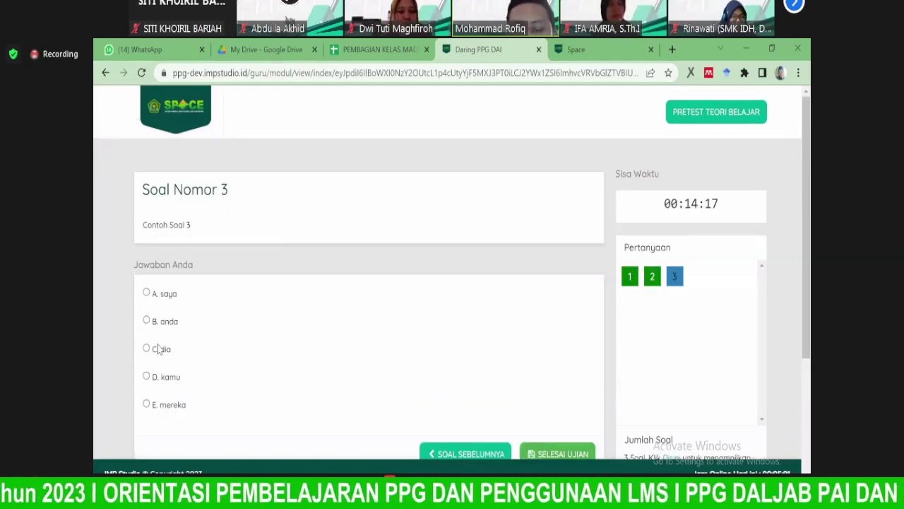
Step: Answer question 3 with C. dia and scroll through its options to verify
click(182, 343)
scroll(478, 159, down, 1)
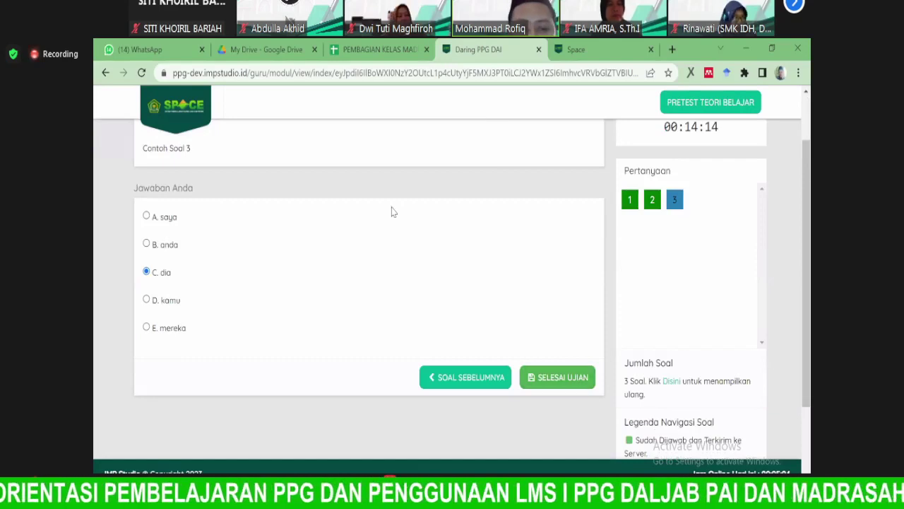
scroll(464, 168, up, 1)
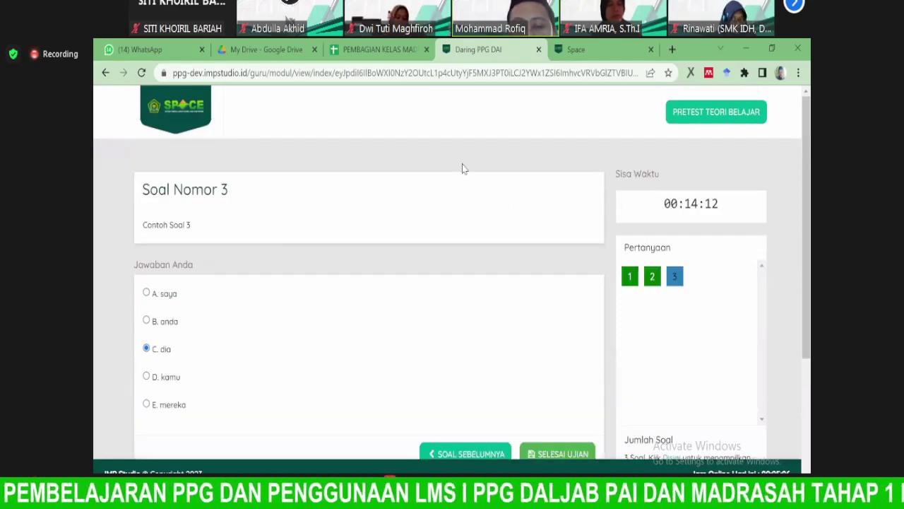
scroll(466, 169, down, 2)
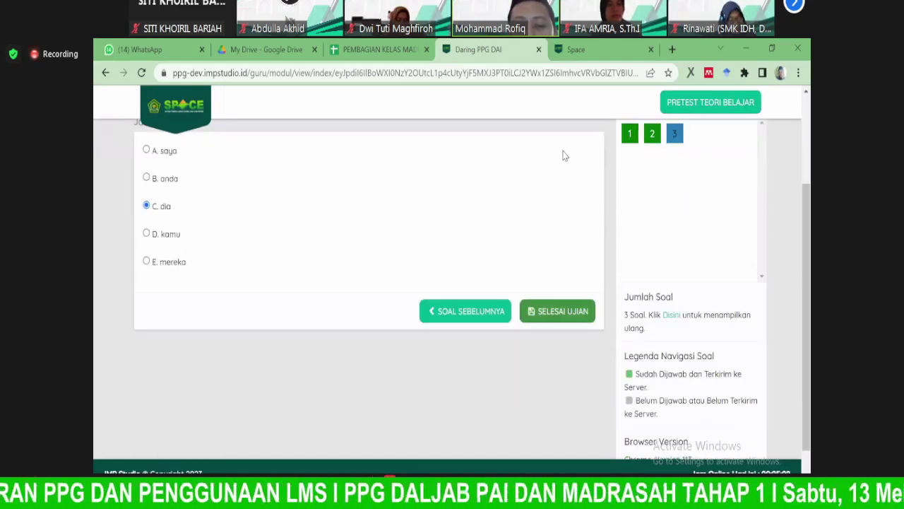
scroll(562, 172, up, 1)
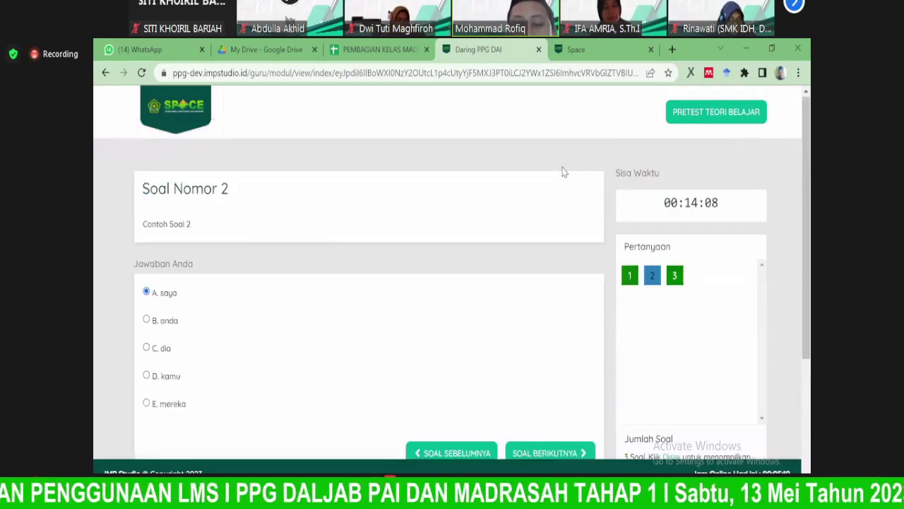
scroll(563, 172, down, 1)
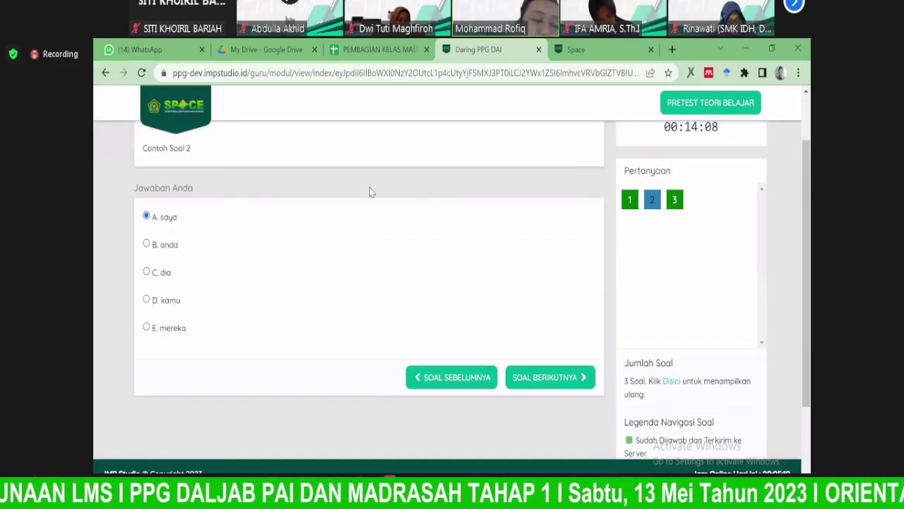
scroll(311, 233, down, 1)
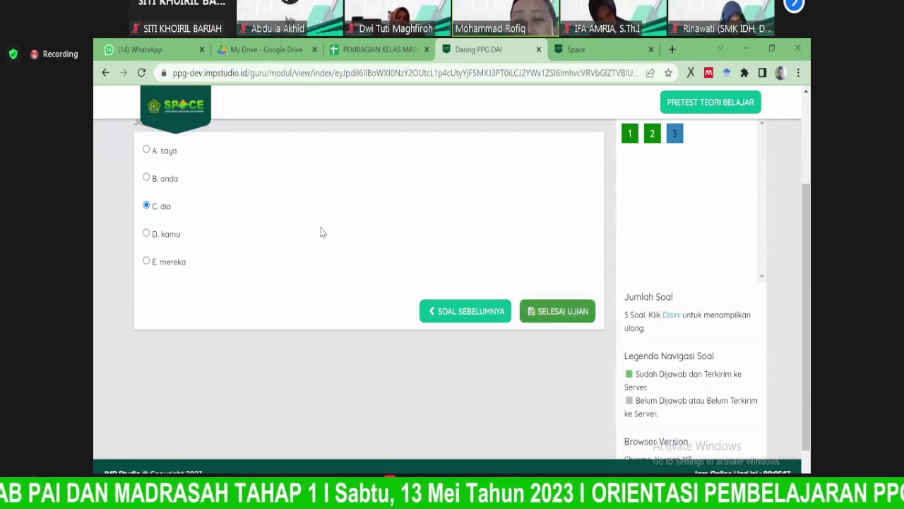
scroll(332, 237, up, 2)
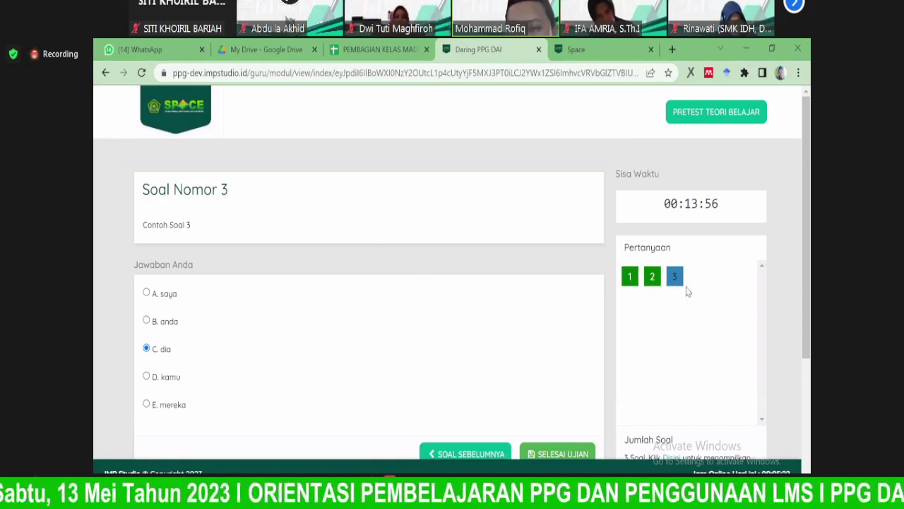
scroll(478, 323, down, 1)
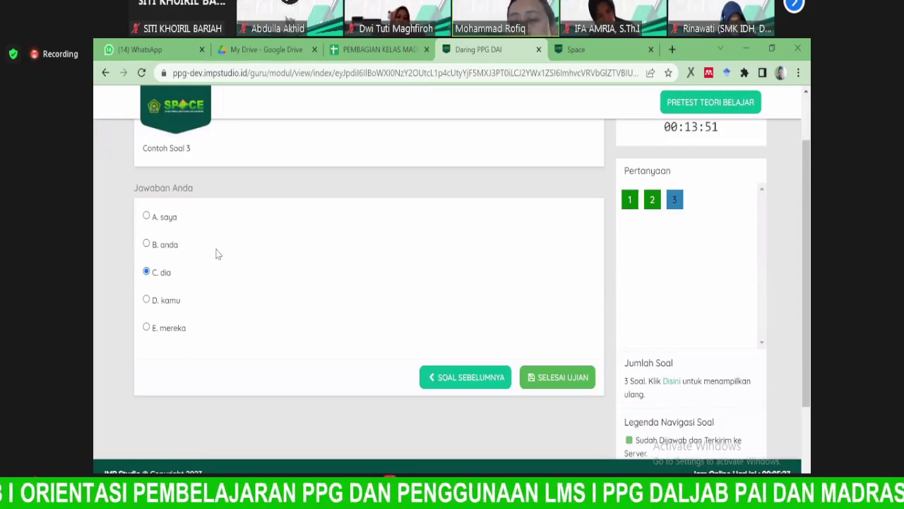
scroll(153, 219, up, 1)
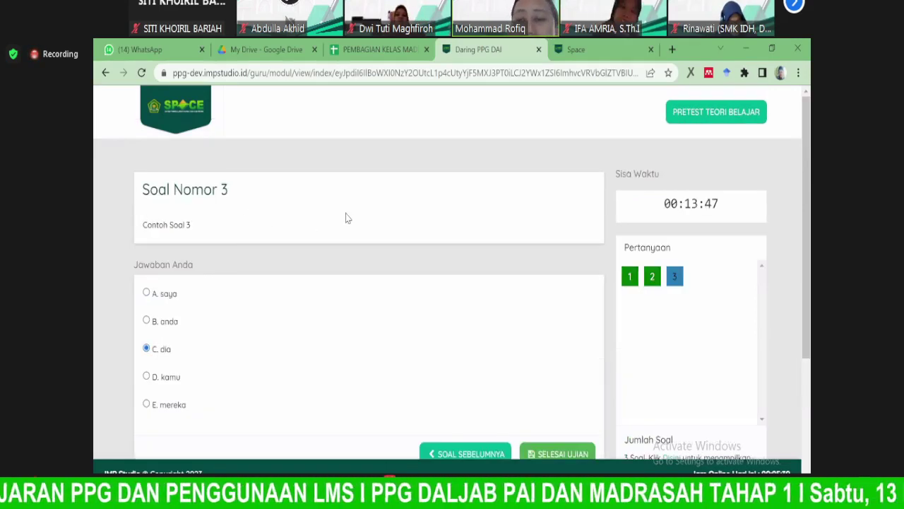
scroll(183, 277, down, 2)
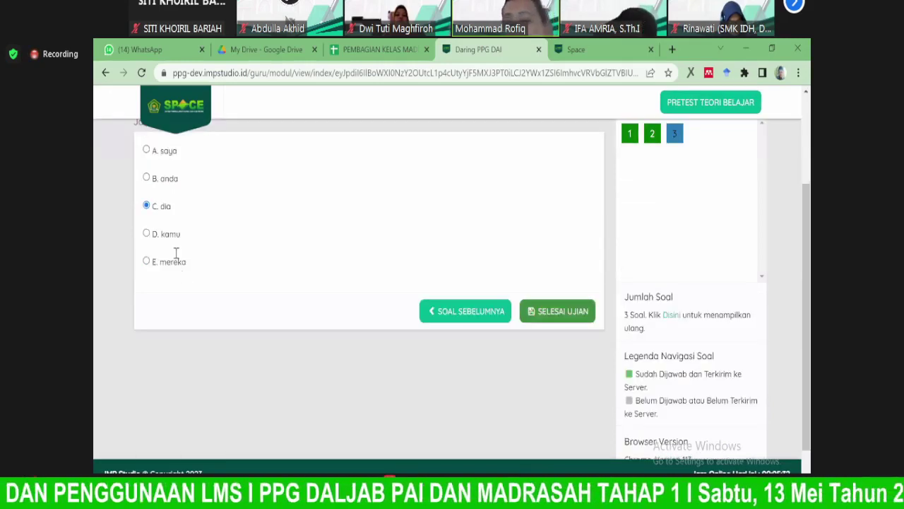
scroll(176, 255, up, 2)
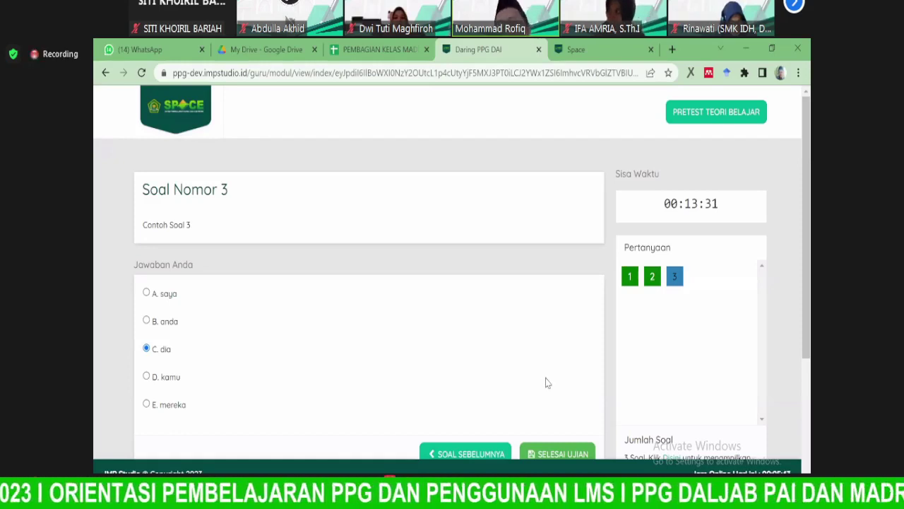
Step: Highlight the remaining time on the pretest countdown timer
triple_click(691, 203)
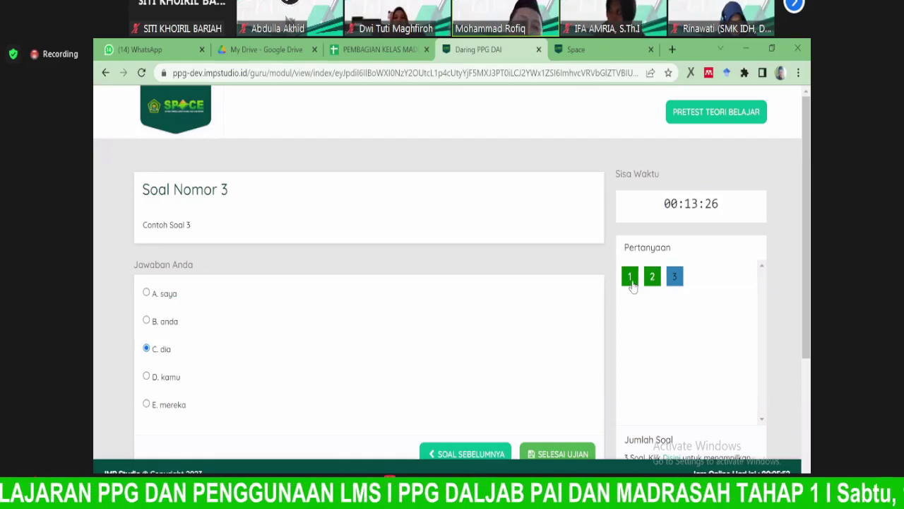
scroll(633, 285, down, 2)
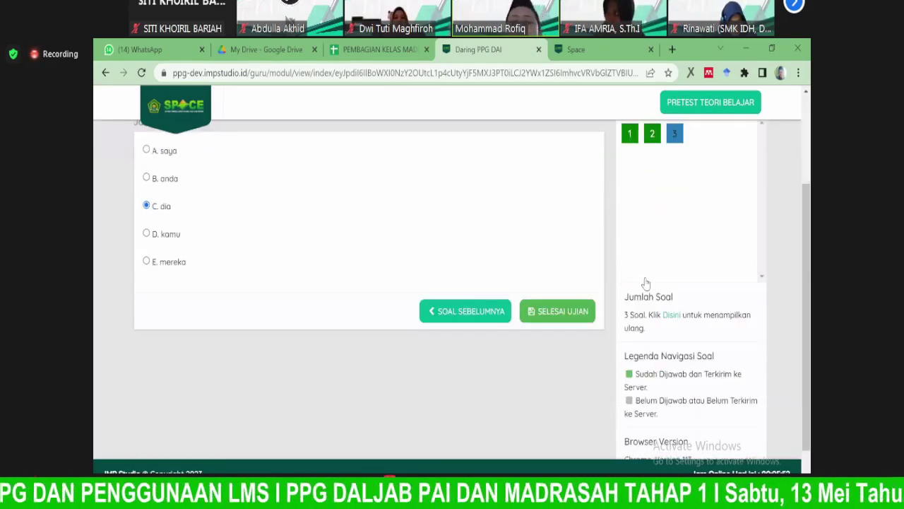
scroll(649, 286, up, 1)
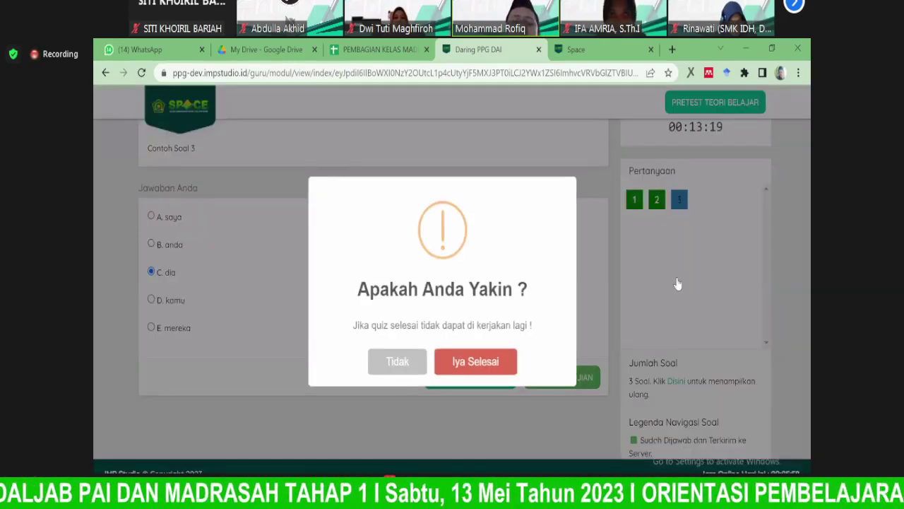
Step: Confirm finishing the pretest and scroll through the Teori Belajar dan Pembelajaran module page
key(Return)
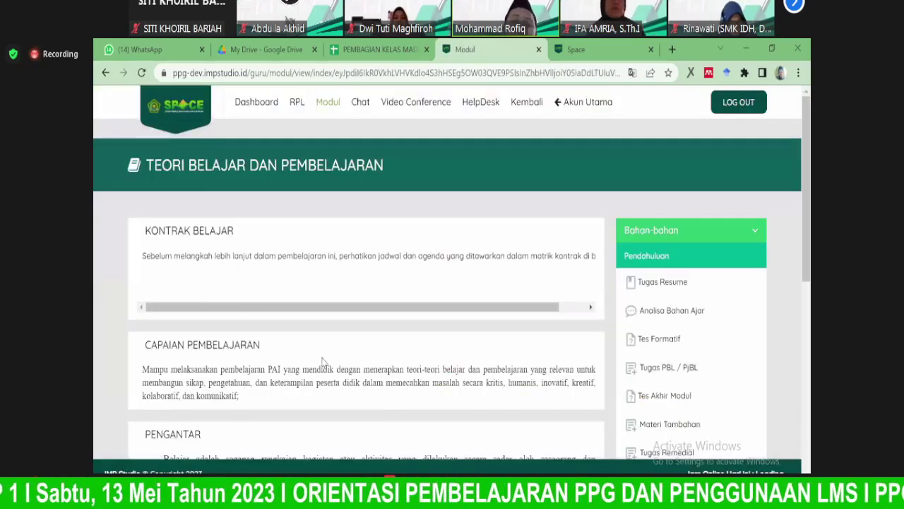
scroll(534, 279, down, 6)
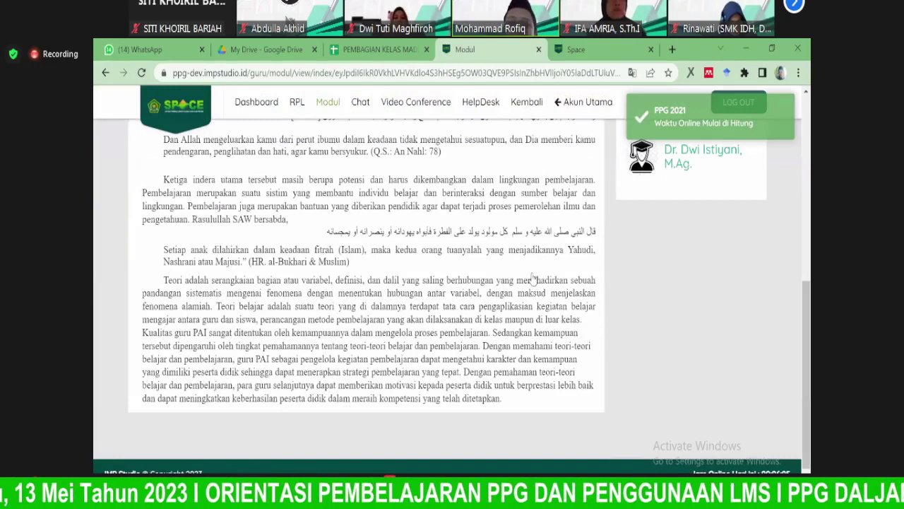
scroll(533, 279, up, 6)
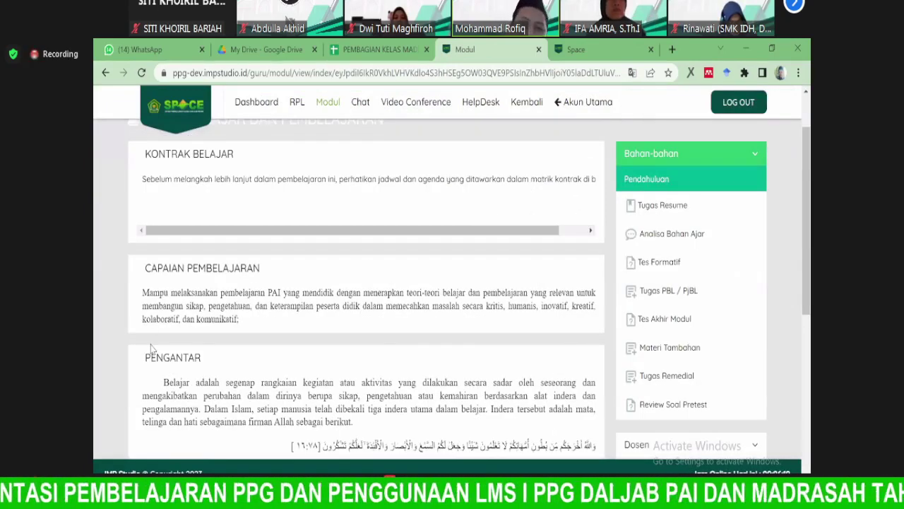
scroll(313, 339, down, 2)
scroll(313, 339, down, 4)
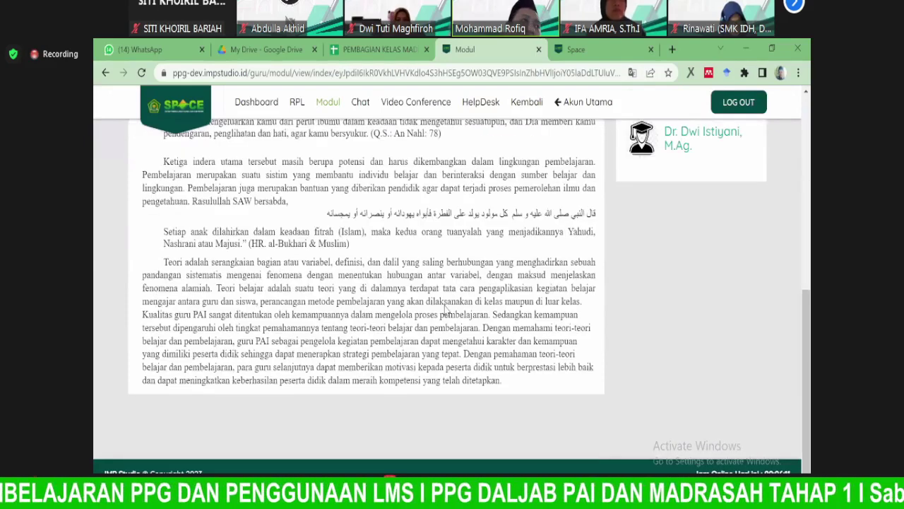
scroll(539, 371, up, 10)
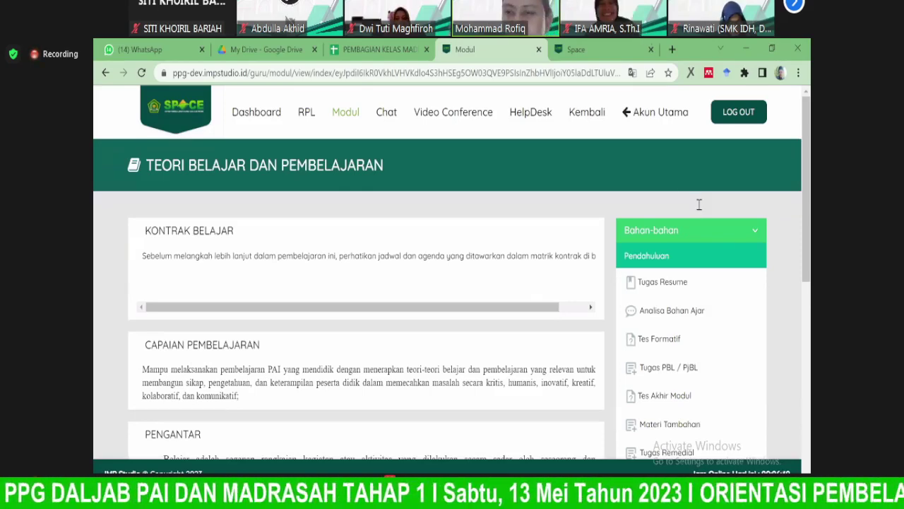
scroll(606, 321, down, 2)
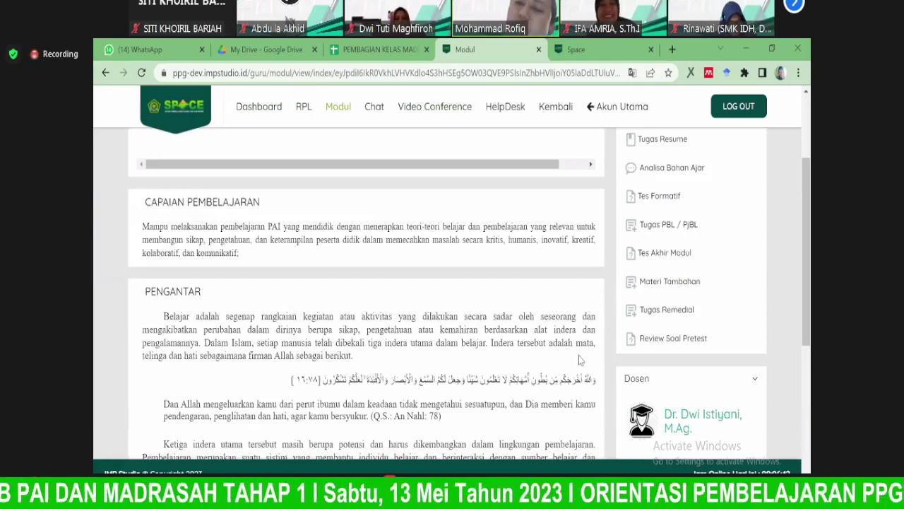
scroll(570, 381, up, 1)
scroll(571, 382, up, 2)
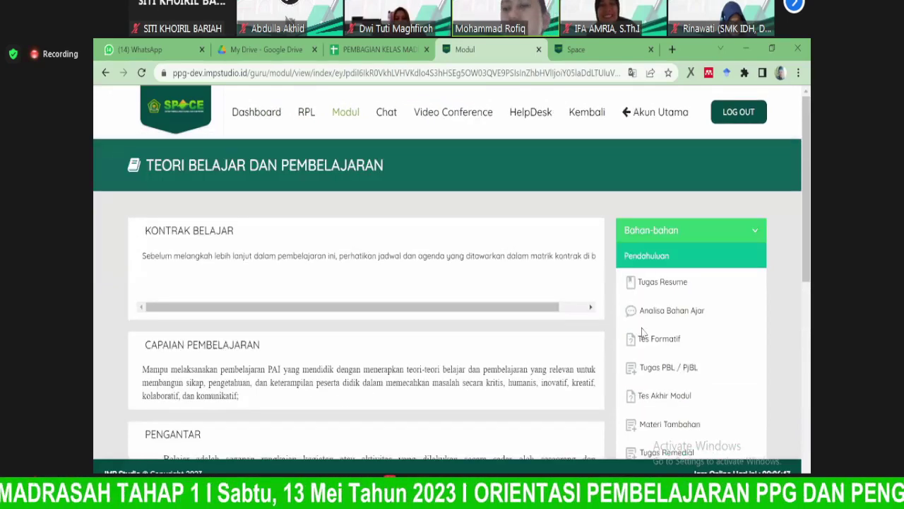
Step: Browse the Tugas Resume, Analisa Bahan Ajar and Tugas PBL / PjBL sections of the module
click(662, 282)
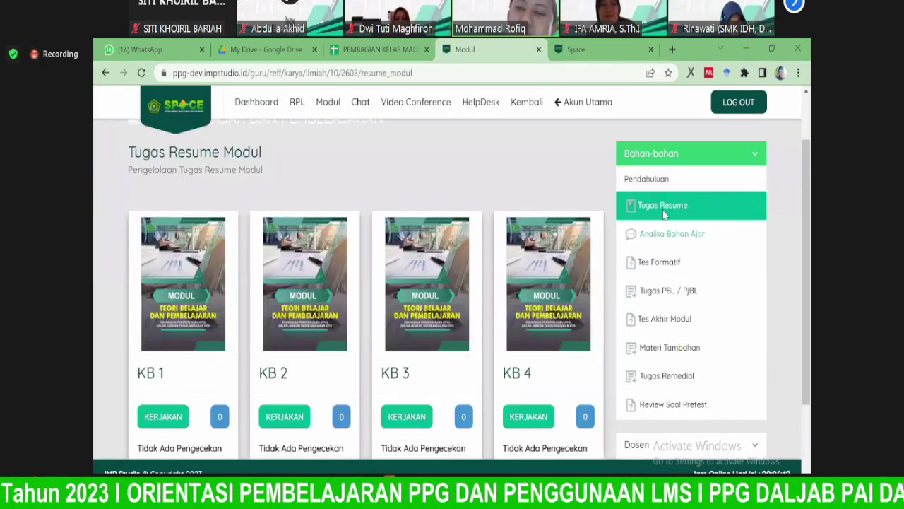
click(664, 212)
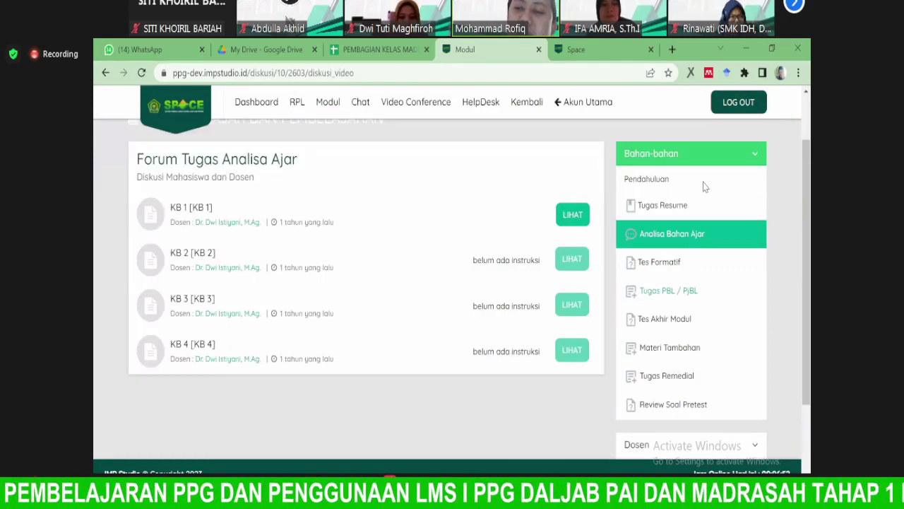
click(668, 290)
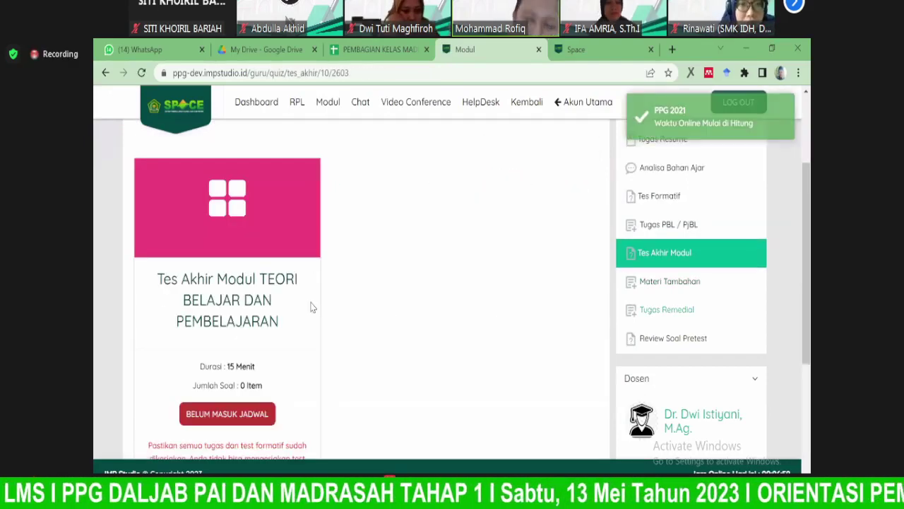
scroll(296, 276, up, 3)
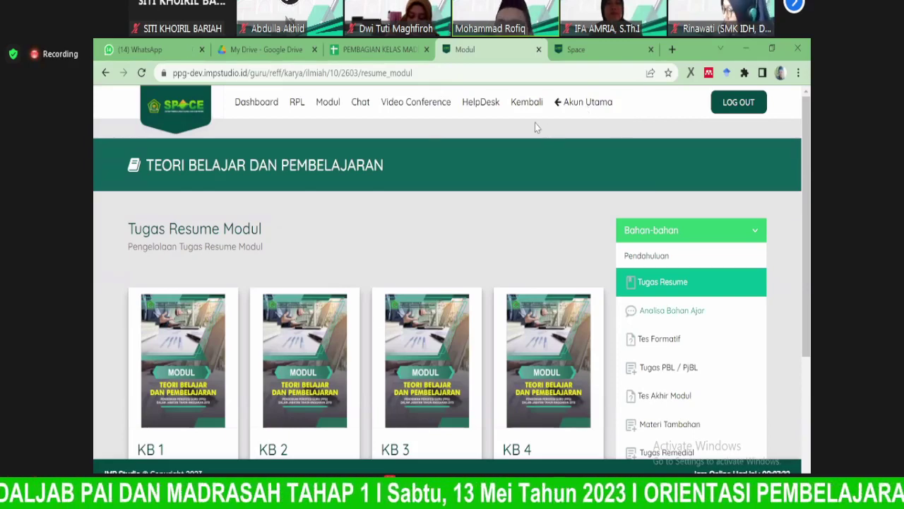
Step: Scroll down the Dashboard to the grade recap showing Pretest score 67
scroll(545, 255, down, 1)
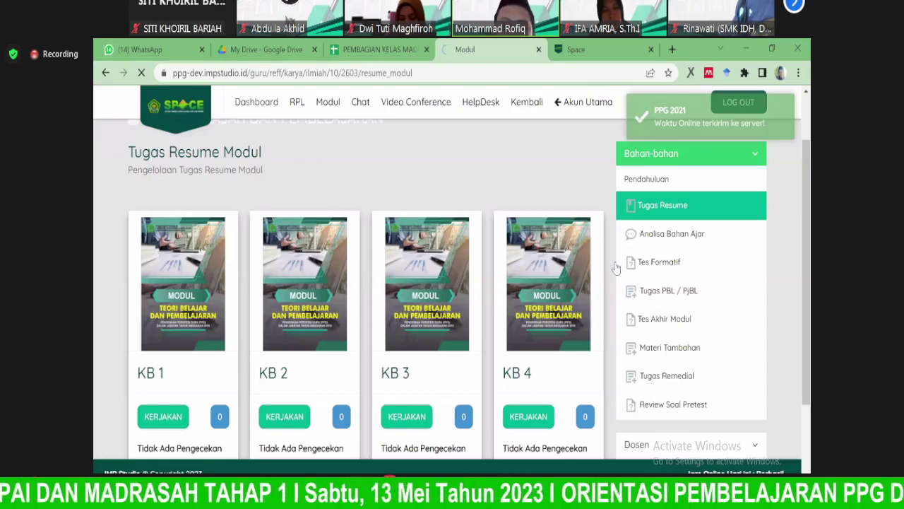
scroll(683, 333, down, 7)
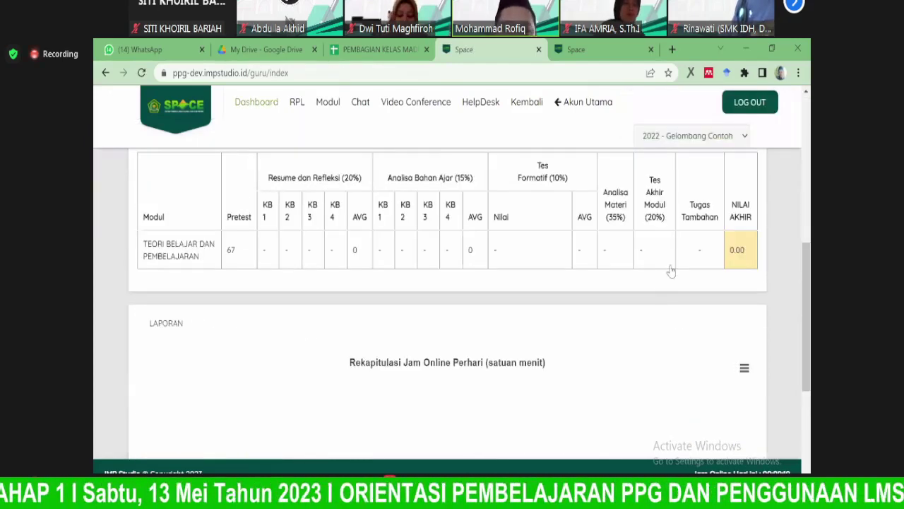
scroll(678, 269, up, 1)
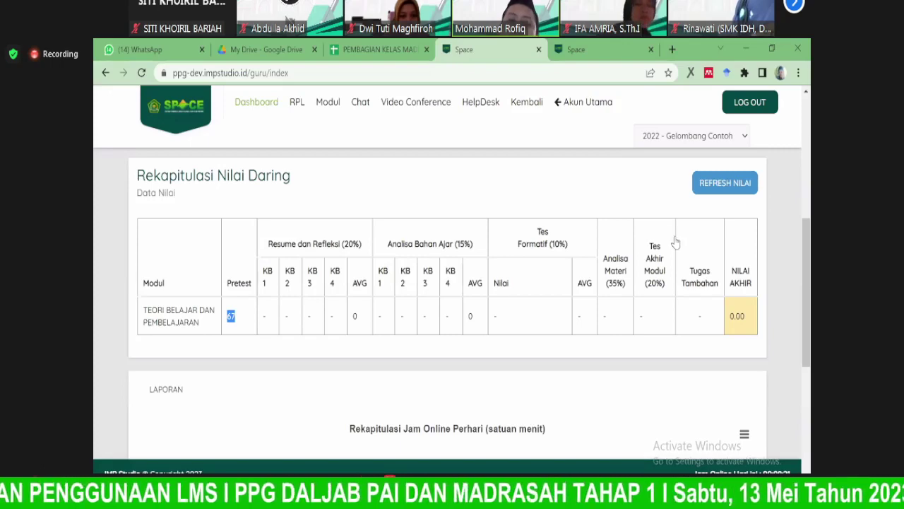
click(680, 290)
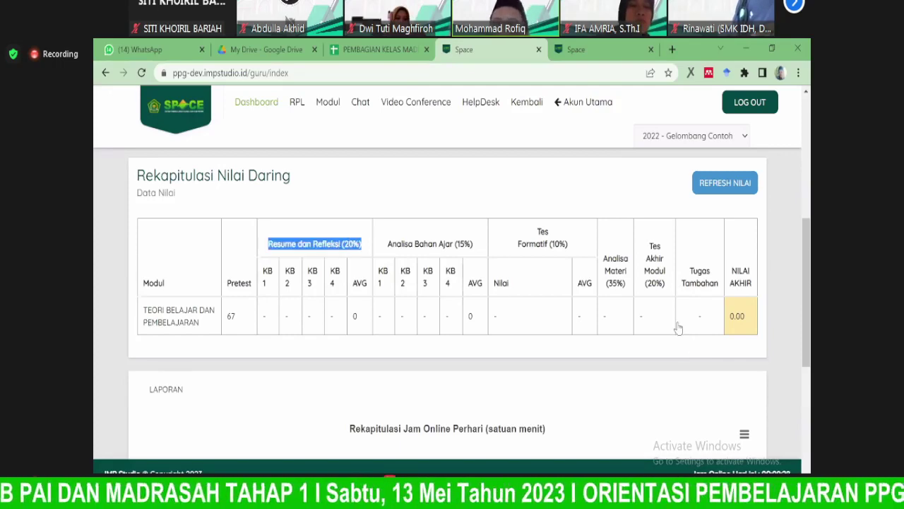
click(668, 280)
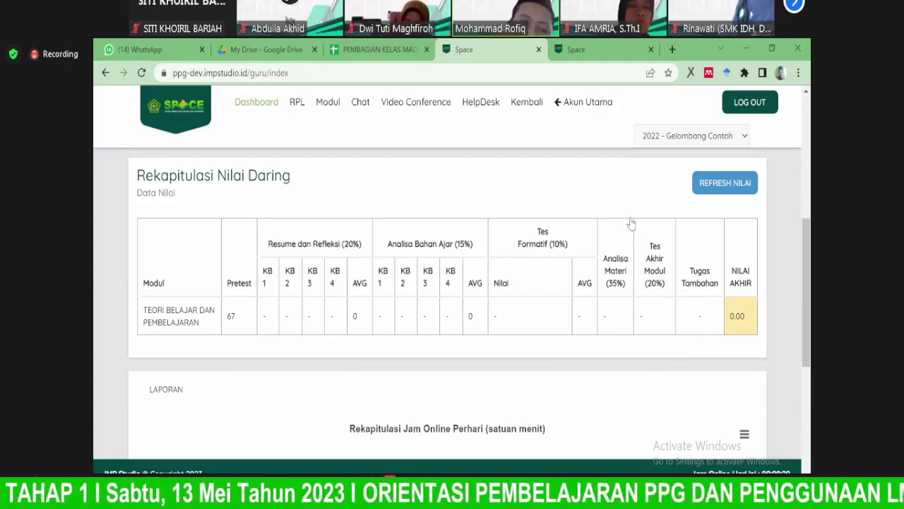
click(595, 219)
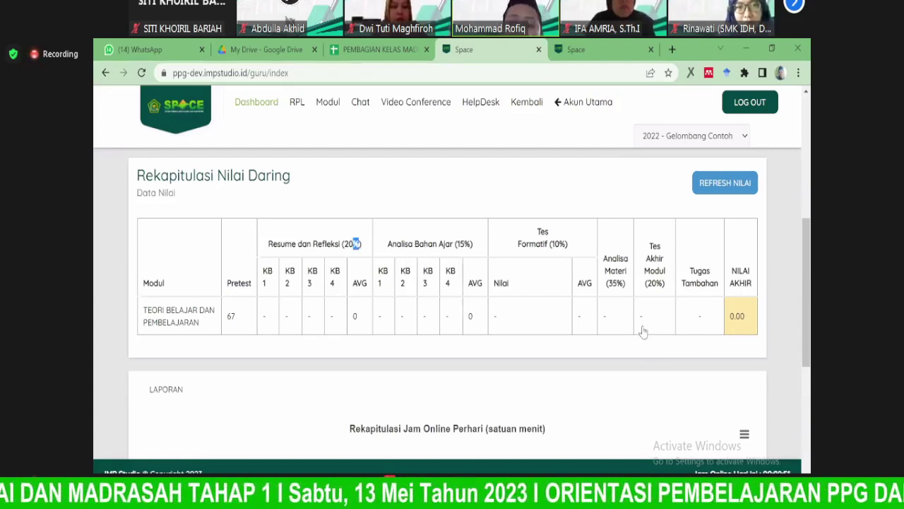
click(668, 330)
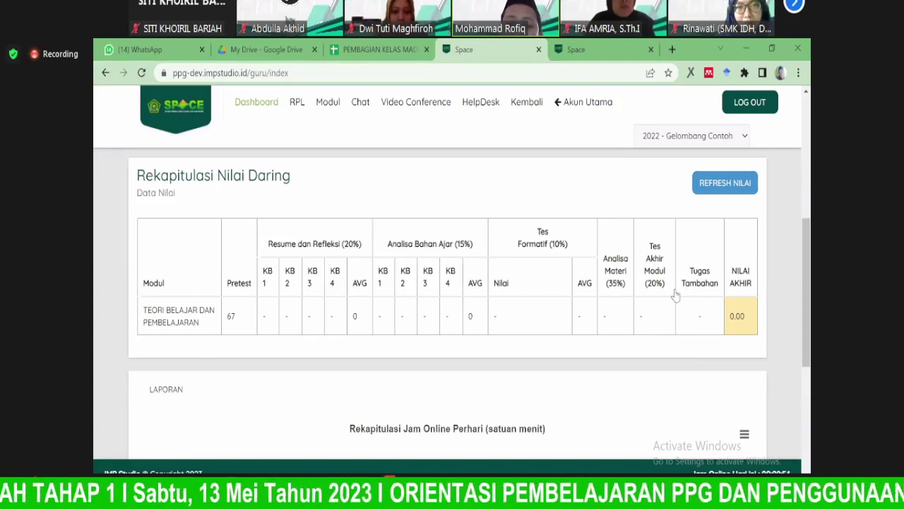
double_click(707, 282)
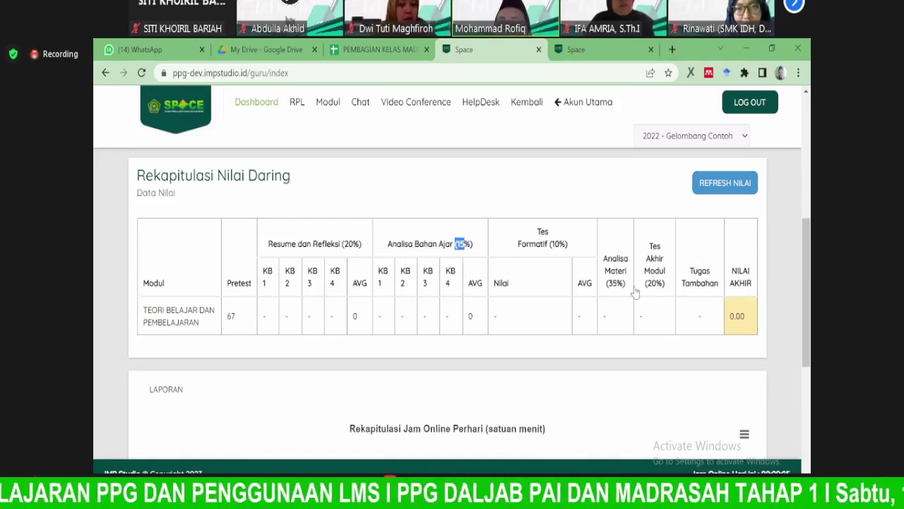
click(703, 279)
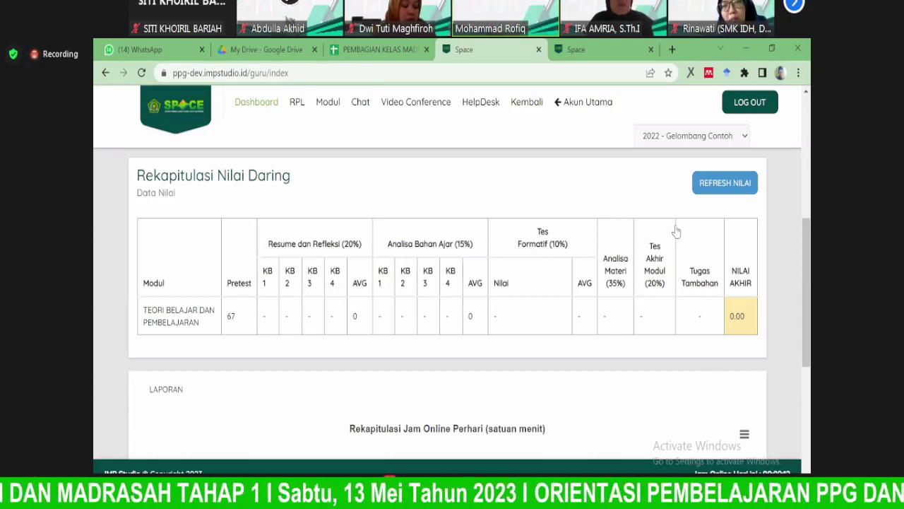
drag(676, 231, 689, 276)
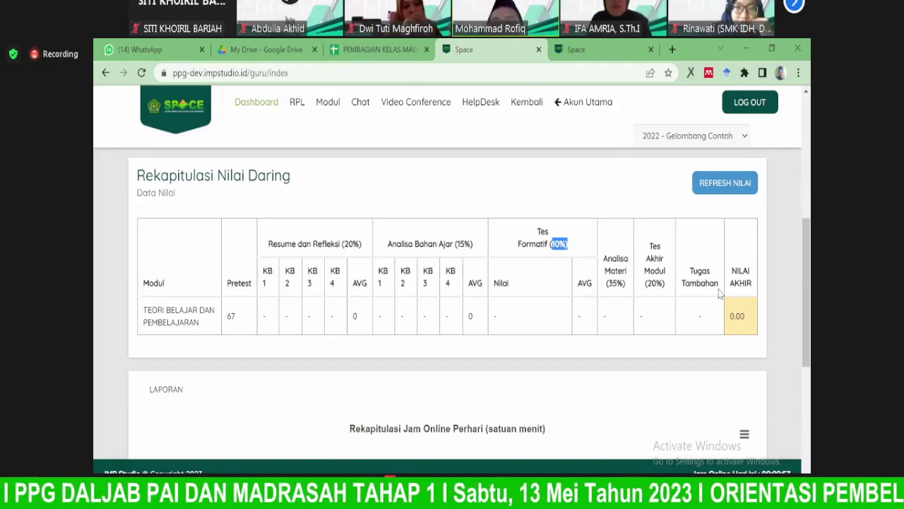
click(266, 318)
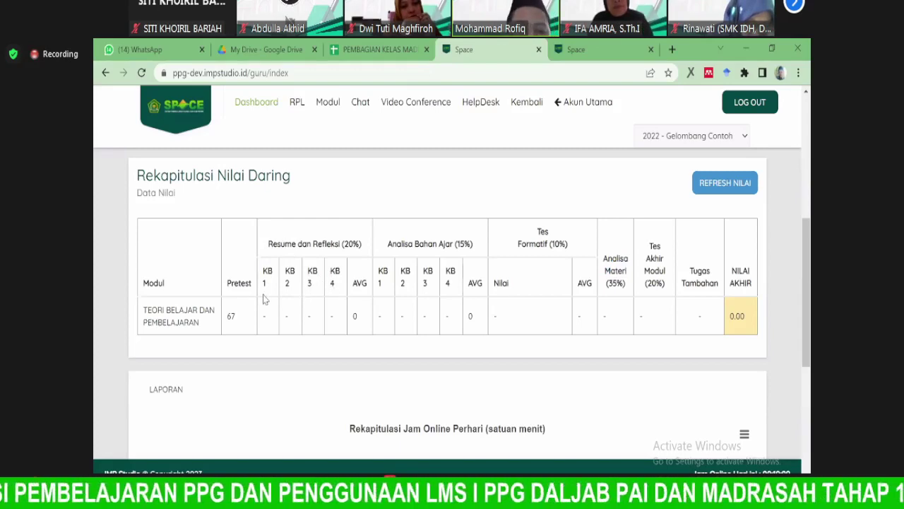
click(328, 102)
click(262, 315)
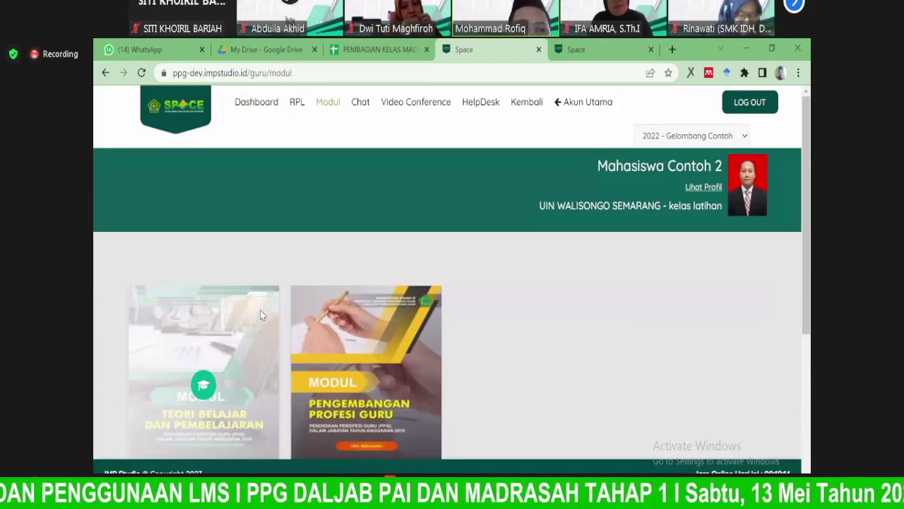
scroll(262, 314, down, 2)
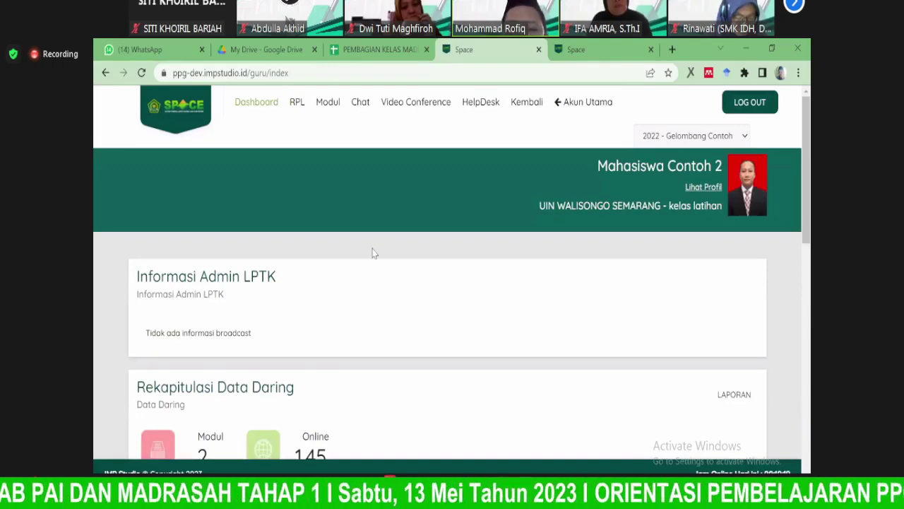
scroll(375, 253, down, 5)
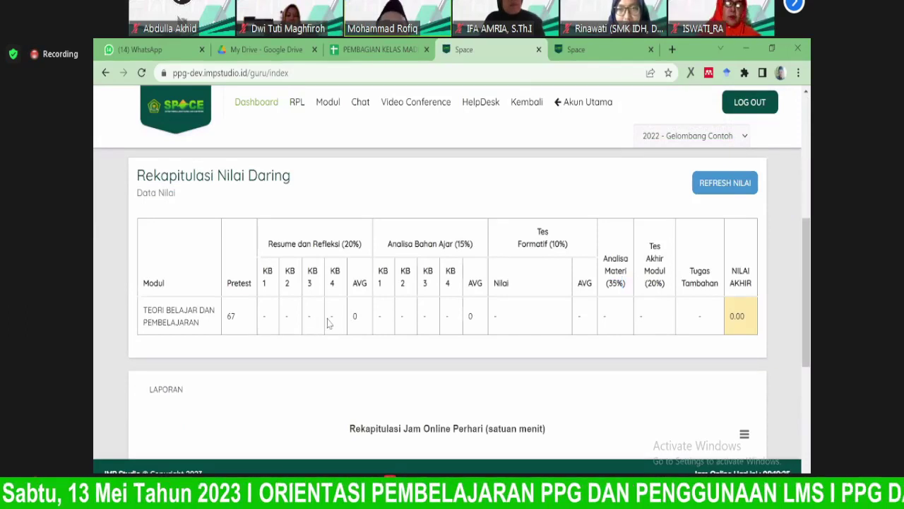
click(322, 327)
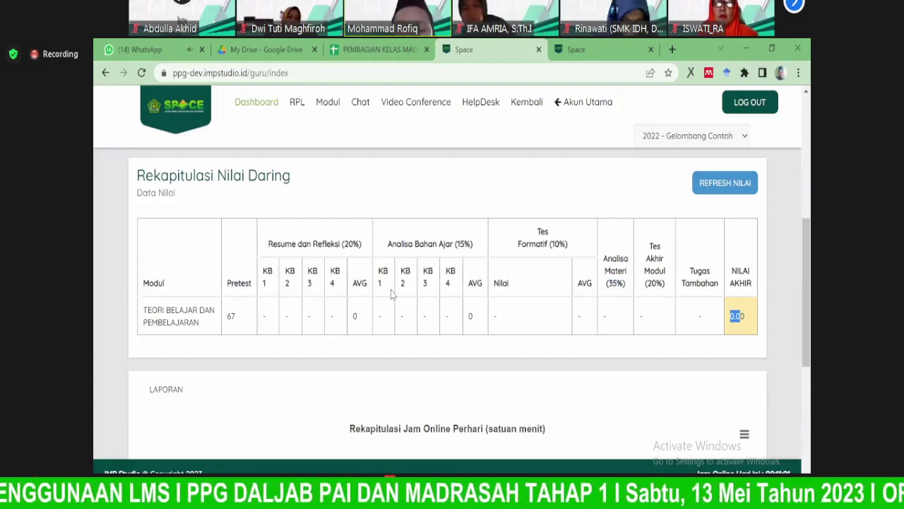
click(444, 311)
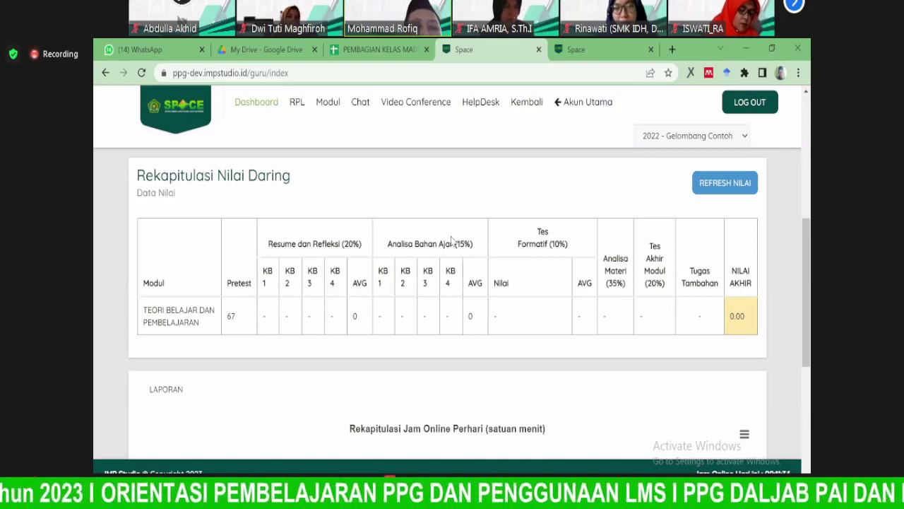
drag(281, 315, 471, 295)
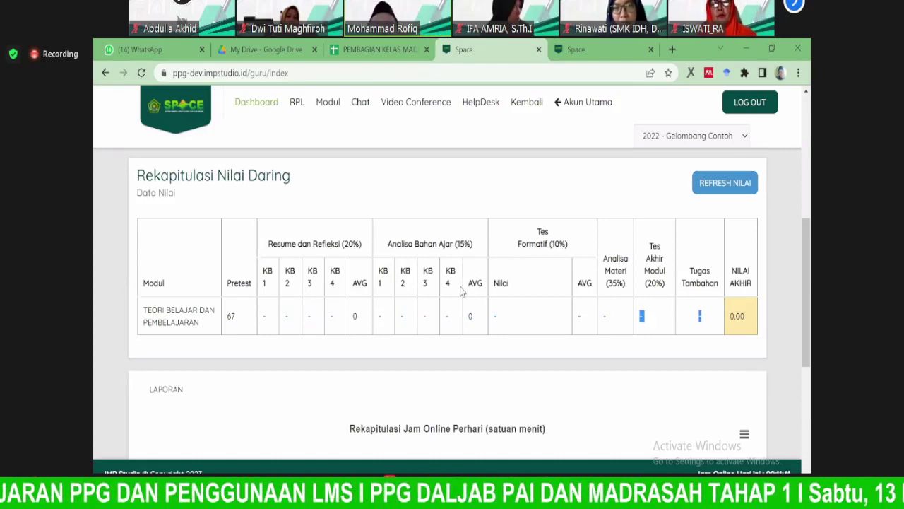
drag(461, 290, 415, 270)
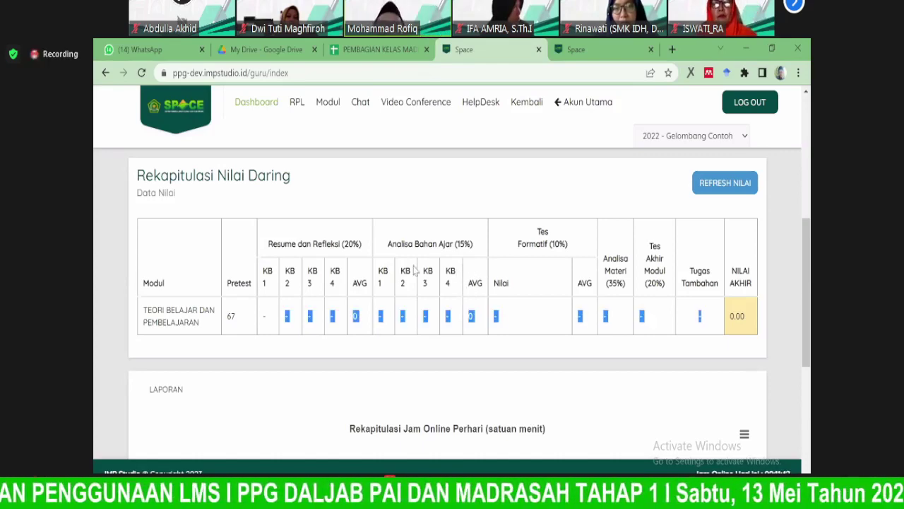
click(421, 269)
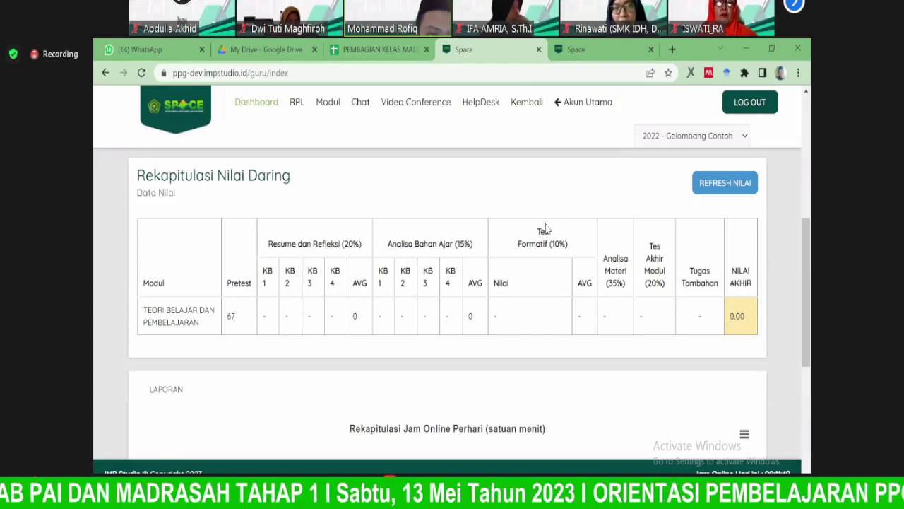
Step: Scroll through the Dashboard's online data recap, then go to the Modul list
scroll(532, 231, up, 2)
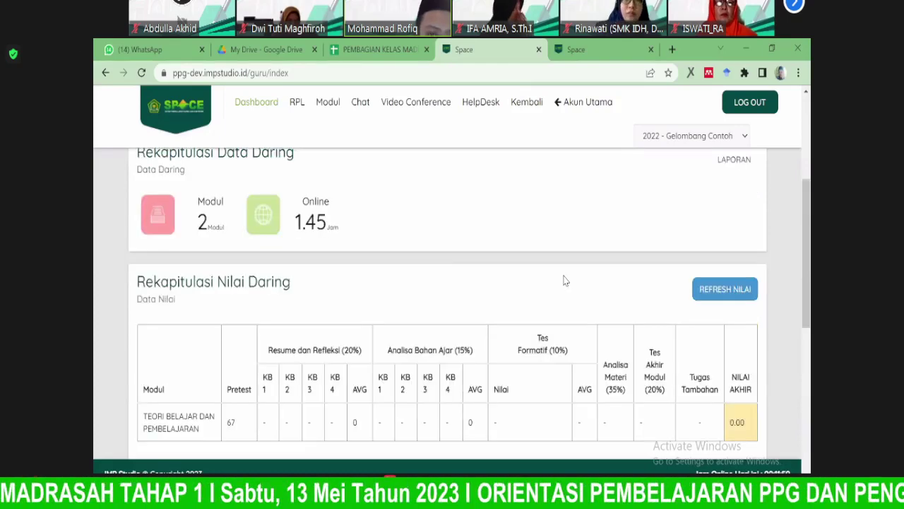
scroll(696, 268, up, 3)
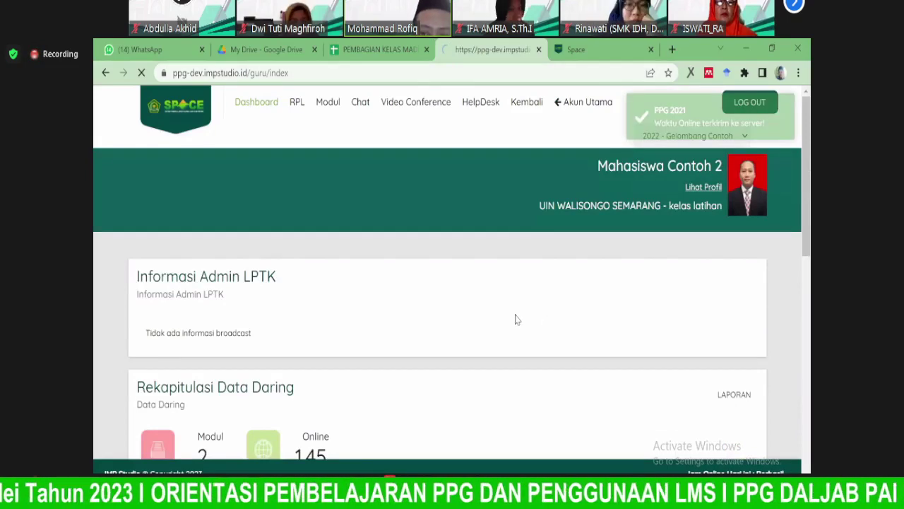
scroll(529, 318, down, 3)
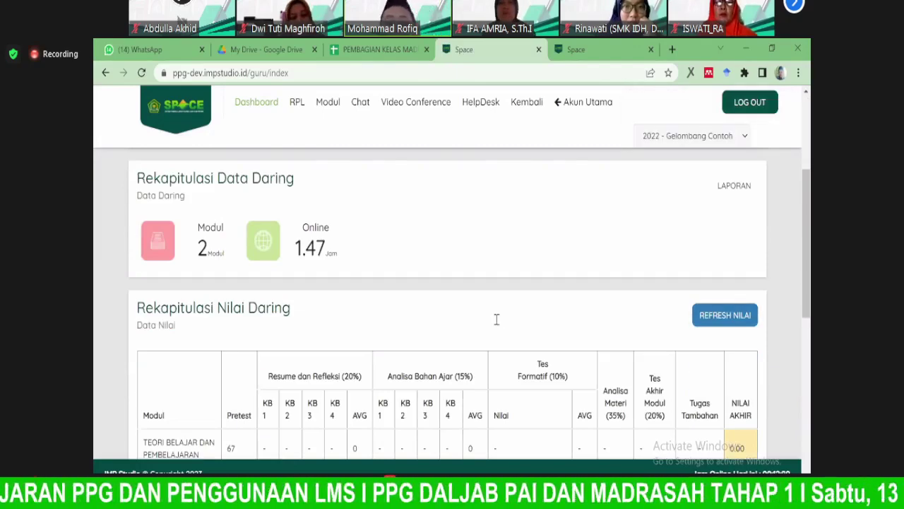
scroll(539, 318, down, 5)
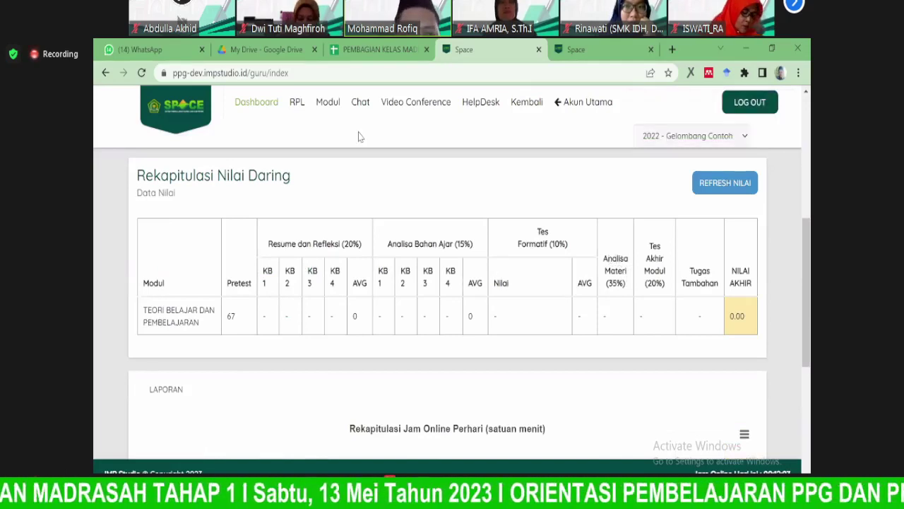
scroll(328, 177, up, 2)
scroll(283, 275, down, 2)
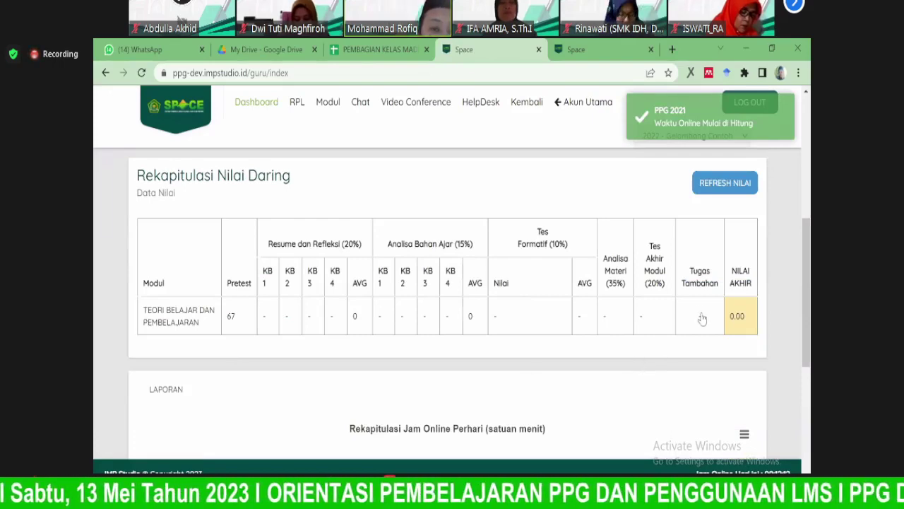
scroll(495, 247, up, 4)
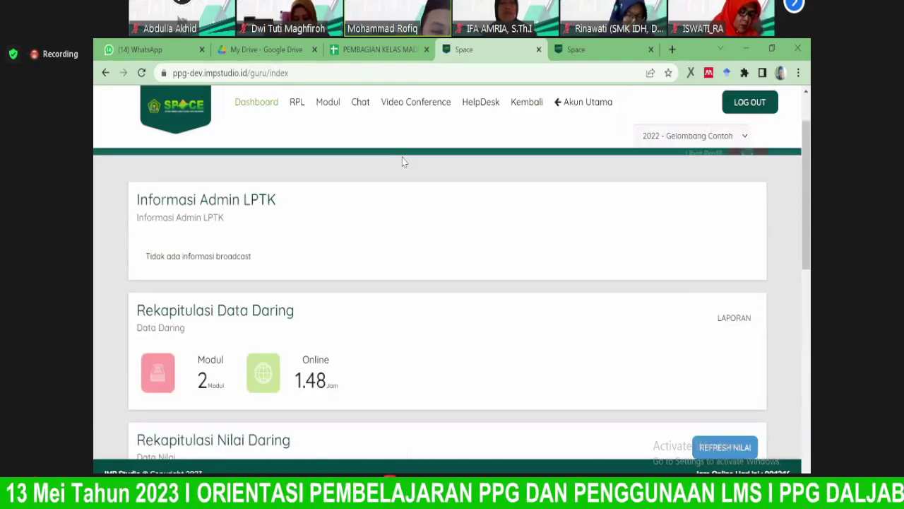
click(328, 102)
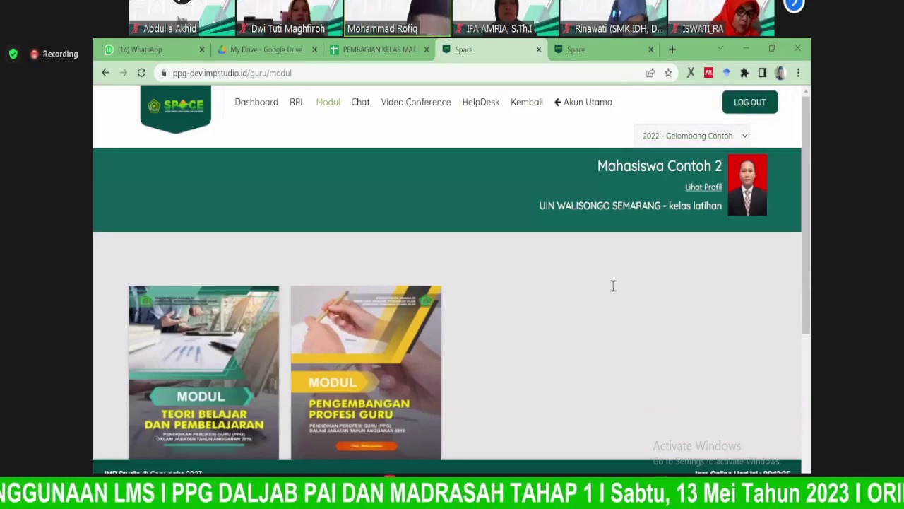
Step: Read the Kontrak Belajar introduction on the Teori Belajar module page, then switch to Nitro Pro
scroll(613, 283, down, 2)
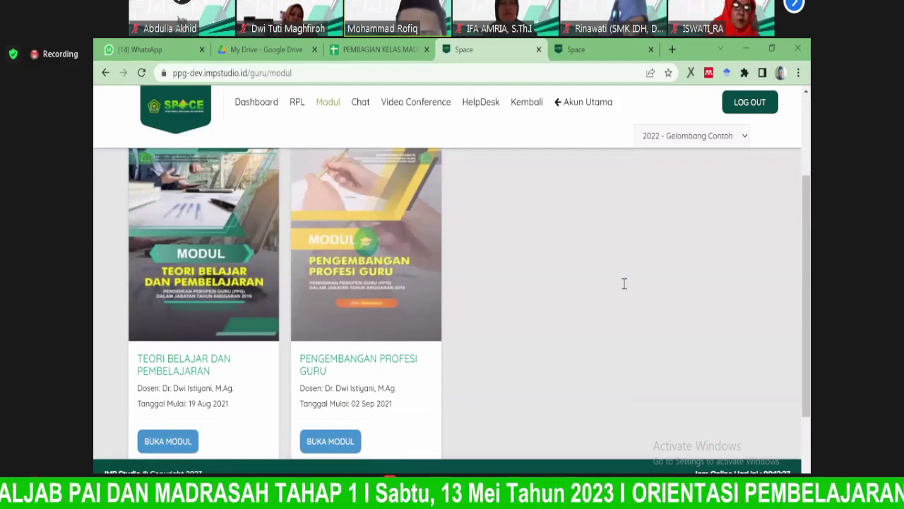
scroll(622, 281, down, 2)
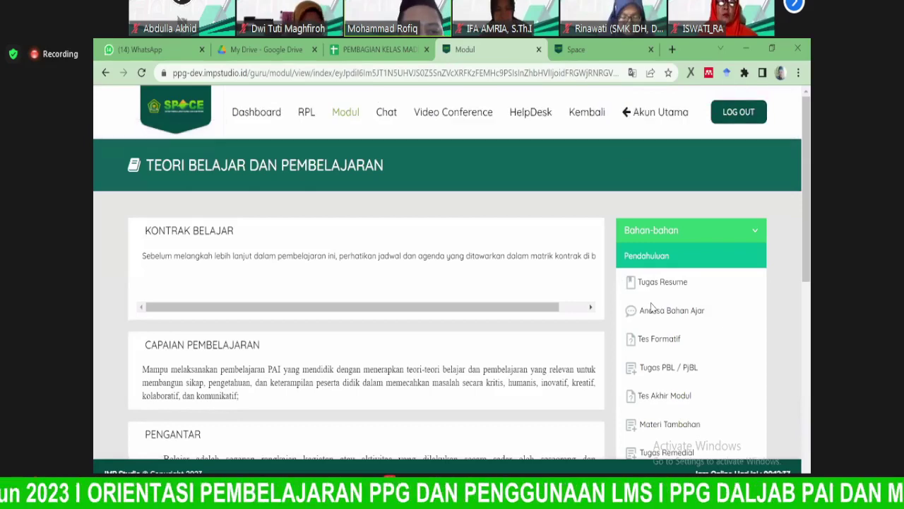
drag(138, 256, 622, 298)
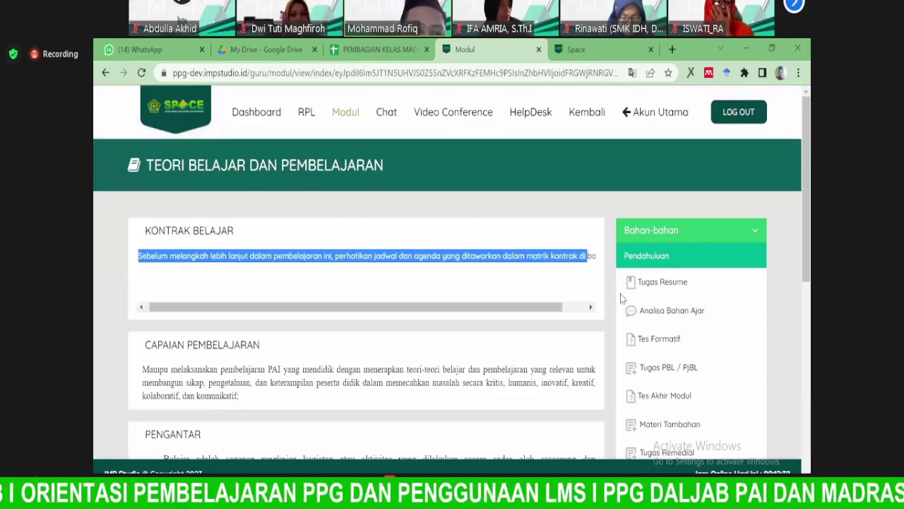
click(463, 298)
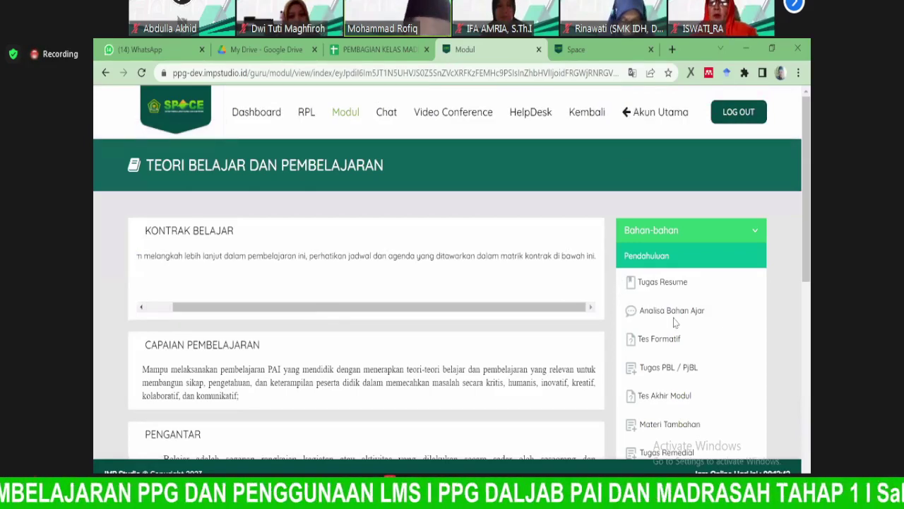
scroll(420, 285, down, 3)
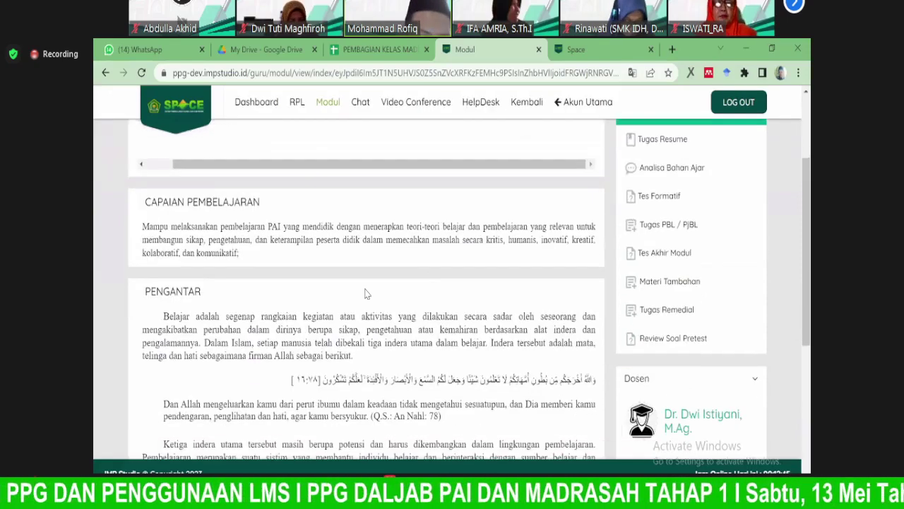
scroll(438, 309, up, 1)
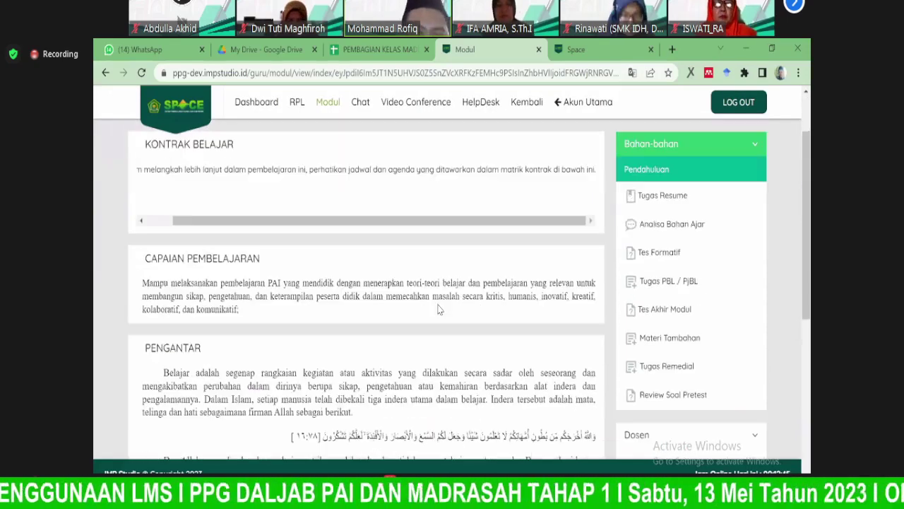
scroll(438, 309, up, 2)
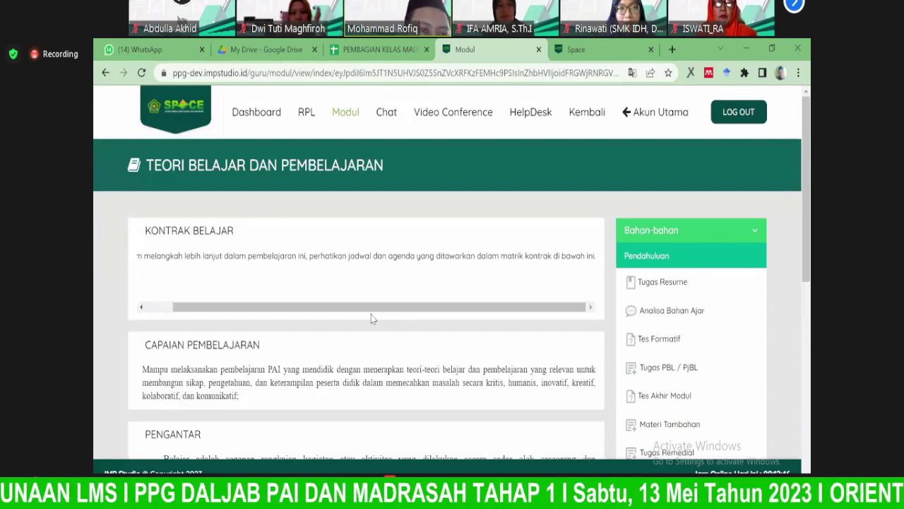
key(alt+Tab)
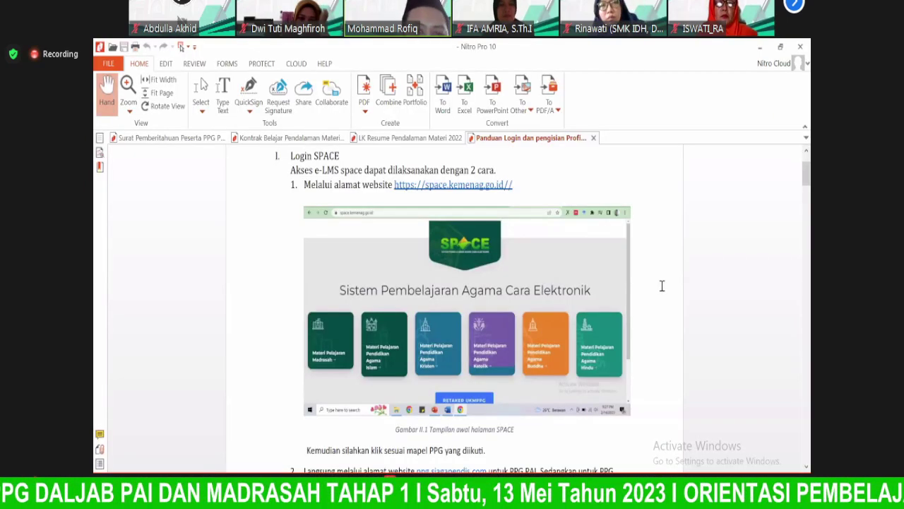
Step: Switch to the Kontrak Belajar document and scroll through its Hari 1 schedule tables
key(ctrl+Tab)
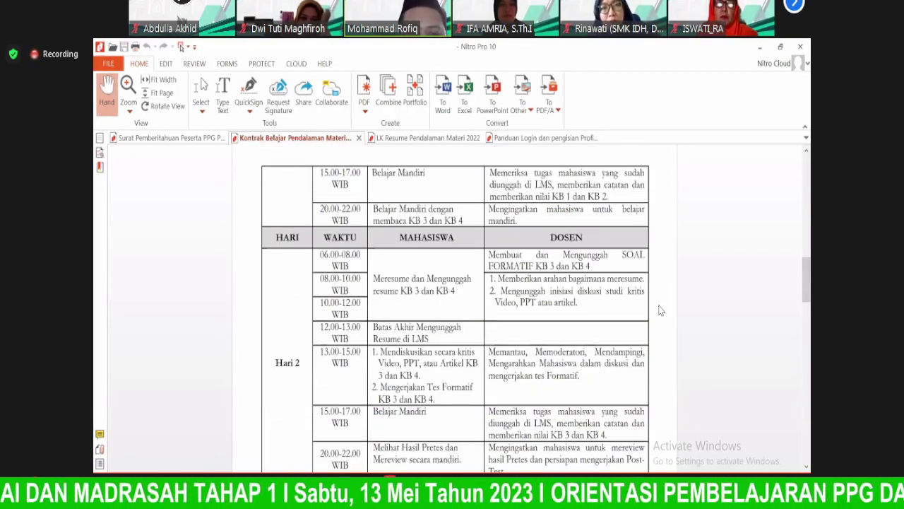
scroll(661, 310, up, 15)
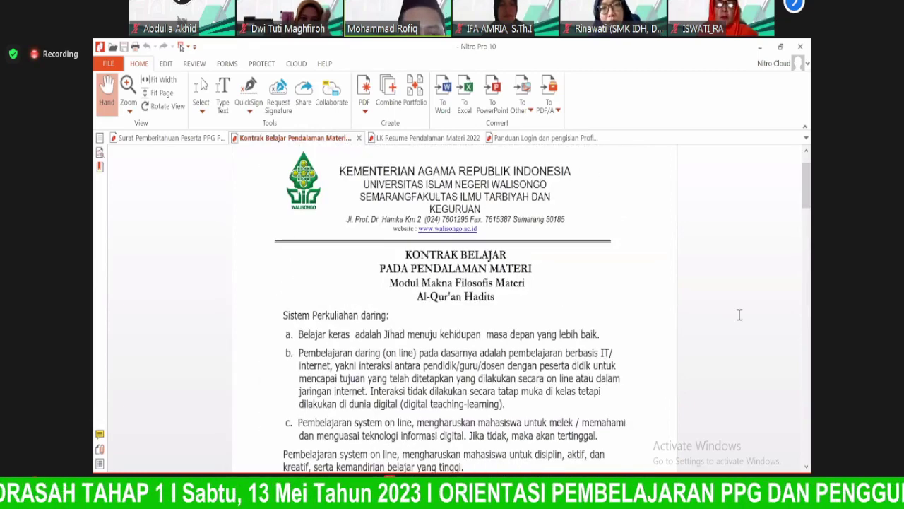
scroll(734, 315, down, 3)
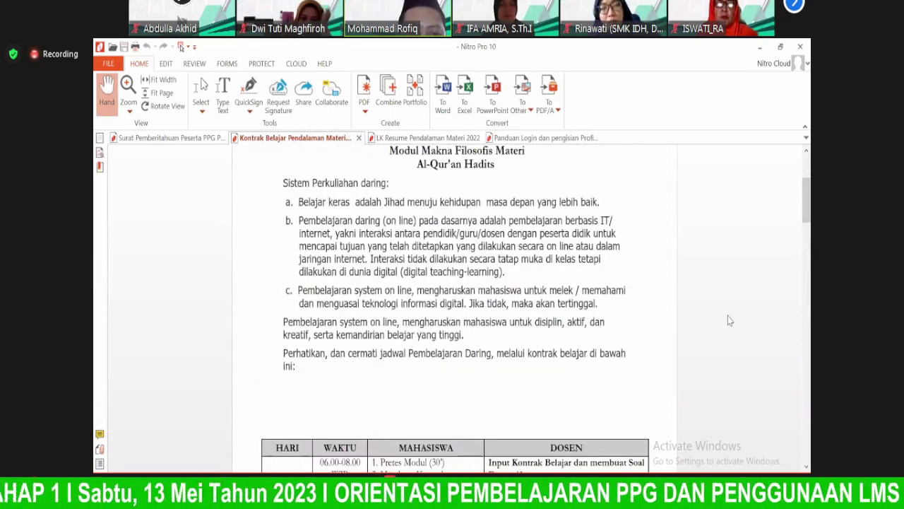
scroll(730, 320, down, 6)
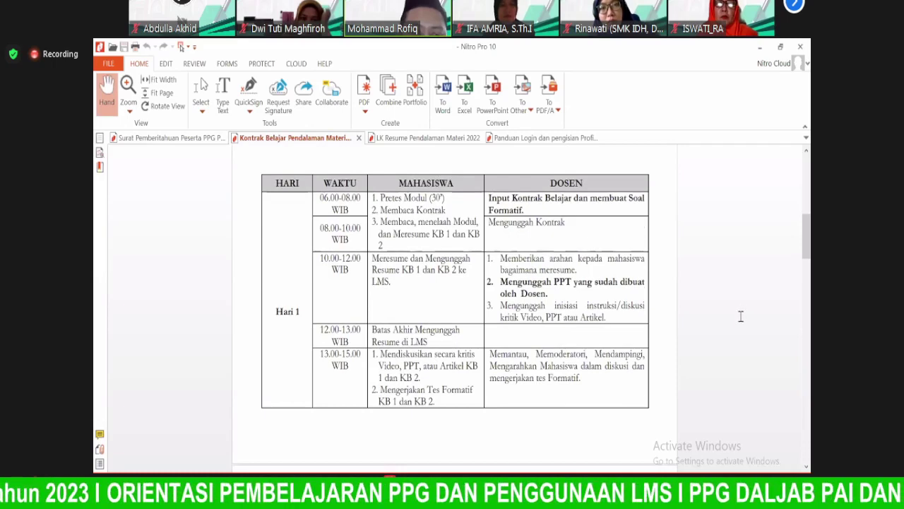
scroll(740, 314, down, 8)
scroll(738, 309, down, 4)
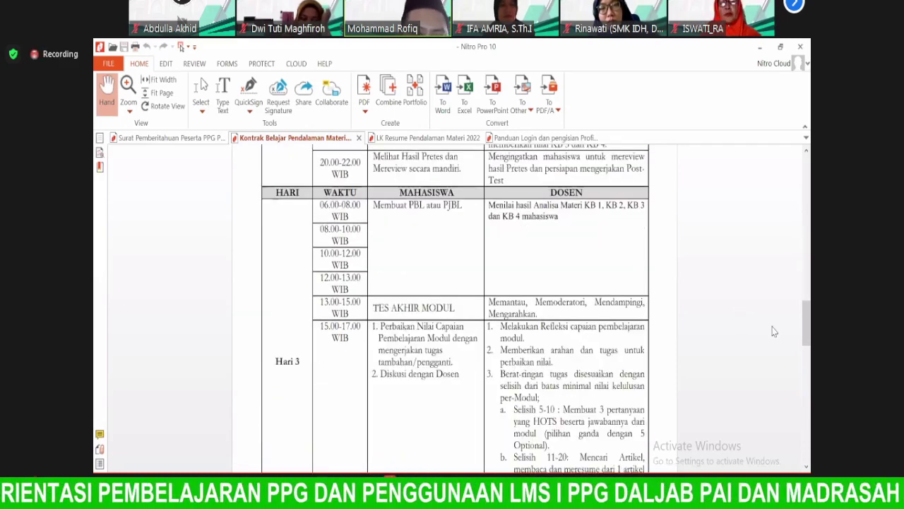
scroll(735, 308, up, 12)
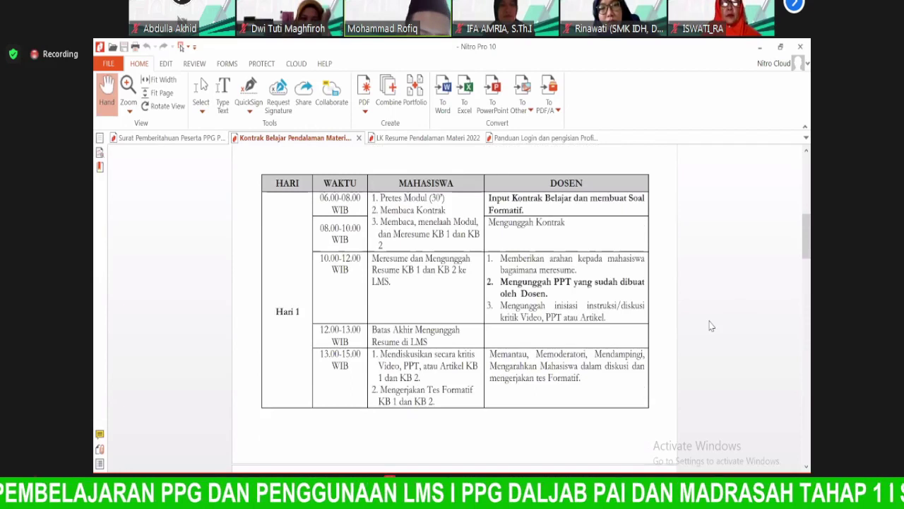
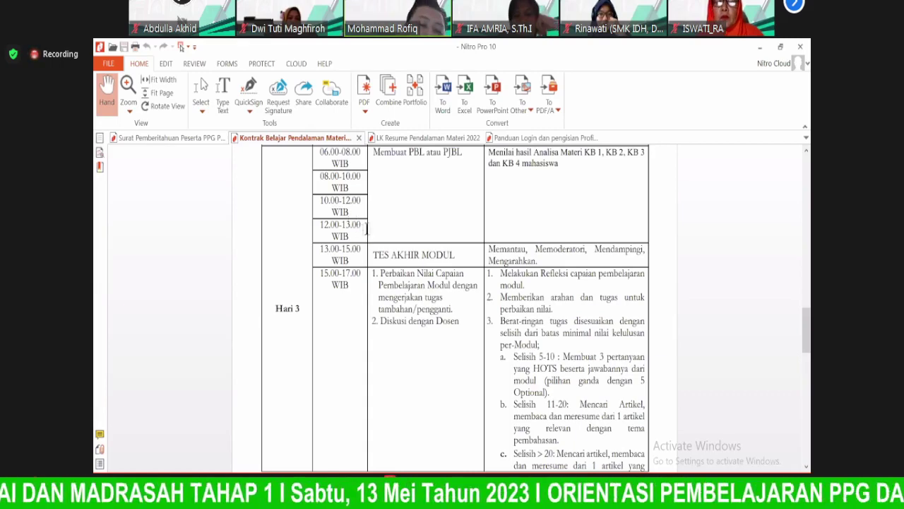
Step: Switch to Chrome, return to the SPACE LMS Dashboard and scroll through the score recap
key(alt+Tab)
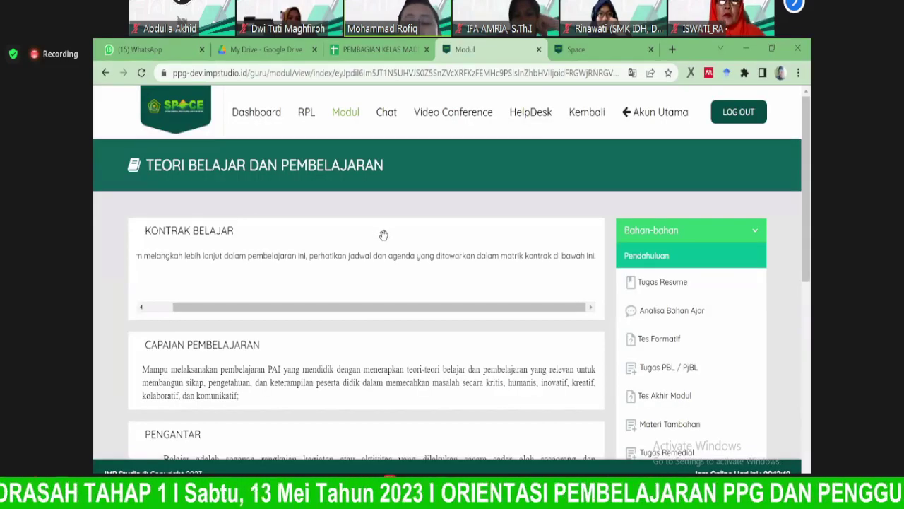
key(alt+Left)
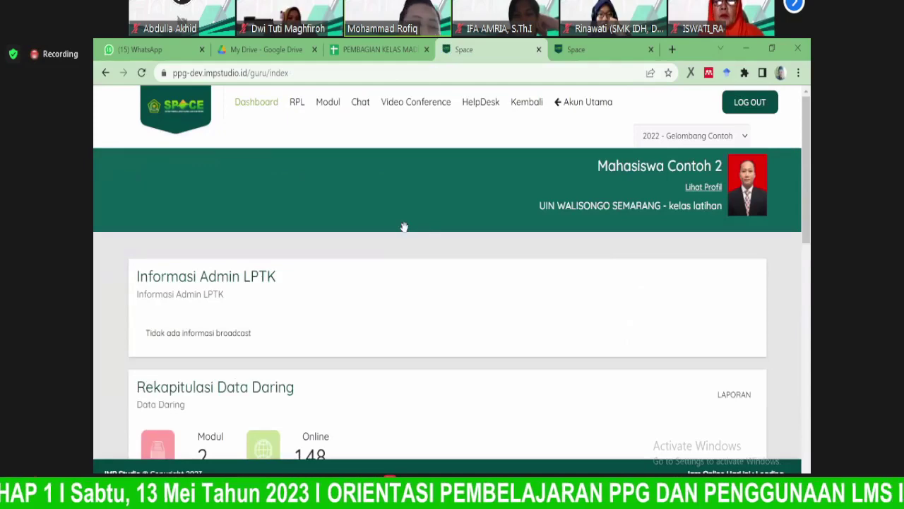
scroll(396, 244, down, 5)
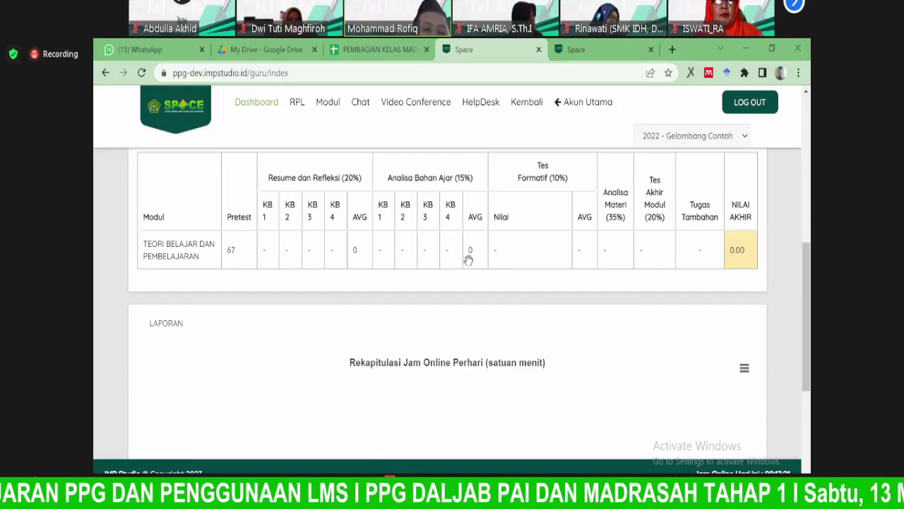
scroll(459, 260, up, 3)
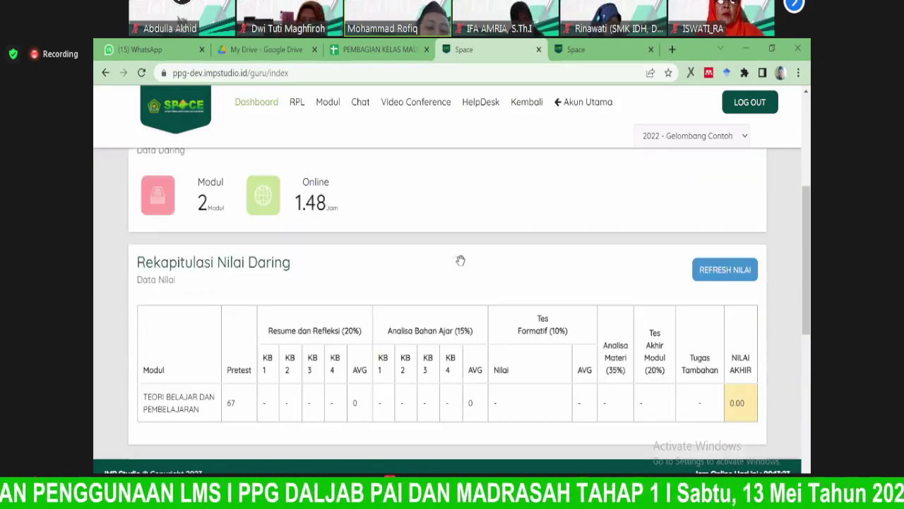
scroll(460, 261, down, 2)
scroll(458, 247, up, 3)
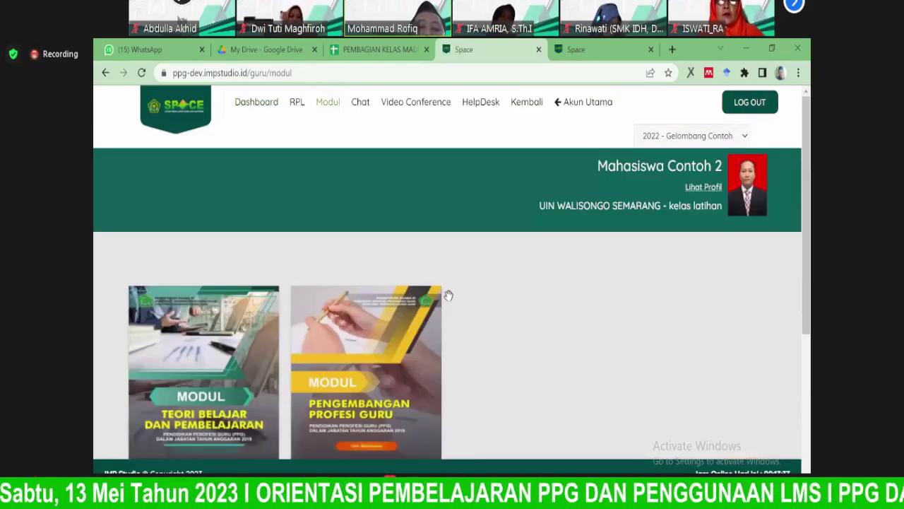
Step: Bring up the Kontrak Belajar PDF and scroll through its schedule table starting from Hari 1
key(alt+Tab)
scroll(450, 301, down, 5)
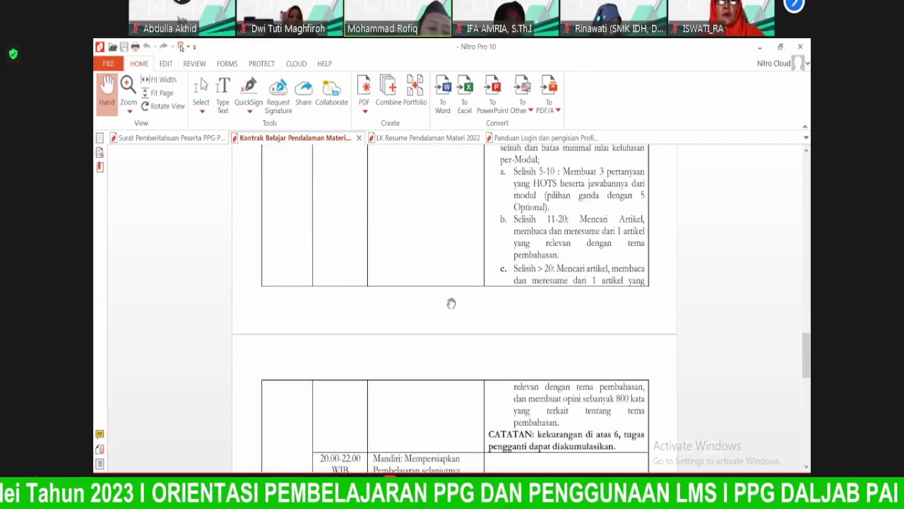
scroll(451, 303, down, 6)
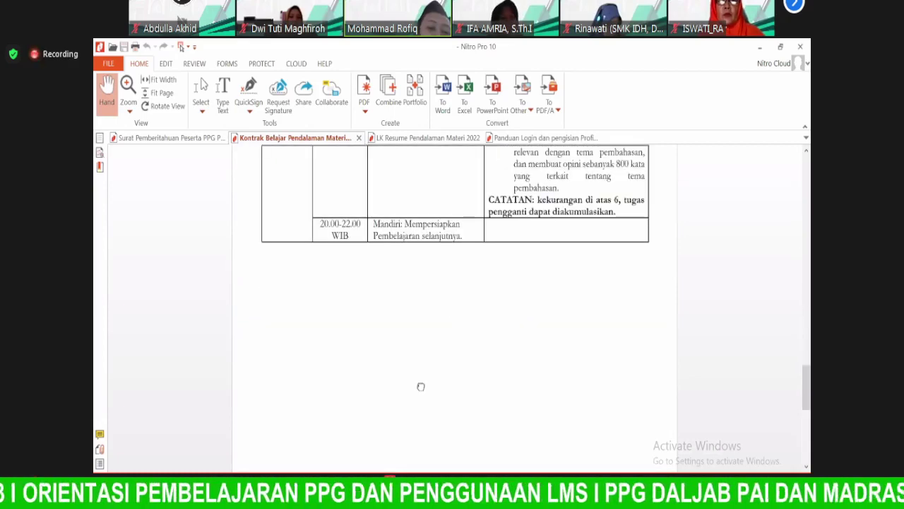
scroll(416, 385, up, 10)
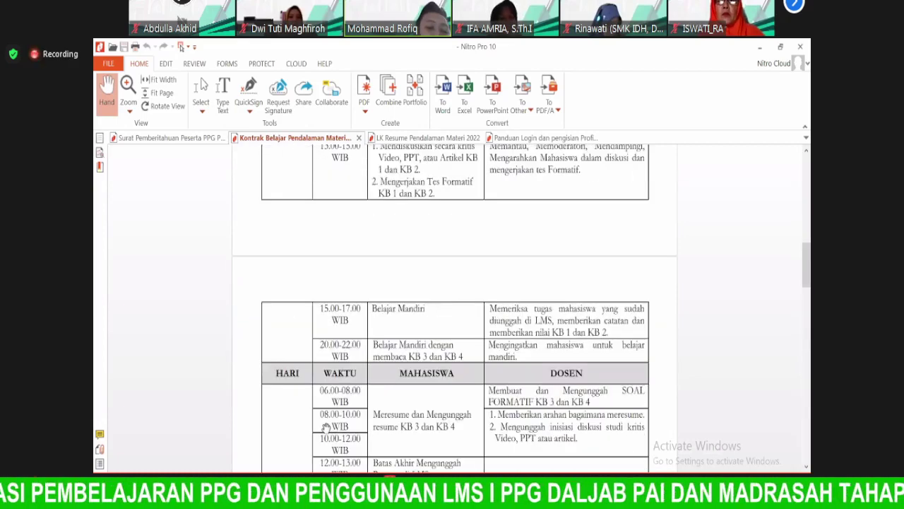
scroll(326, 427, up, 3)
scroll(339, 424, down, 5)
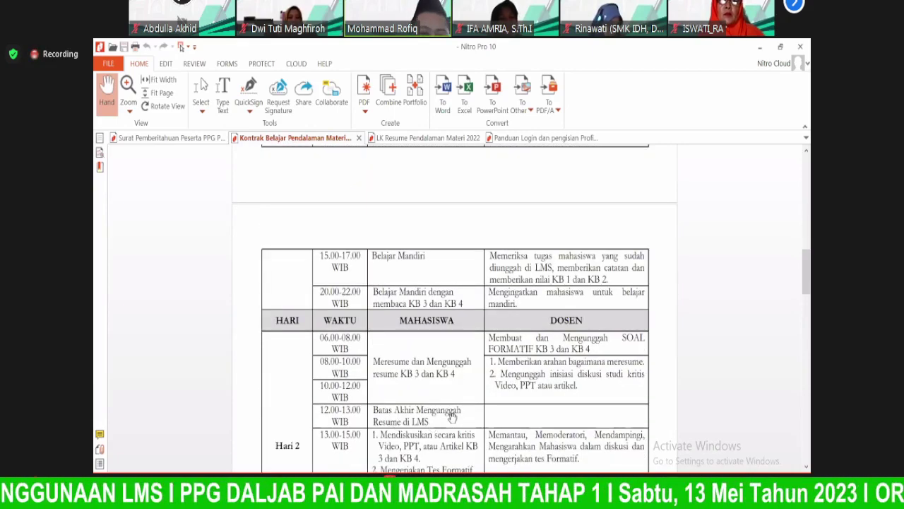
scroll(452, 418, up, 10)
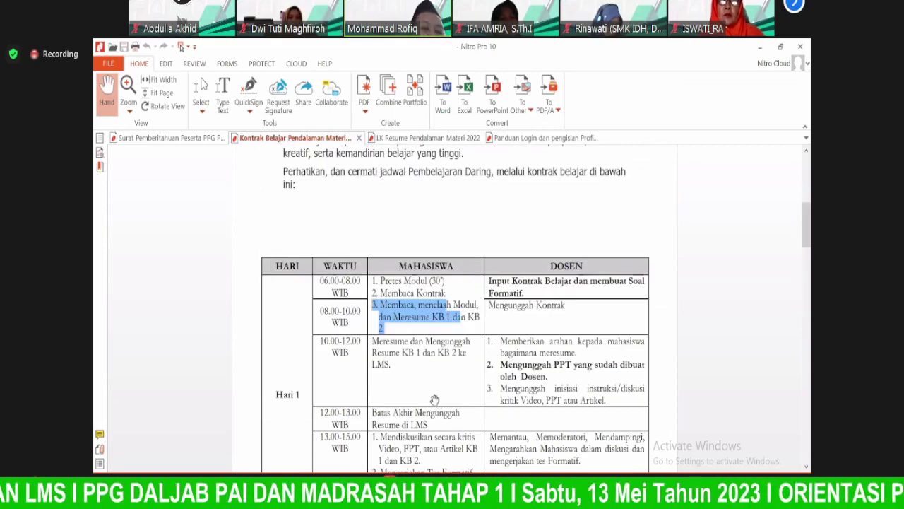
scroll(432, 396, down, 2)
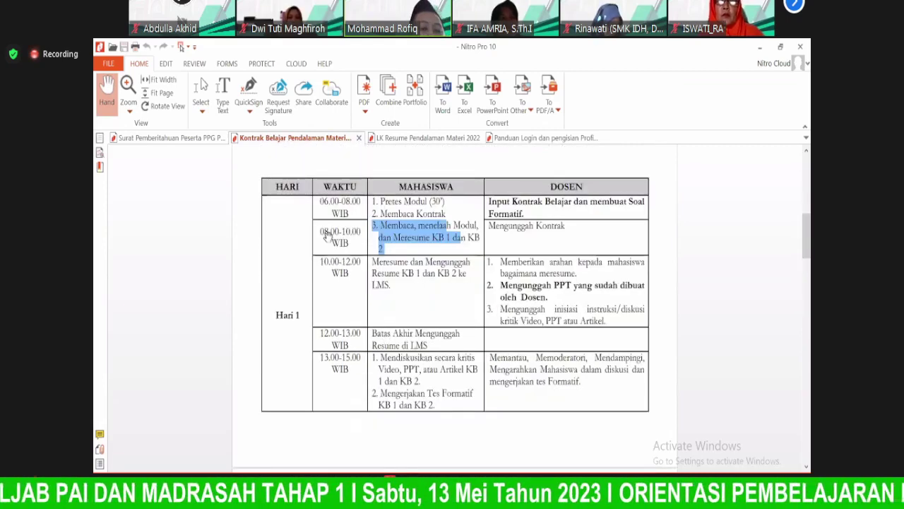
scroll(327, 235, down, 1)
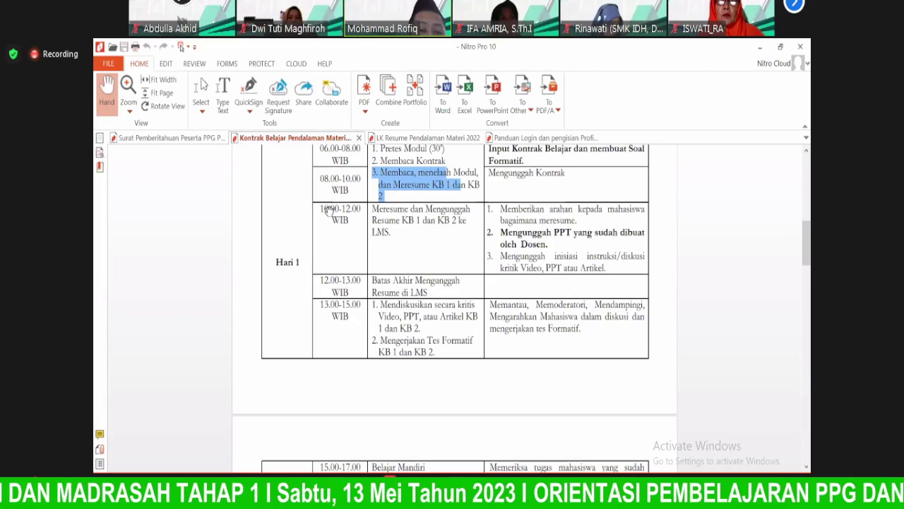
scroll(328, 201, down, 1)
scroll(349, 236, down, 1)
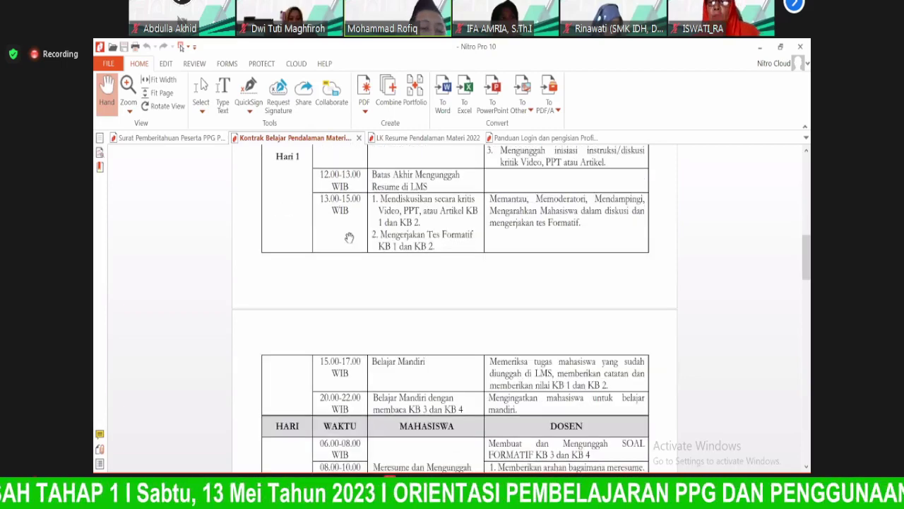
scroll(342, 416, down, 1)
scroll(342, 416, down, 2)
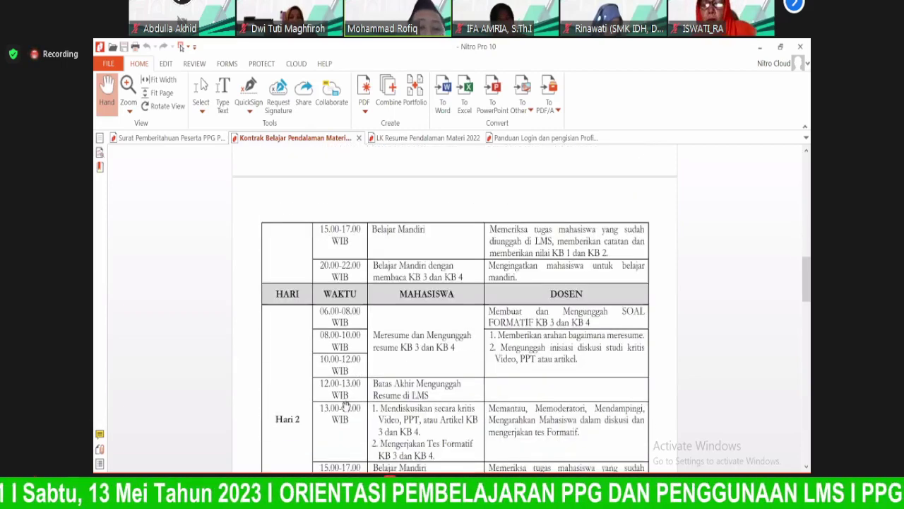
scroll(345, 404, down, 4)
scroll(426, 247, down, 2)
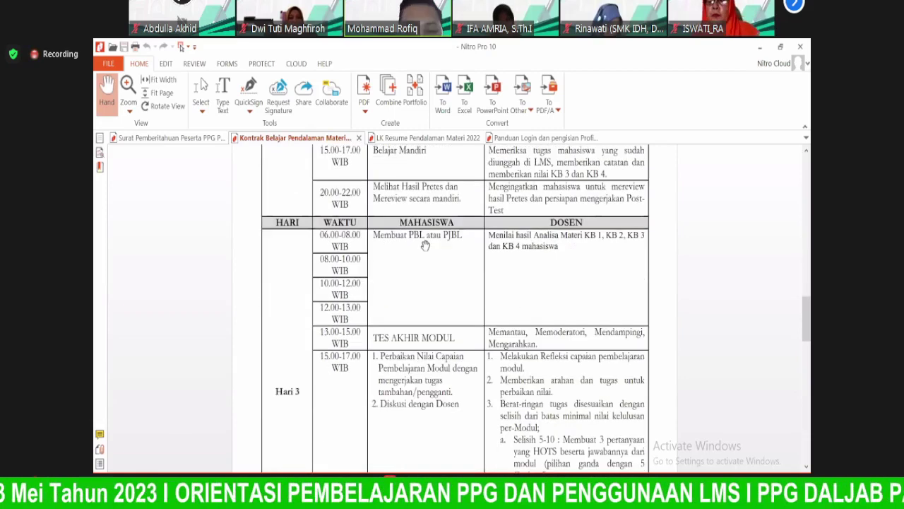
scroll(426, 246, down, 2)
scroll(382, 233, down, 3)
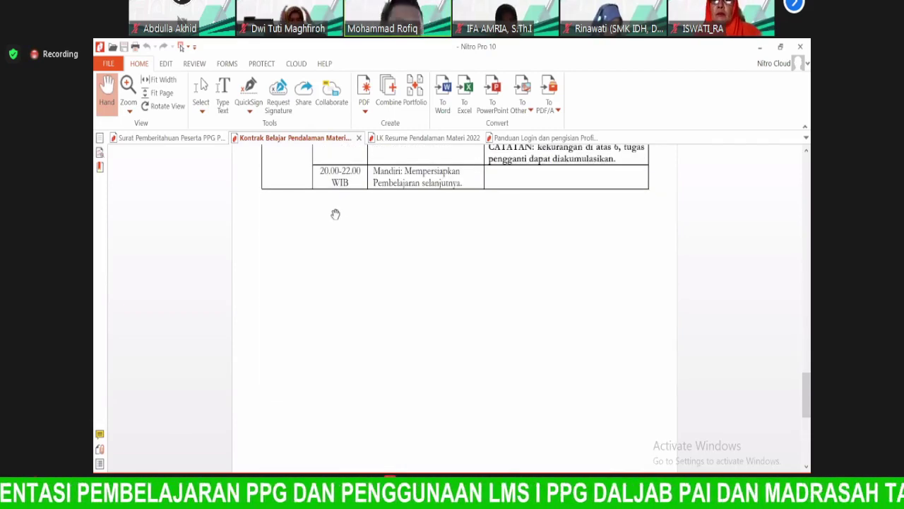
scroll(346, 240, up, 2)
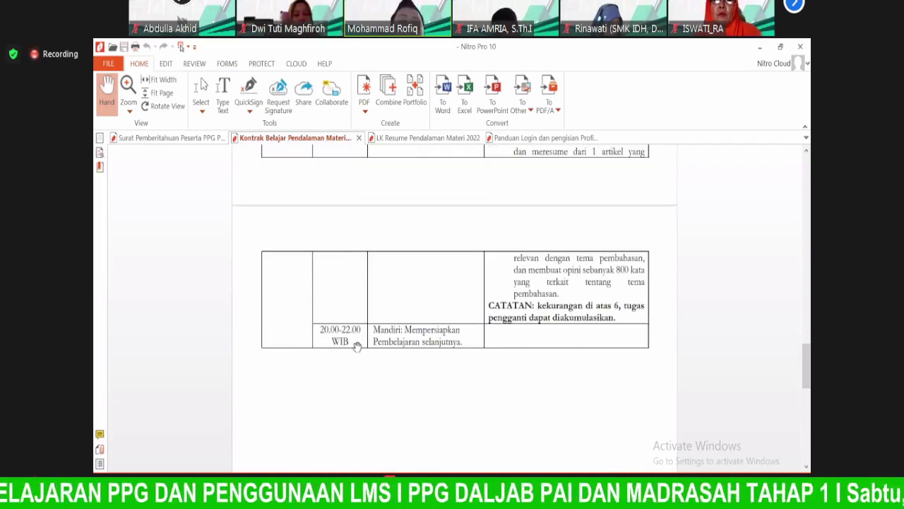
scroll(357, 350, up, 4)
scroll(357, 351, up, 3)
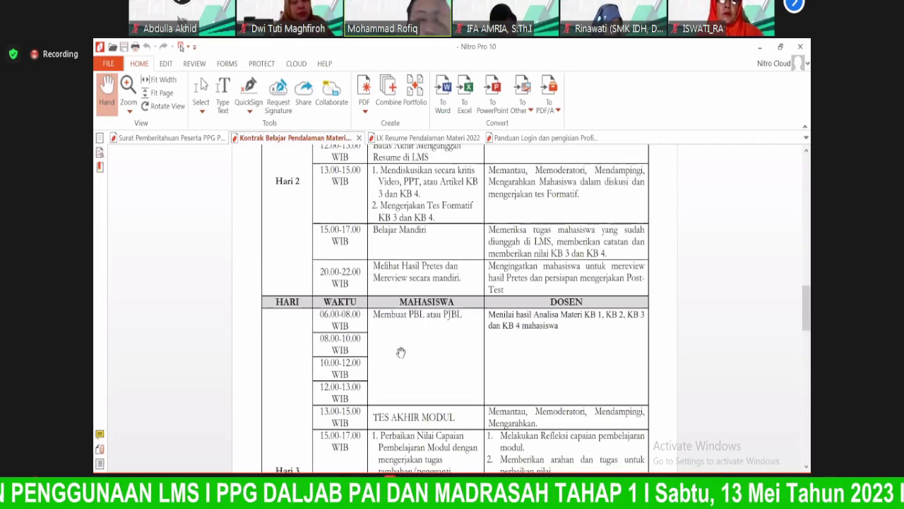
scroll(401, 352, down, 5)
scroll(400, 352, down, 3)
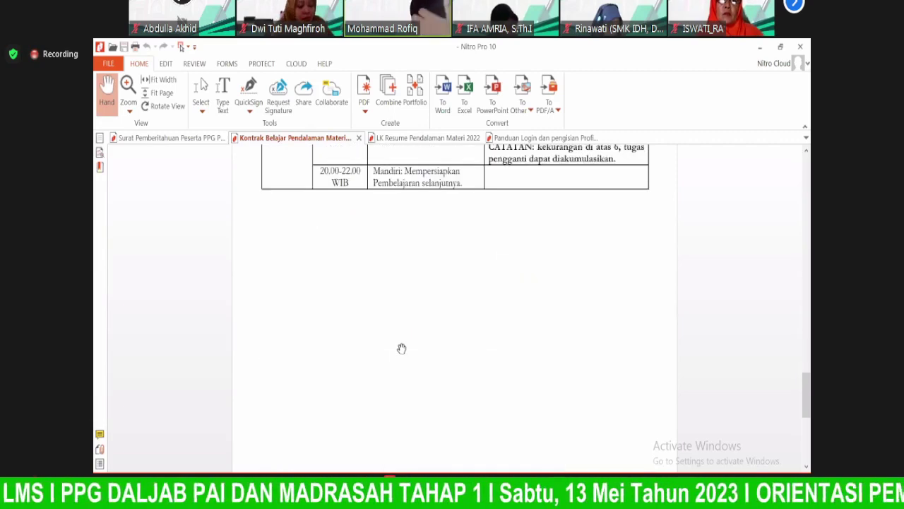
scroll(400, 347, up, 3)
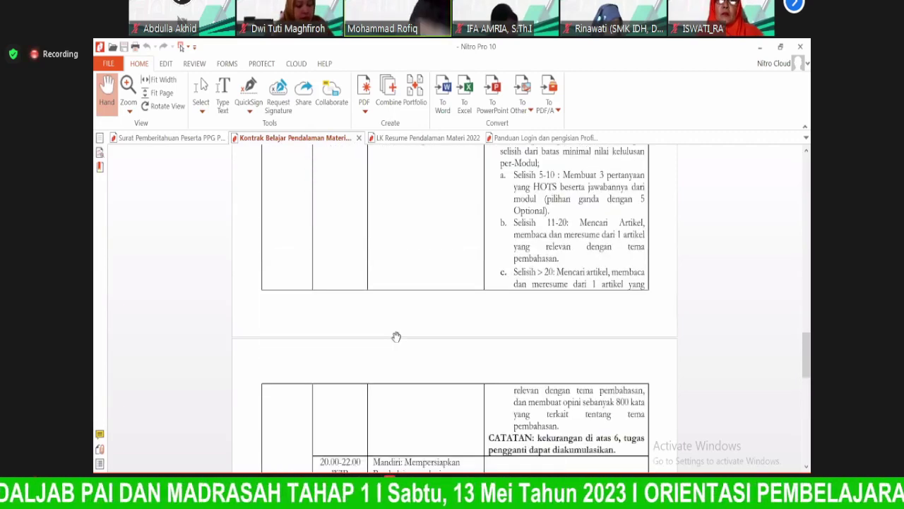
scroll(397, 337, up, 5)
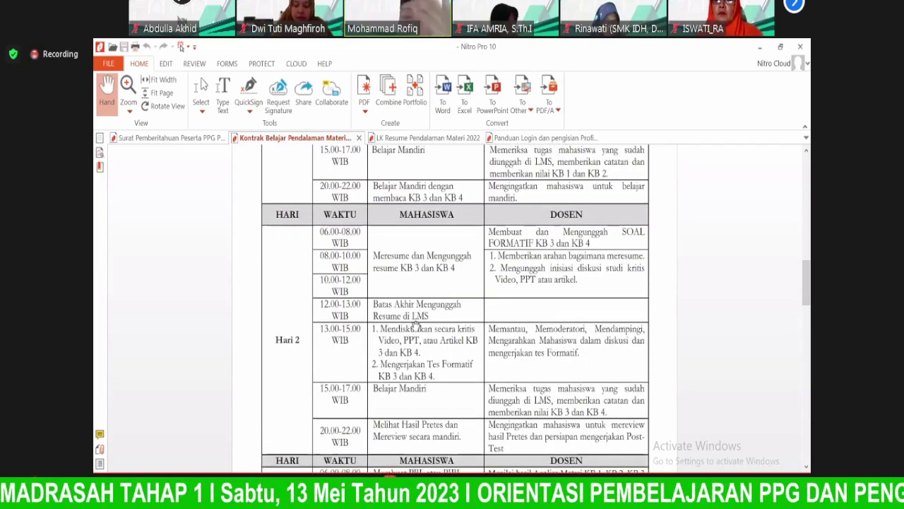
scroll(416, 325, up, 1)
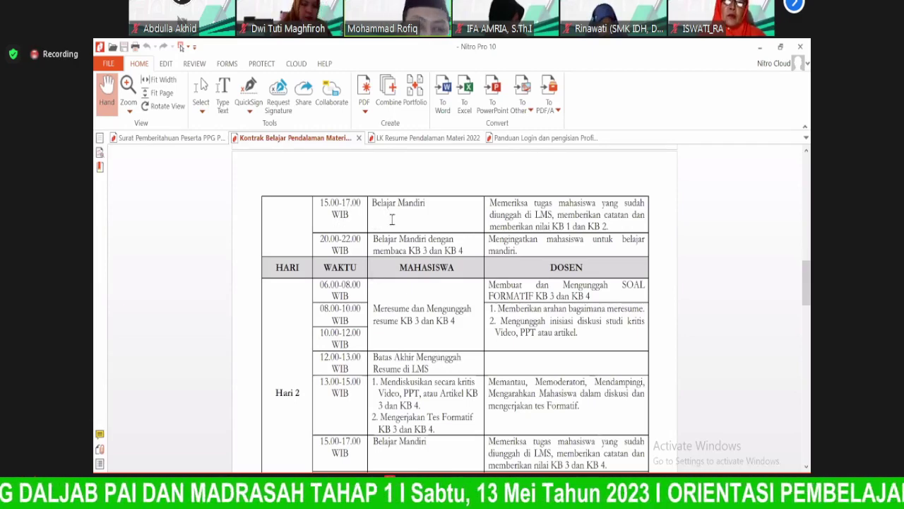
scroll(400, 277, up, 3)
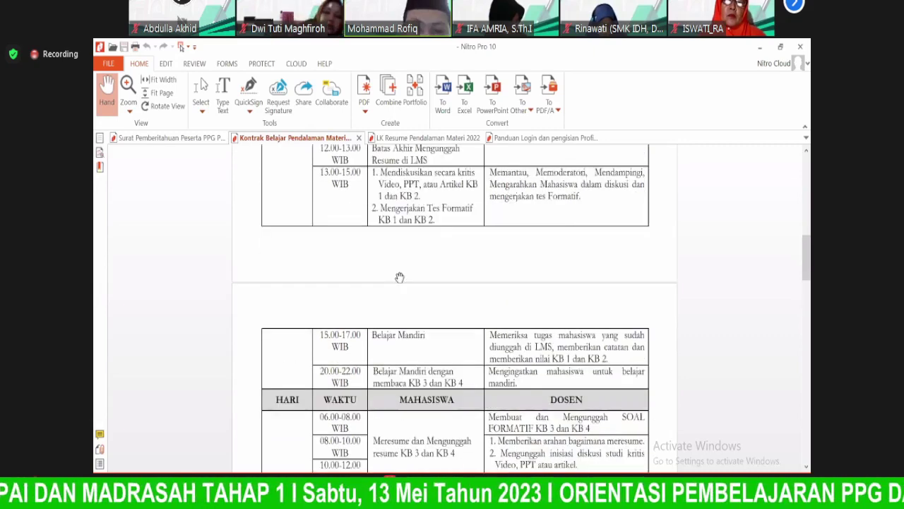
scroll(424, 290, up, 4)
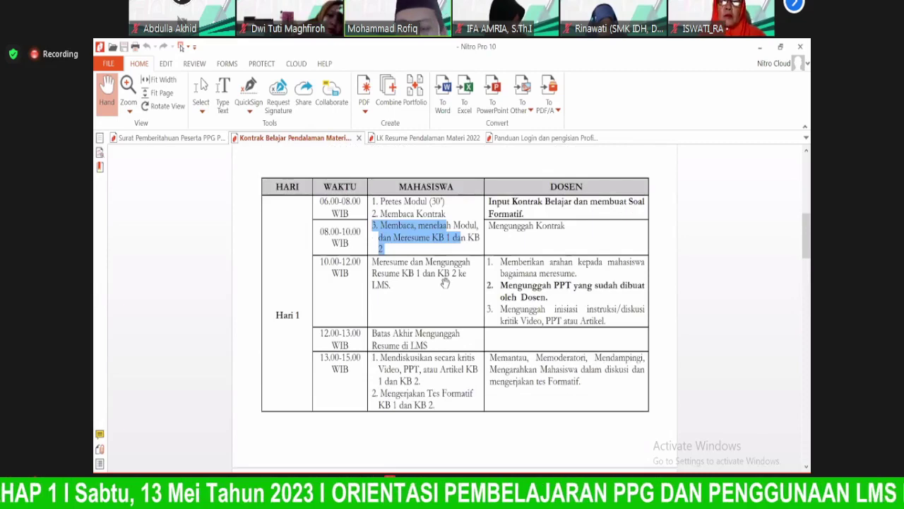
Step: Glance back at the LMS module page, then scroll the PDF to the Hari 3 TES AKHIR MODUL row
key(alt+Tab)
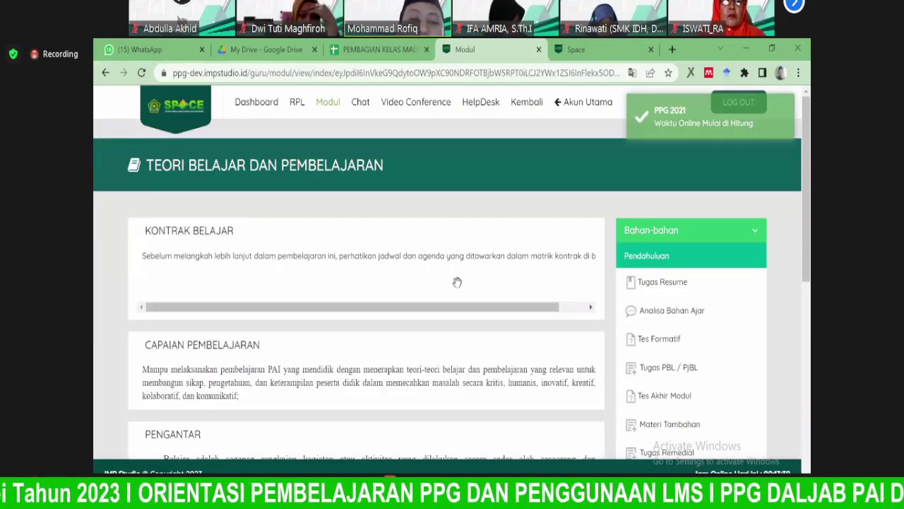
key(alt+Tab)
scroll(291, 329, up, 3)
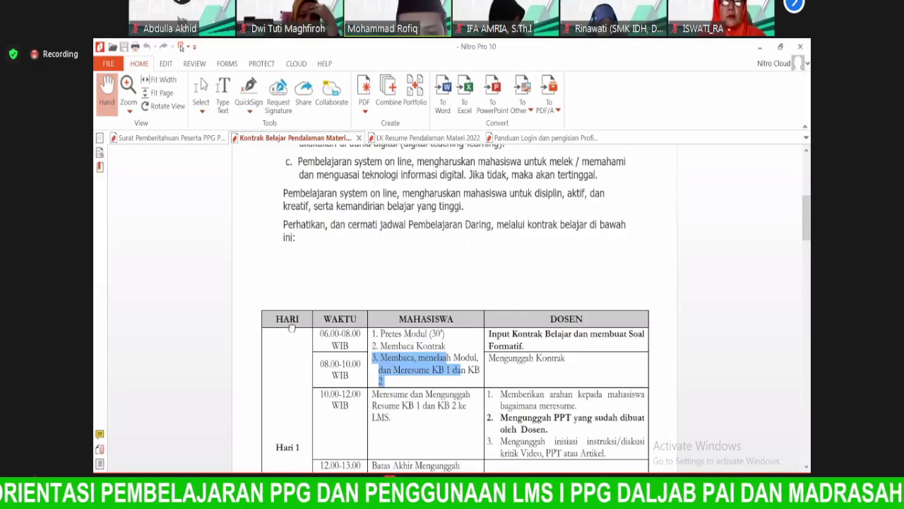
scroll(291, 329, down, 1)
scroll(292, 326, down, 6)
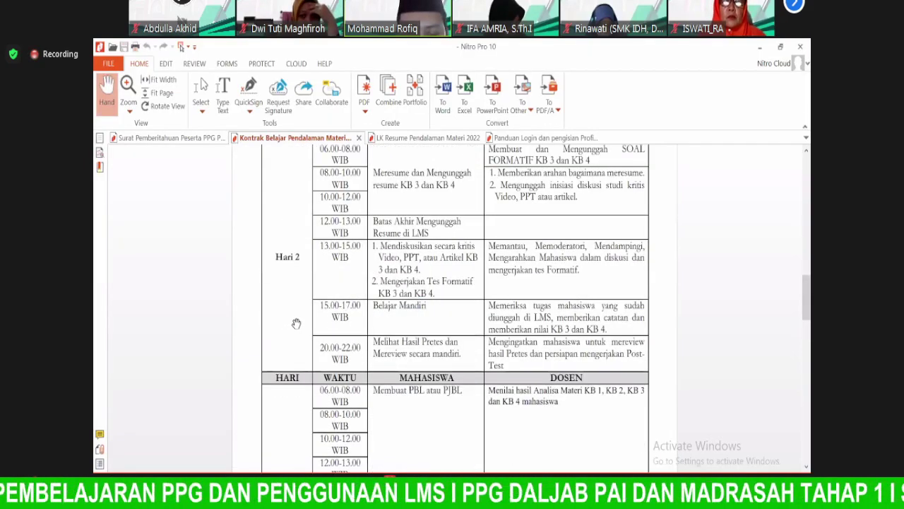
scroll(296, 323, down, 5)
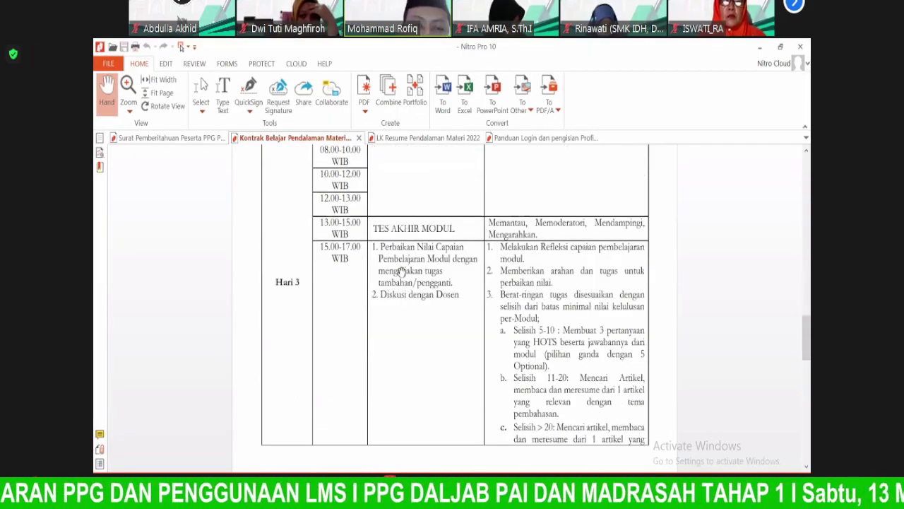
scroll(401, 272, down, 4)
scroll(446, 224, up, 1)
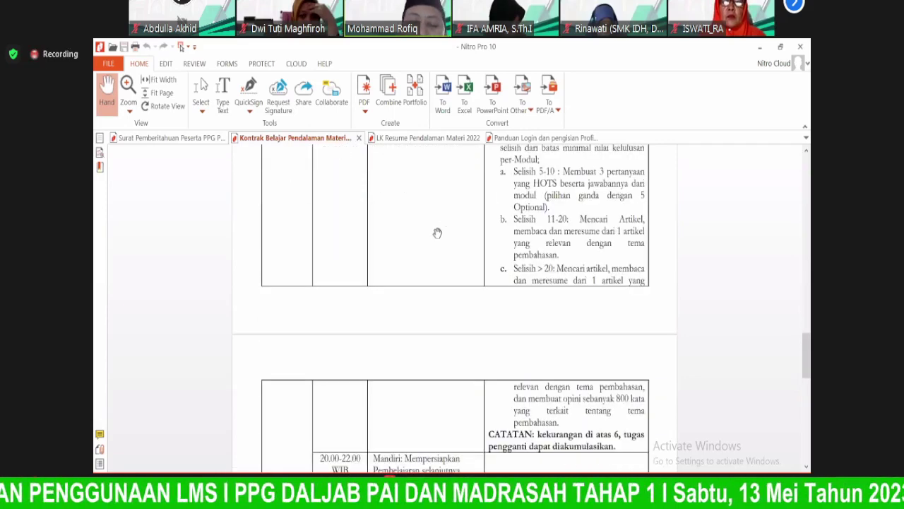
scroll(430, 222, up, 3)
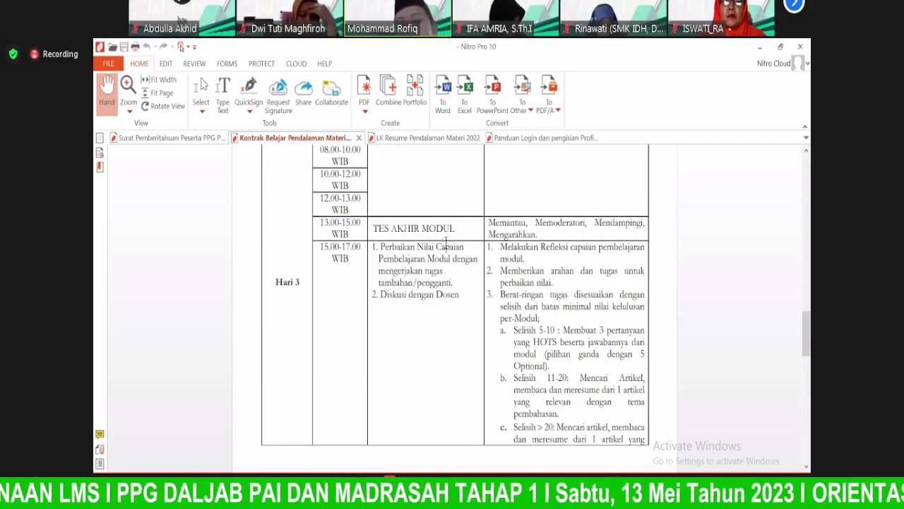
Step: Return to Chrome and scroll the Teori Belajar dan Pembelajaran Tugas Resume page to the KB 1–KB 4 cards
key(alt+Tab)
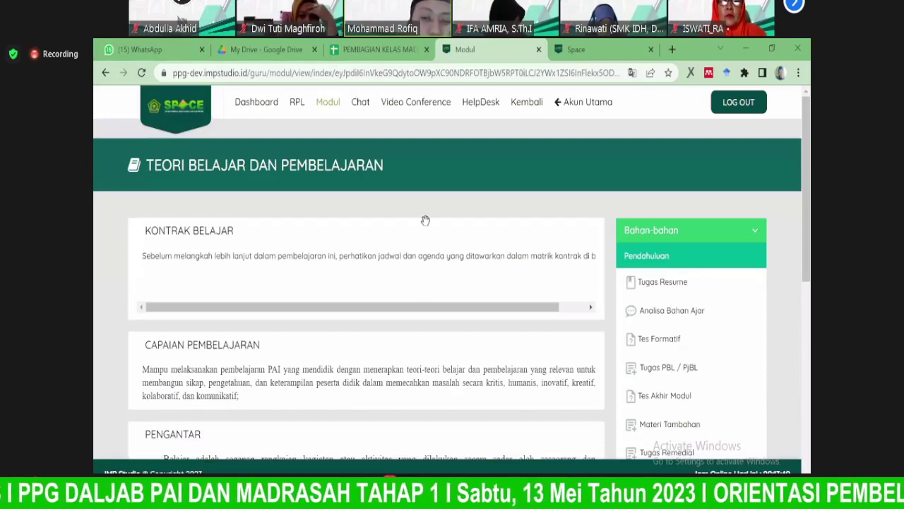
scroll(472, 234, down, 7)
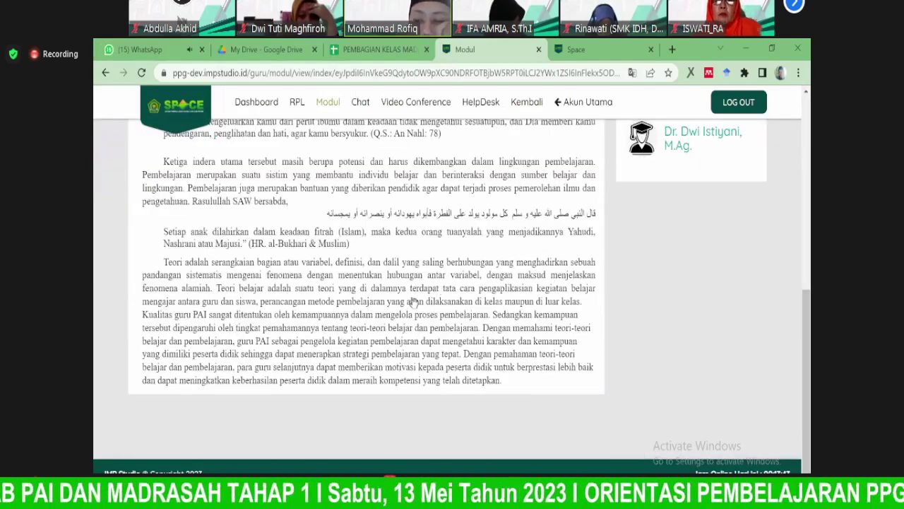
scroll(396, 310, up, 7)
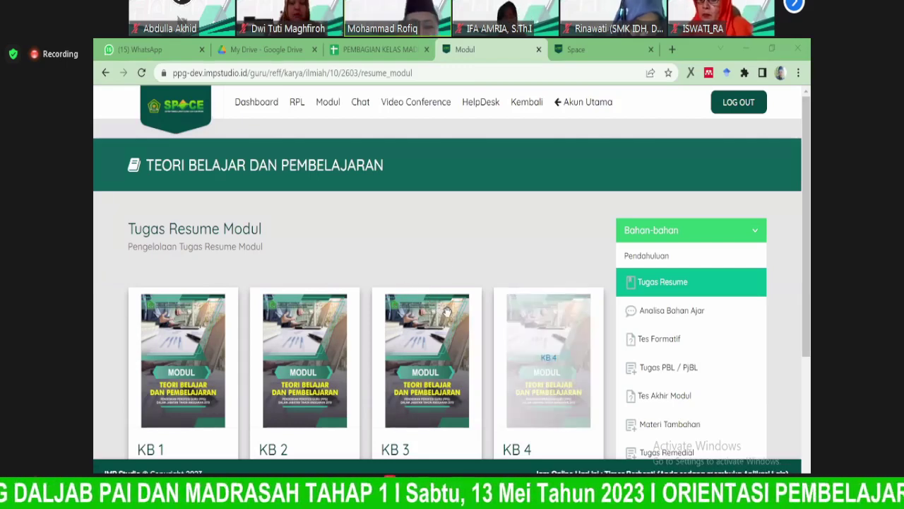
scroll(431, 315, down, 2)
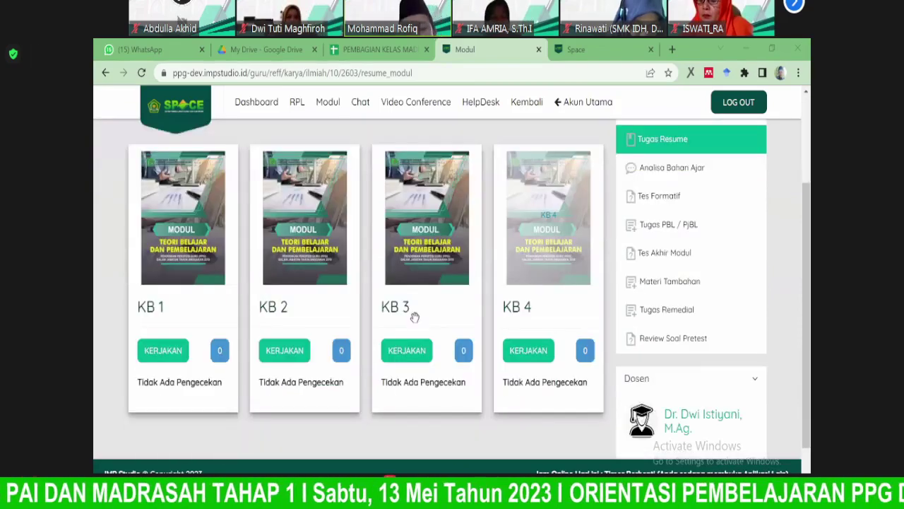
scroll(444, 326, up, 2)
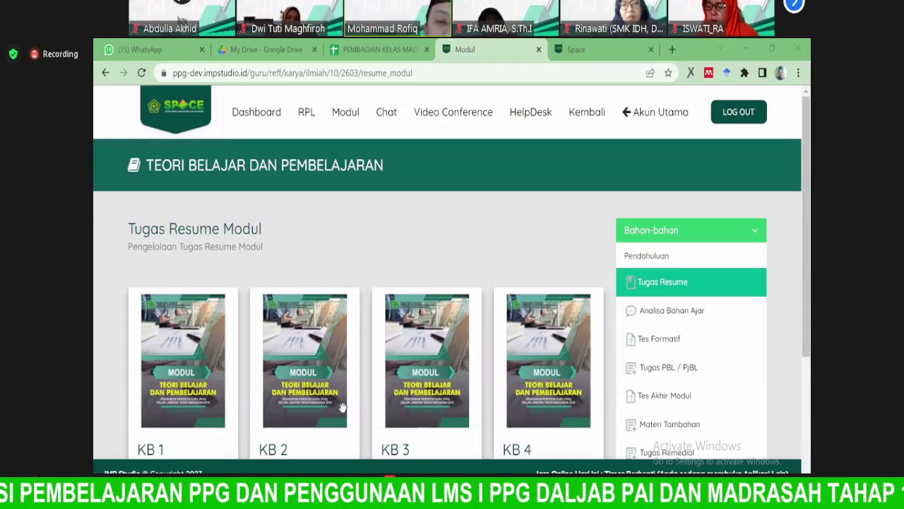
scroll(341, 408, down, 3)
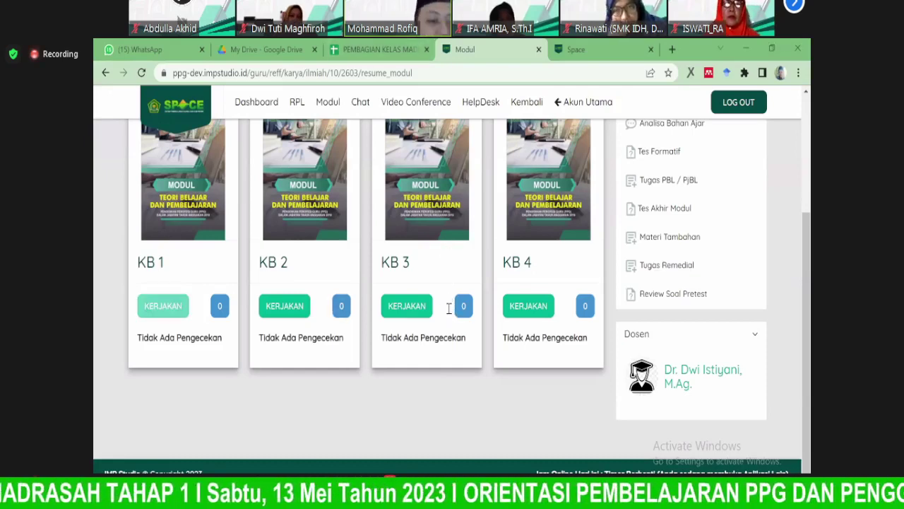
Step: Open the 25-page Kegiatan Belajar 1 material from the KB 1 card and download it as document.pdf
click(423, 311)
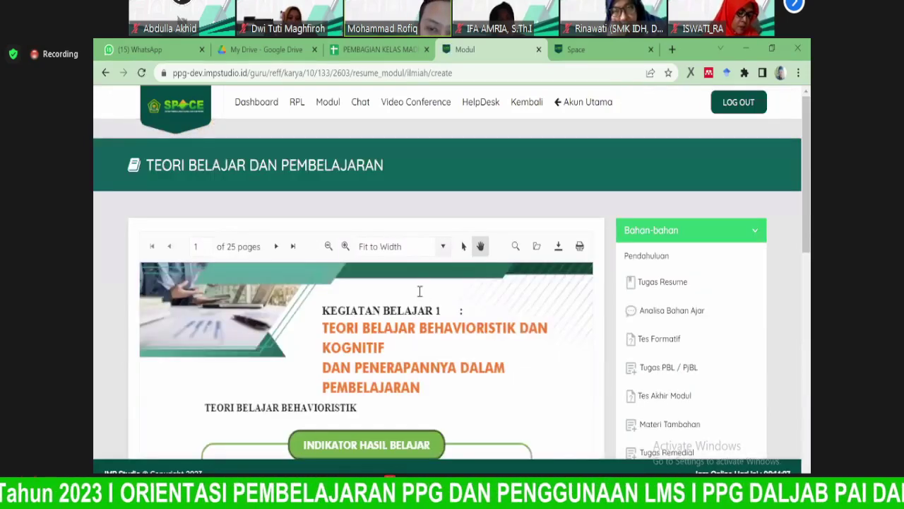
scroll(413, 277, down, 2)
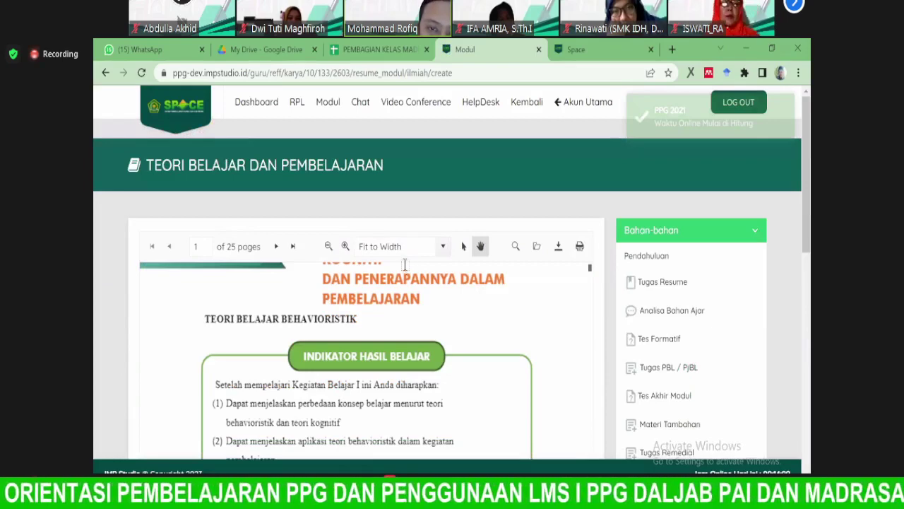
scroll(409, 265, up, 3)
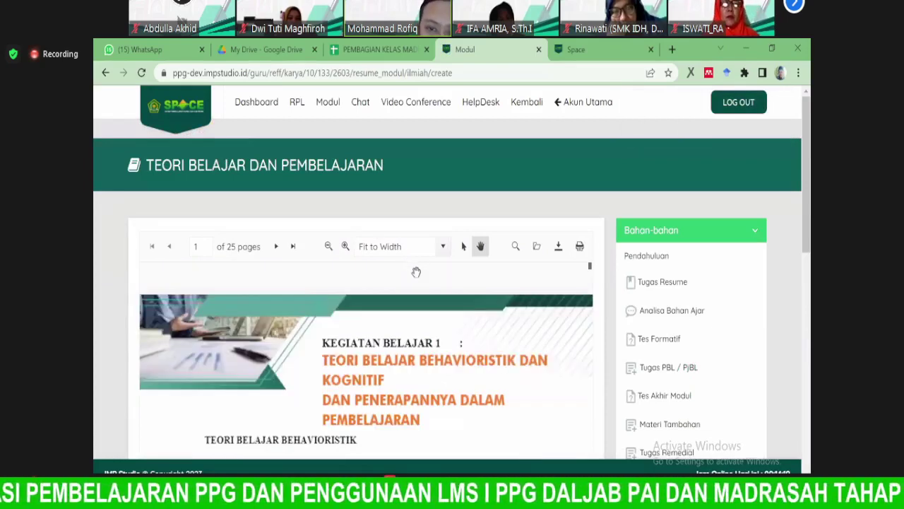
scroll(416, 272, down, 3)
scroll(416, 272, down, 2)
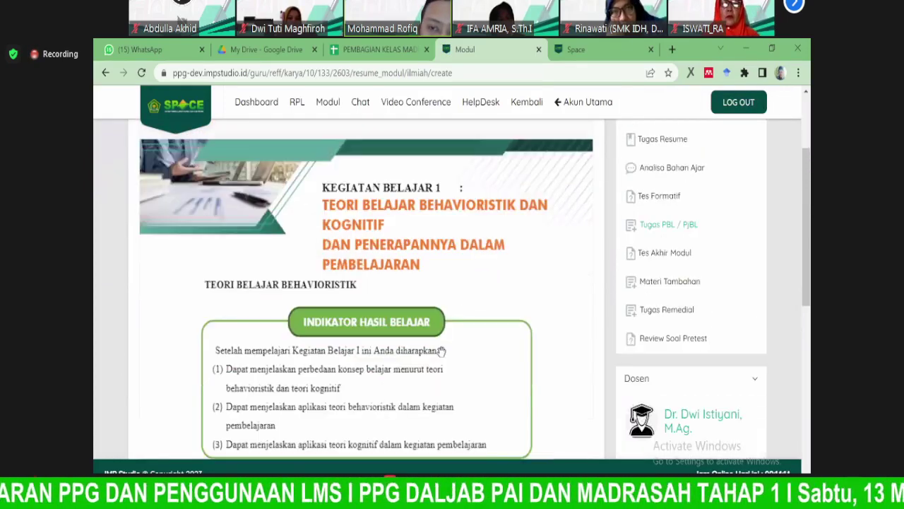
scroll(441, 351, up, 2)
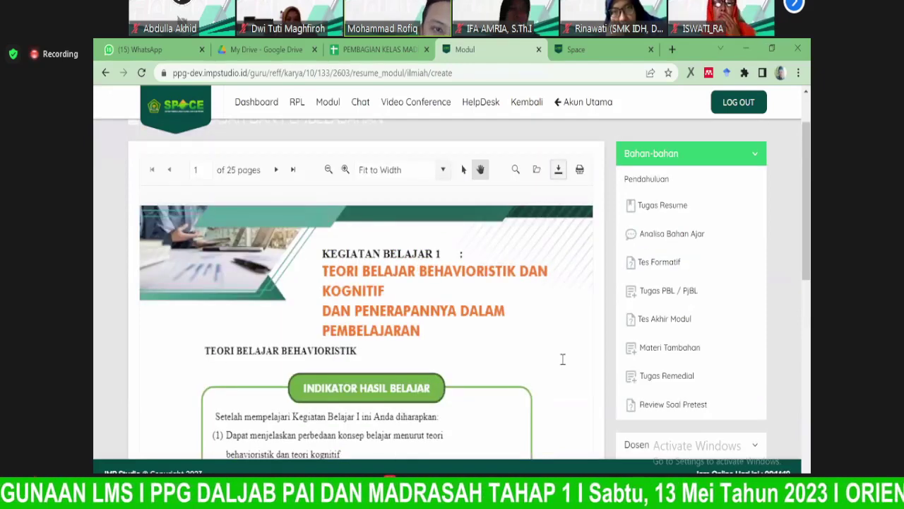
click(559, 170)
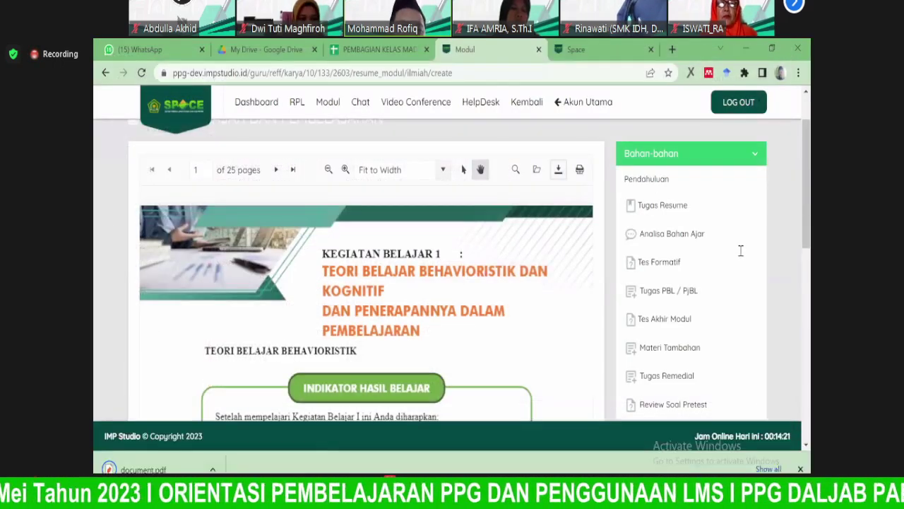
Step: Skim document.pdf in Nitro Pro down to page 5, then return to the LMS in Chrome
key(alt+Tab)
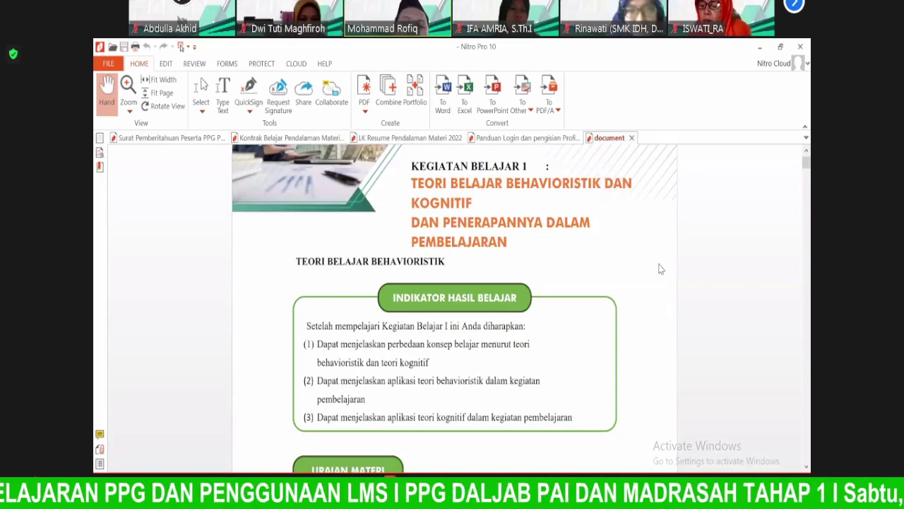
scroll(661, 267, down, 3)
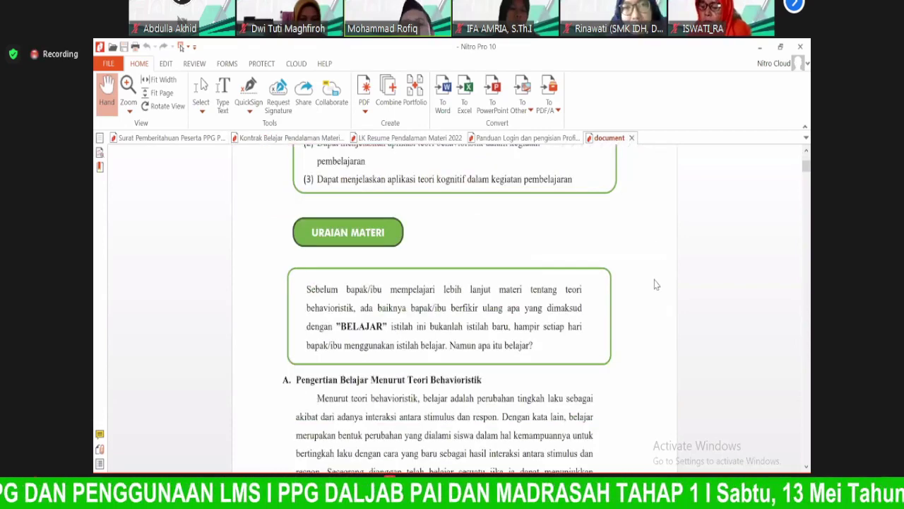
scroll(661, 266, down, 15)
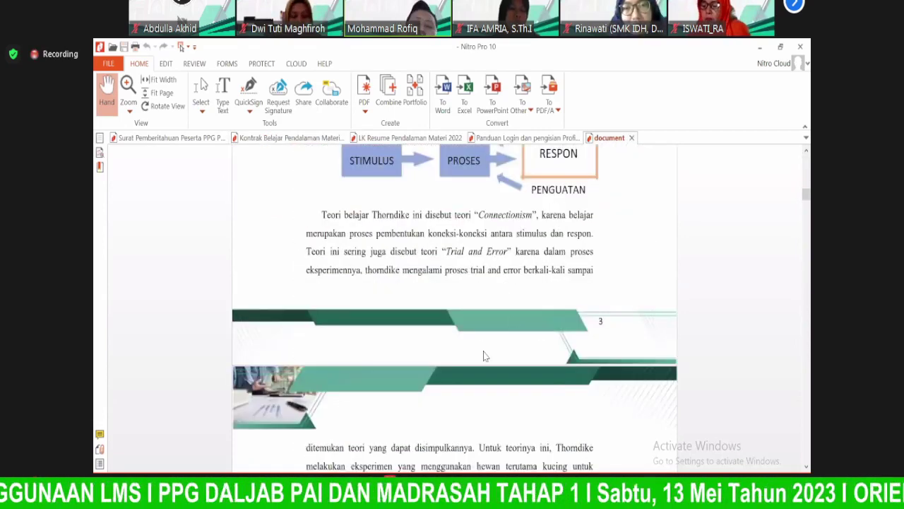
scroll(485, 355, down, 5)
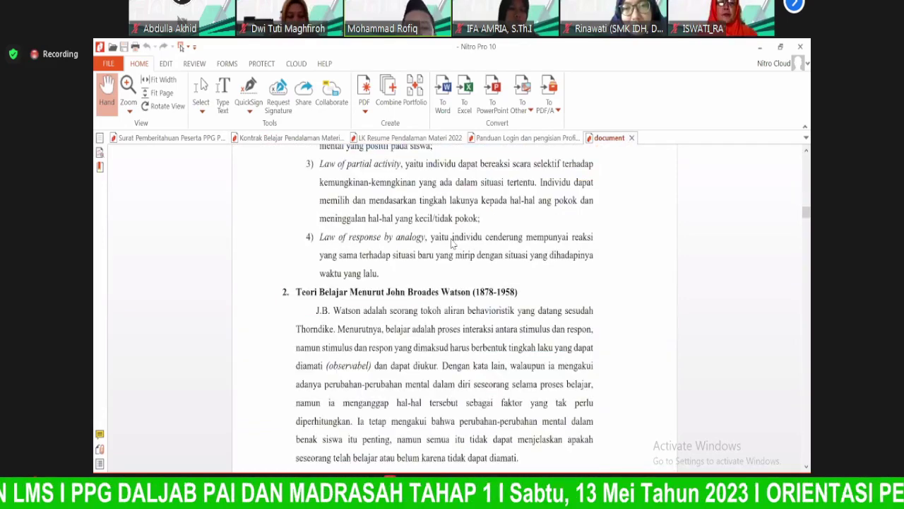
key(Page_Down)
key(Page_Down)
key(Page_Down)
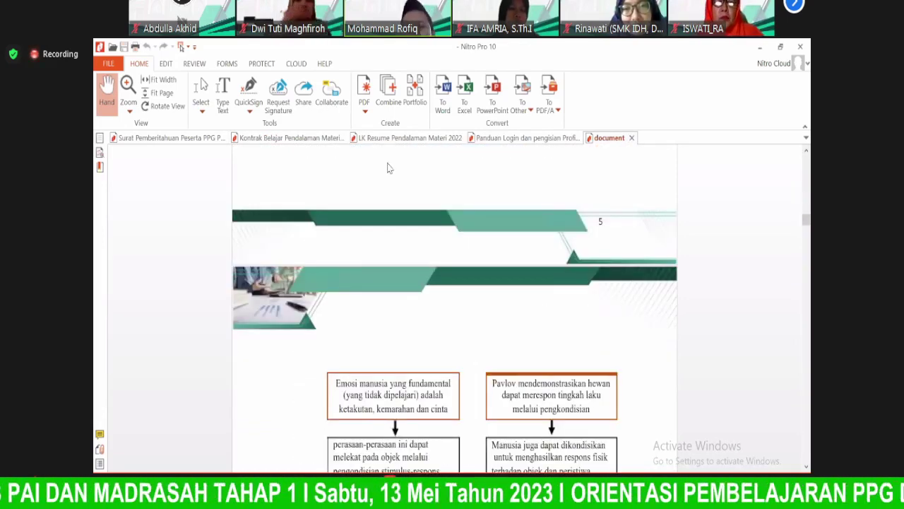
key(alt+Tab)
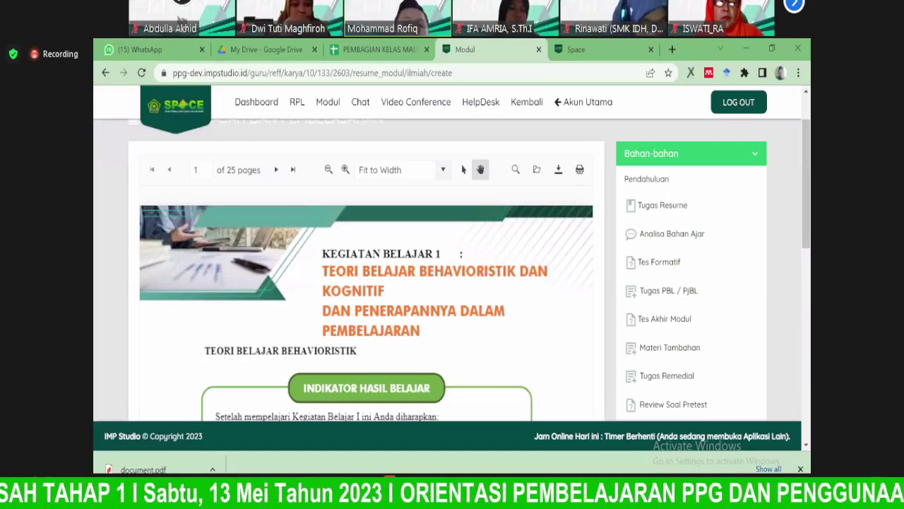